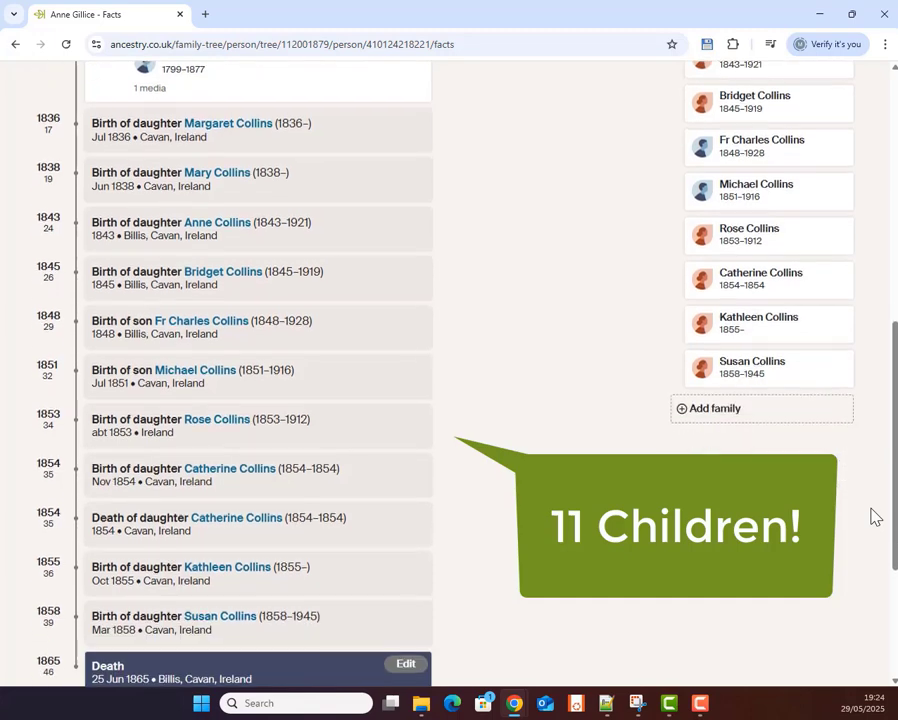
{"action": "scroll", "coordinate": [876, 517], "scroll_direction": "up", "scroll_amount": 1}
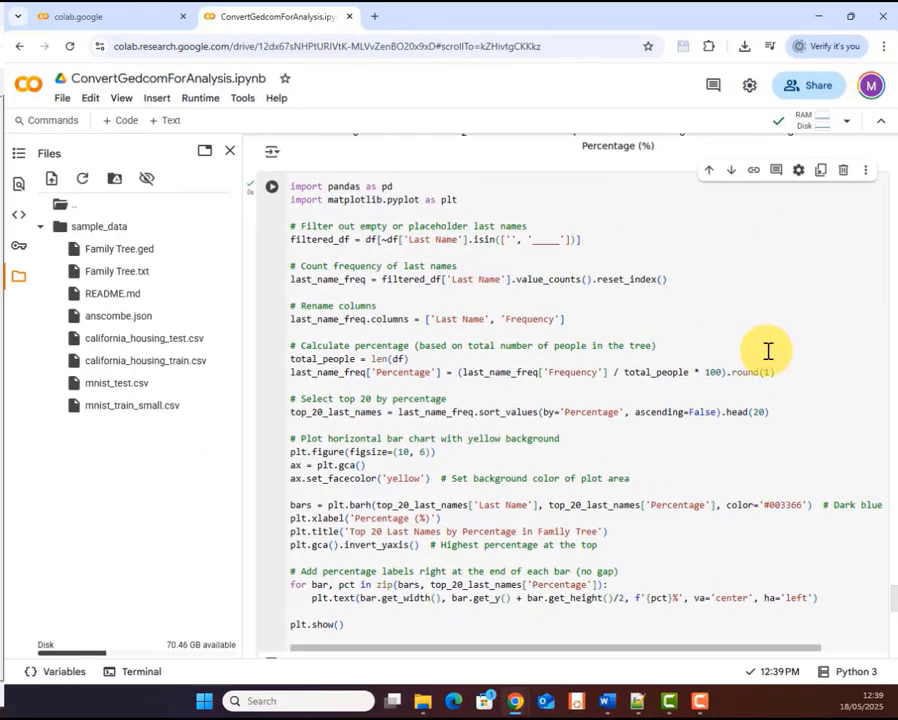
{"action": "scroll", "coordinate": [768, 351], "scroll_direction": "down", "scroll_amount": 3}
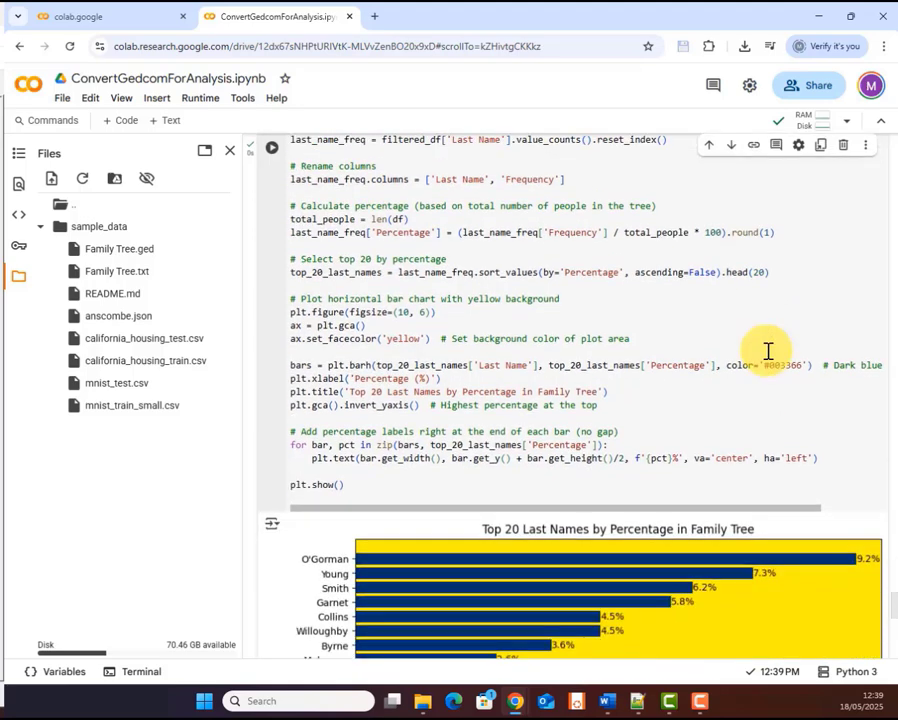
{"action": "scroll", "coordinate": [768, 351], "scroll_direction": "down", "scroll_amount": 3}
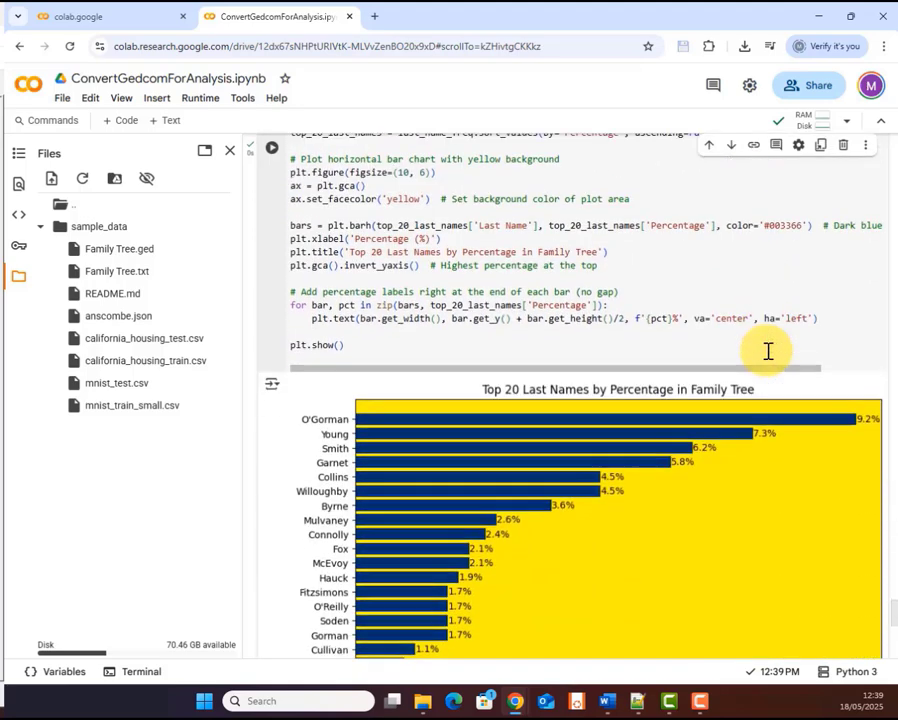
{"action": "scroll", "coordinate": [768, 351], "scroll_direction": "down", "scroll_amount": 3}
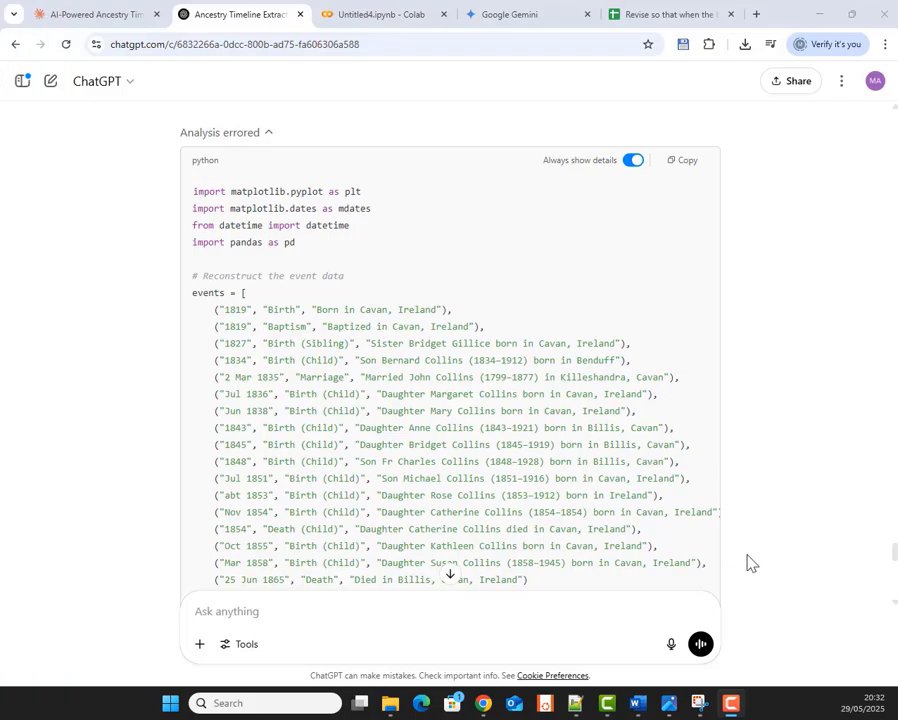
{"action": "scroll", "coordinate": [748, 561], "scroll_direction": "down", "scroll_amount": 2}
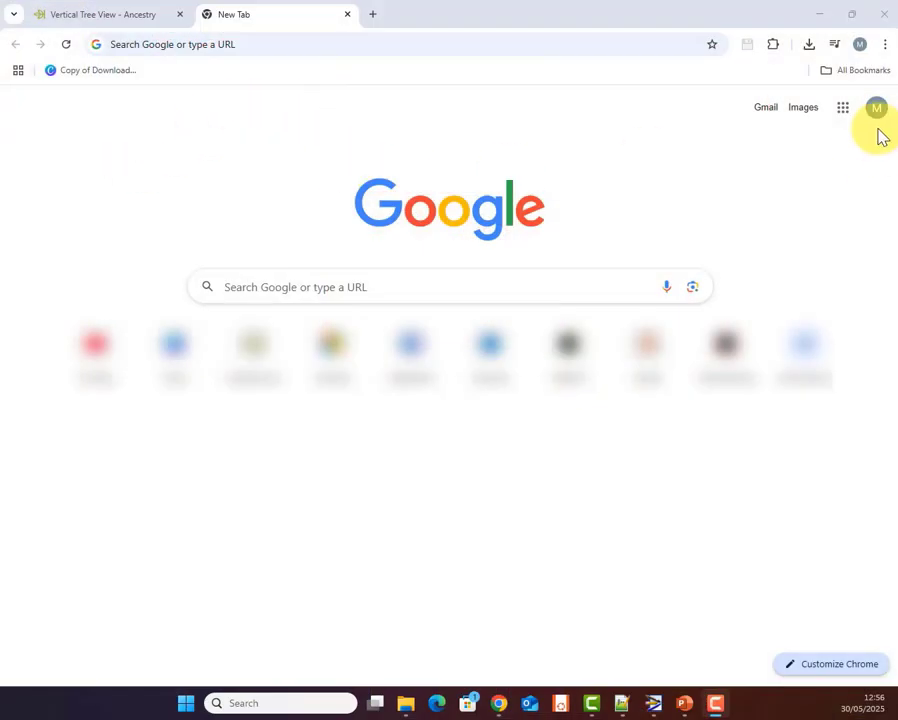
- Open the Gemini website at gemini.google.com in the new browser tab
{"action": "left_click", "coordinate": [254, 42]}
{"action": "type", "text": "gemi"}
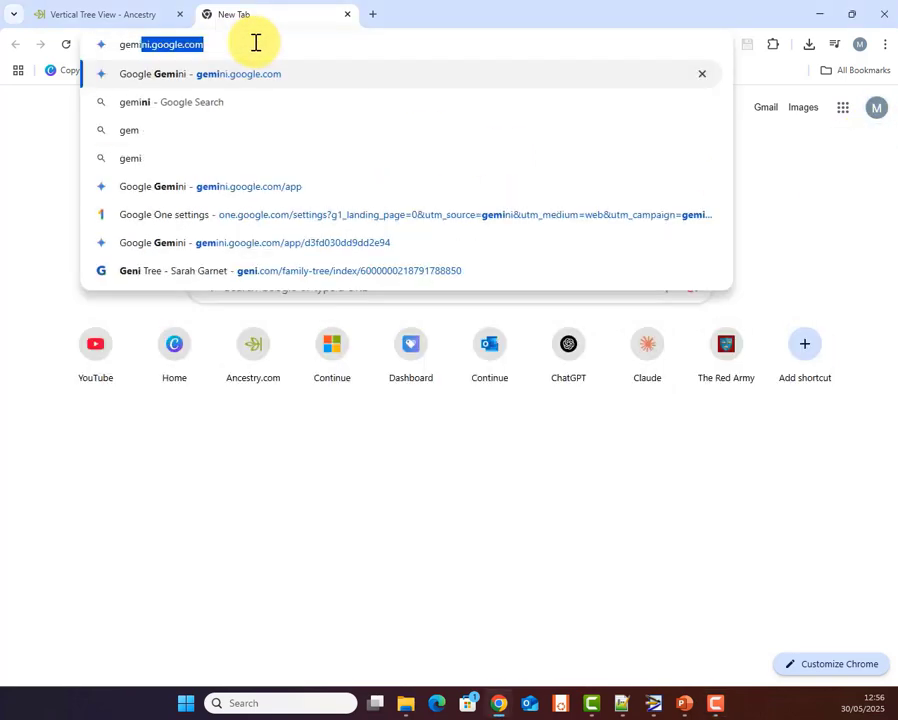
{"action": "type", "text": "ni.goog"}
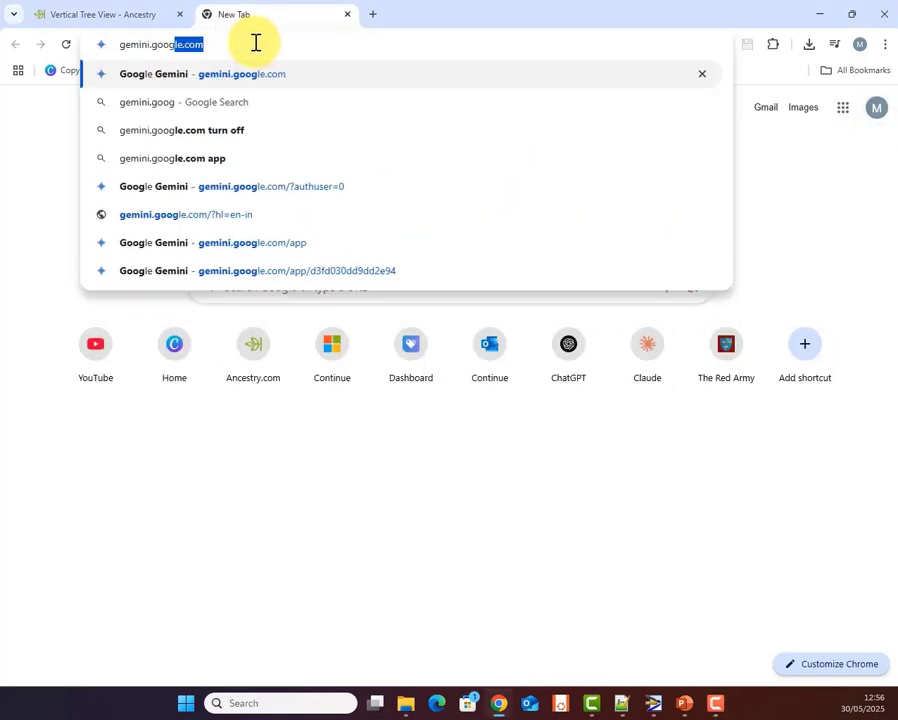
{"action": "type", "text": "le.com"}
{"action": "key", "text": "Return"}
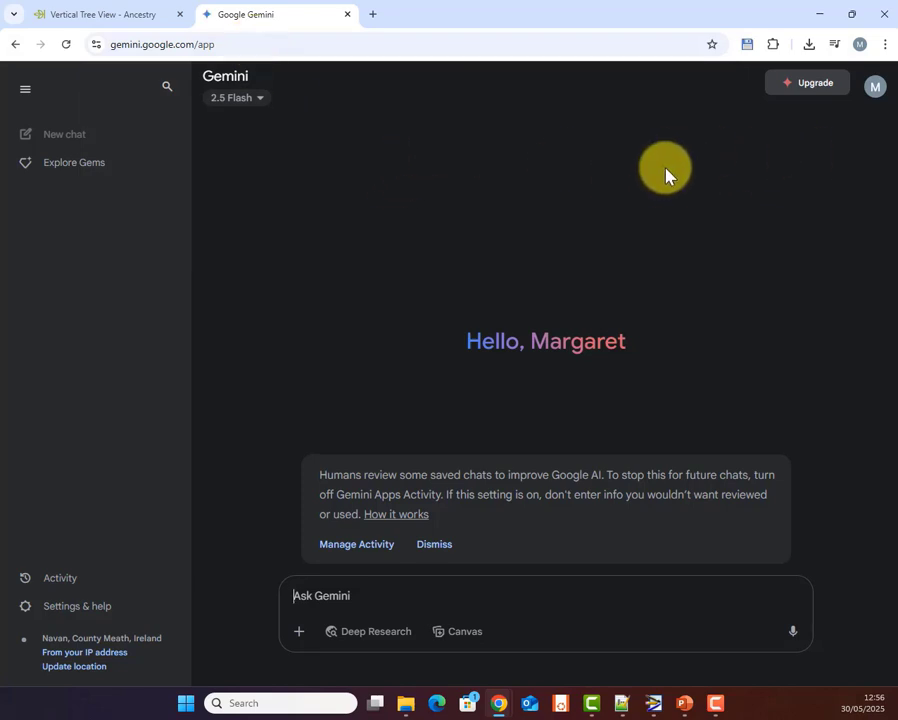
- Switch to the Ancestry family tree and open the profile page of the highlighted ancestor with the large row of children
{"action": "left_click", "coordinate": [118, 25]}
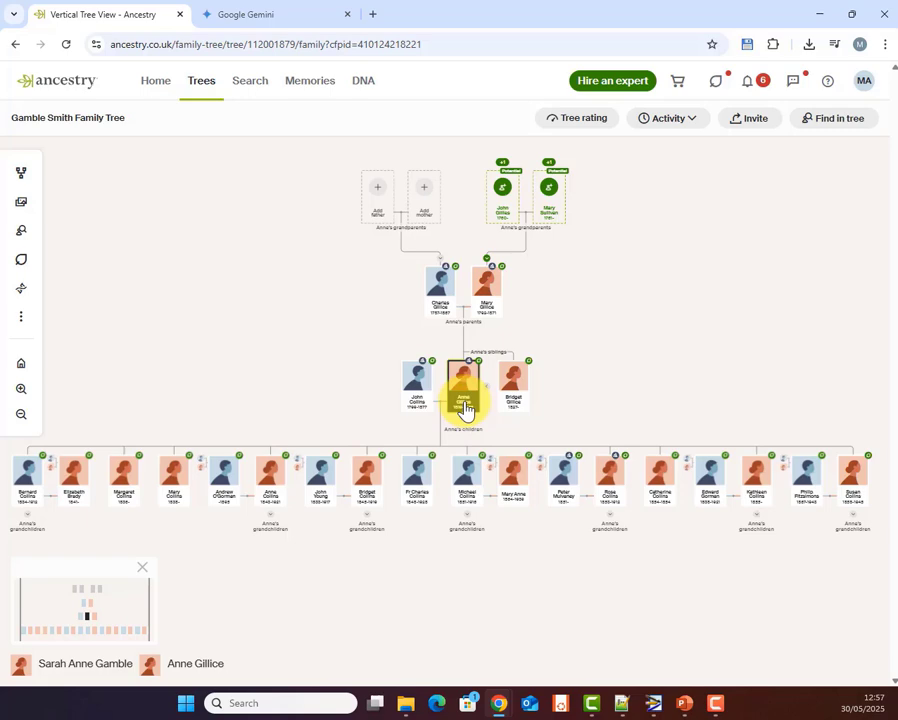
{"action": "left_click", "coordinate": [465, 408]}
{"action": "left_click", "coordinate": [495, 350]}
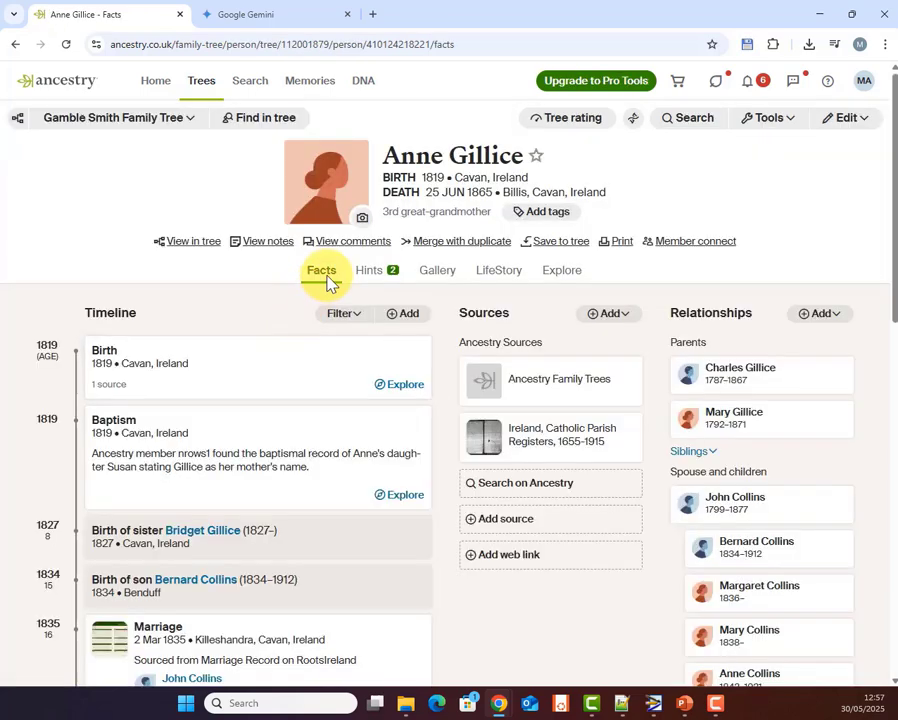
- Select and copy the ancestor's whole timeline on the facts page, from the Timeline heading through the Death entry
{"action": "scroll", "coordinate": [203, 303], "scroll_direction": "down", "scroll_amount": 1}
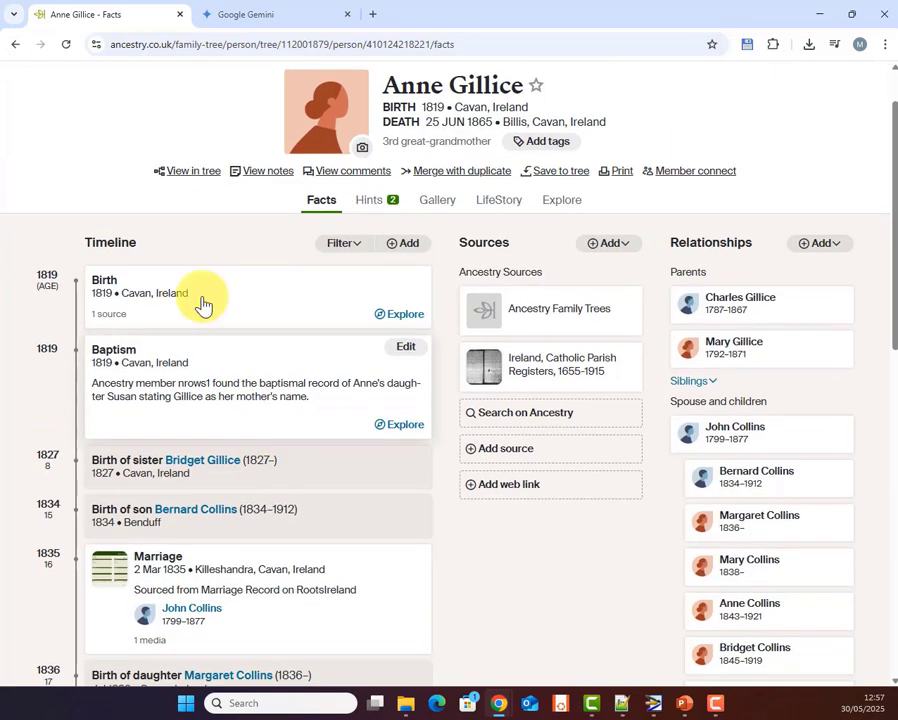
{"action": "scroll", "coordinate": [176, 387], "scroll_direction": "down", "scroll_amount": 4}
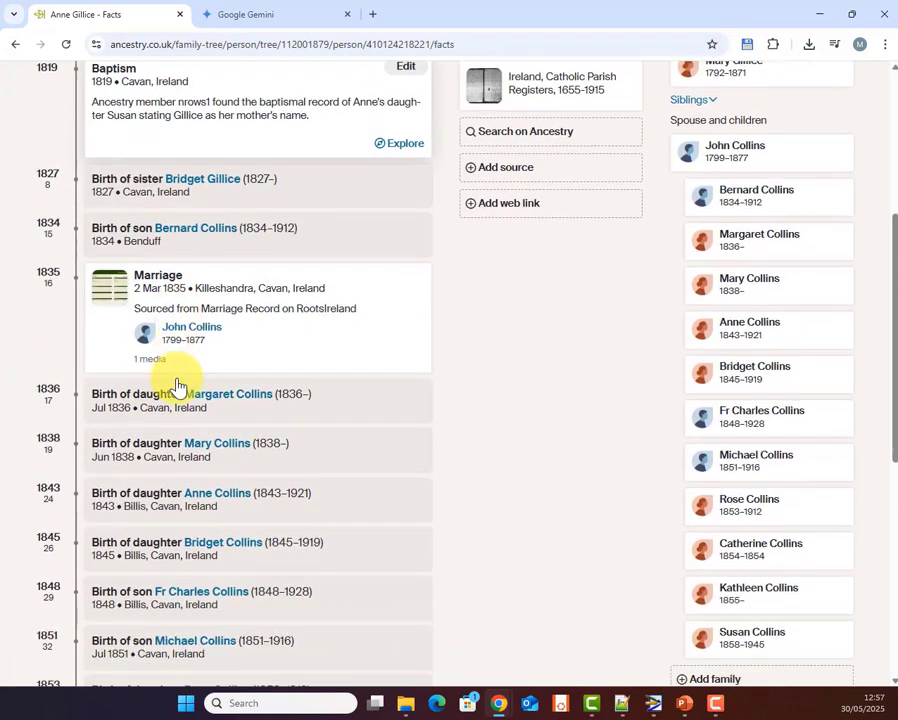
{"action": "scroll", "coordinate": [176, 385], "scroll_direction": "down", "scroll_amount": 3}
{"action": "scroll", "coordinate": [176, 382], "scroll_direction": "up", "scroll_amount": 5}
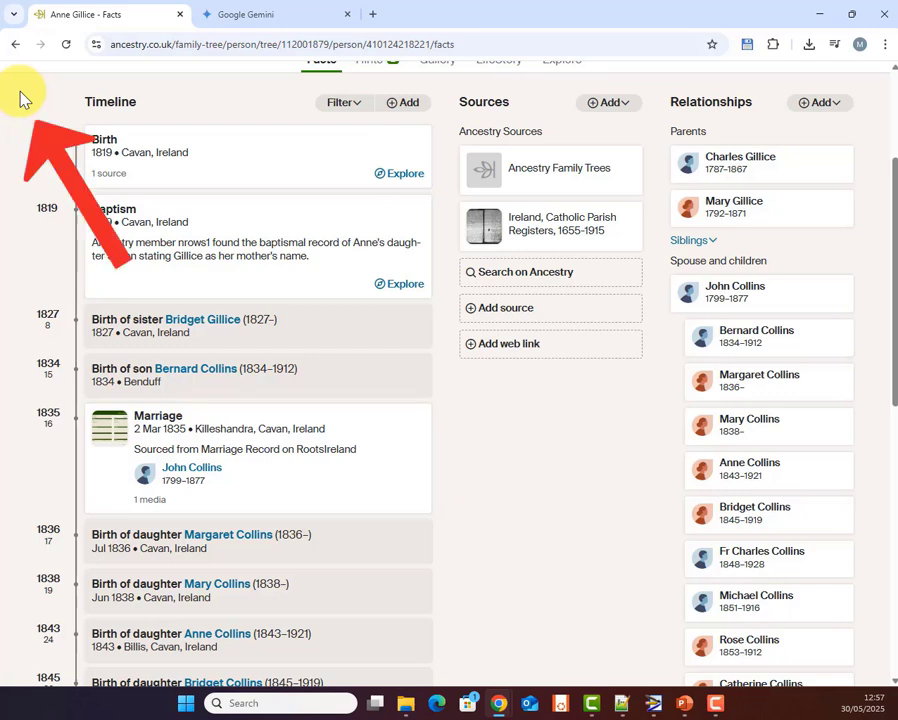
{"action": "mouse_move", "coordinate": [66, 116]}
{"action": "left_mouse_down"}
{"action": "mouse_move", "coordinate": [404, 577]}
{"action": "mouse_move", "coordinate": [411, 668]}
{"action": "mouse_move", "coordinate": [403, 706]}
{"action": "mouse_move", "coordinate": [409, 571]}
{"action": "mouse_move", "coordinate": [401, 544]}
{"action": "mouse_move", "coordinate": [400, 570]}
{"action": "mouse_move", "coordinate": [445, 553]}
{"action": "mouse_move", "coordinate": [128, 539]}
{"action": "mouse_move", "coordinate": [186, 571]}
{"action": "mouse_move", "coordinate": [287, 575]}
{"action": "mouse_move", "coordinate": [336, 565]}
{"action": "left_mouse_up"}
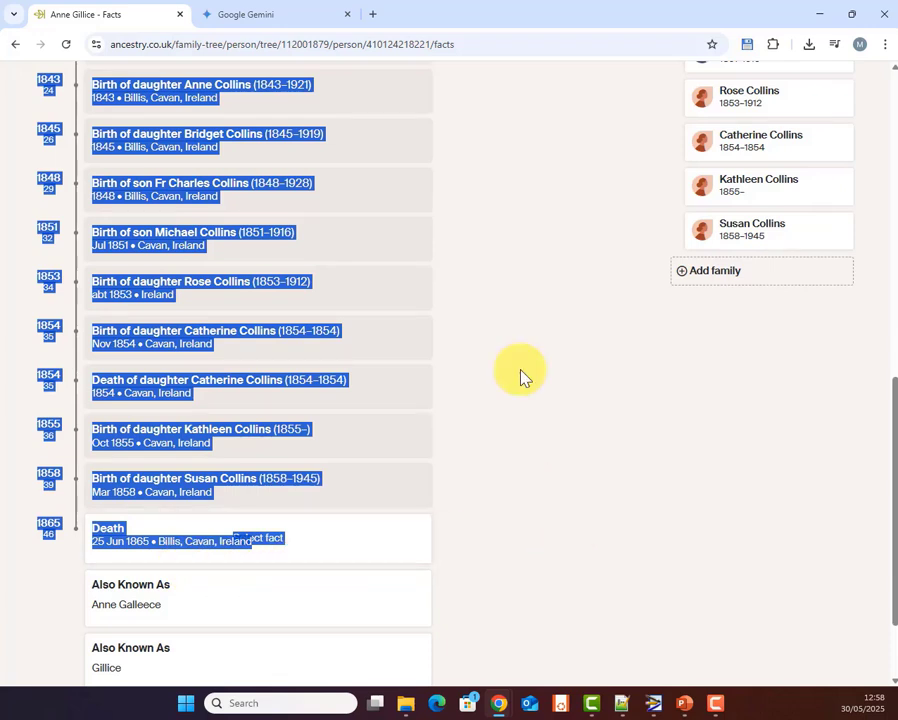
- Switch to Gemini and begin the prompt: "Below is the timeline of events that Ancestry.com gives me for an ancestor in my family tree."
{"action": "left_click", "coordinate": [261, 18]}
{"action": "left_click", "coordinate": [535, 575]}
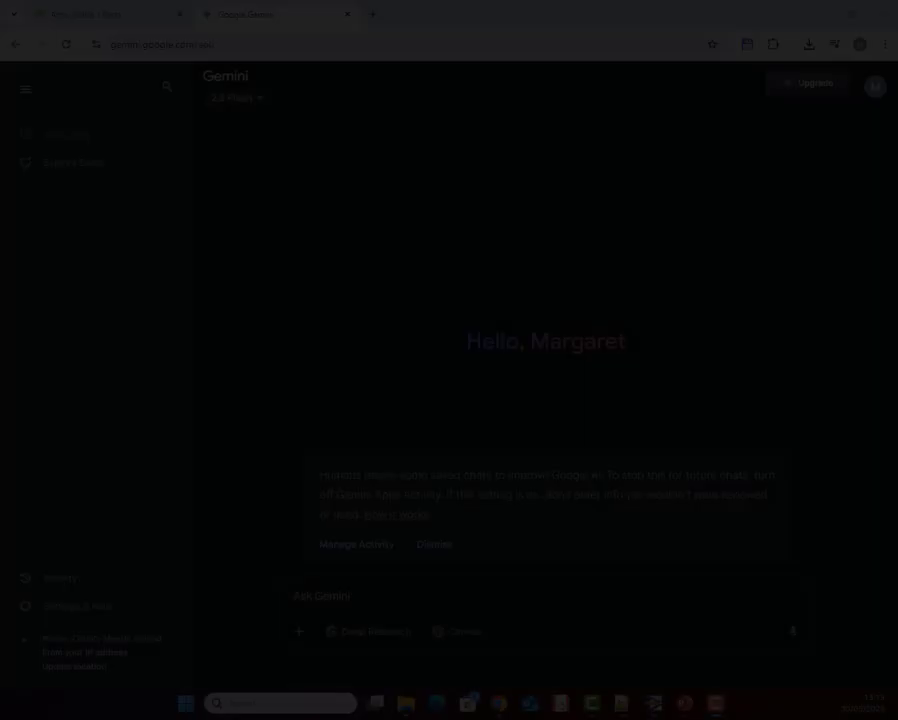
{"action": "type", "text": "Below is the"}
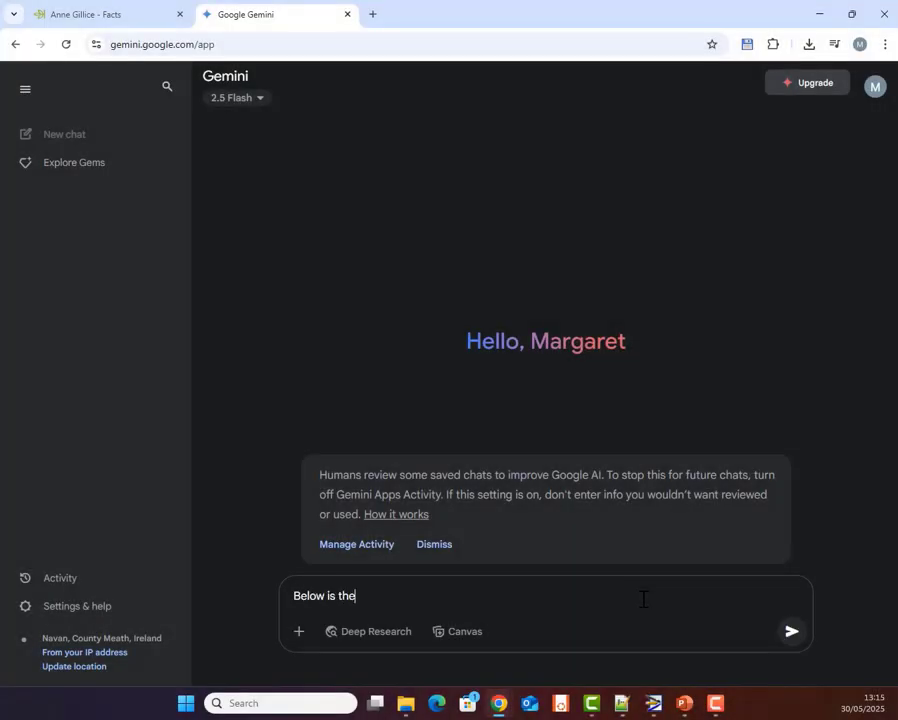
{"action": "type", "text": " timeline of eve"}
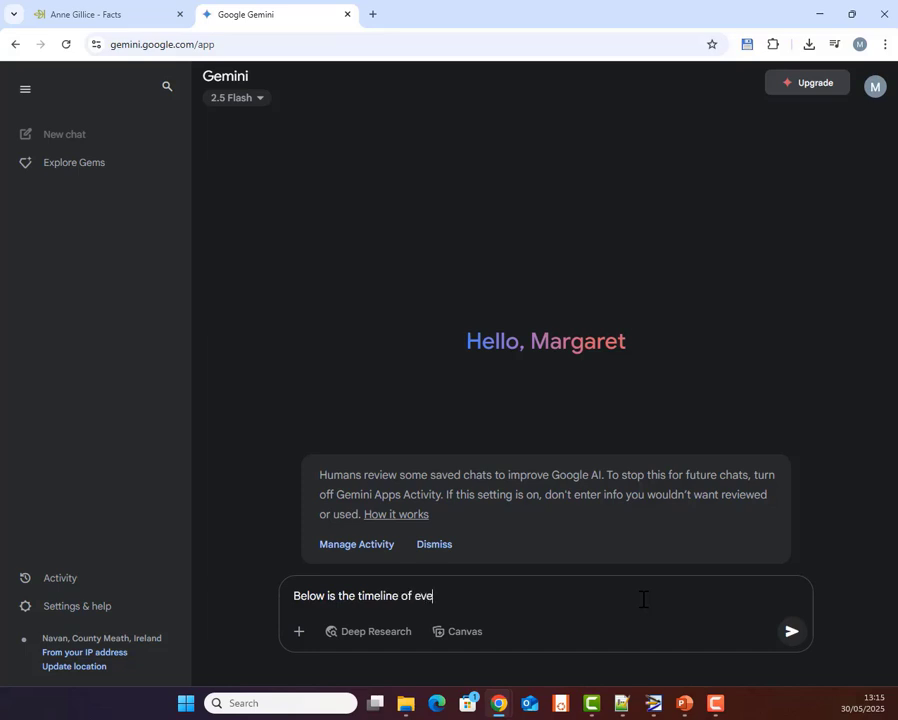
{"action": "type", "text": "nts"}
{"action": "type", "text": "that Ancest"}
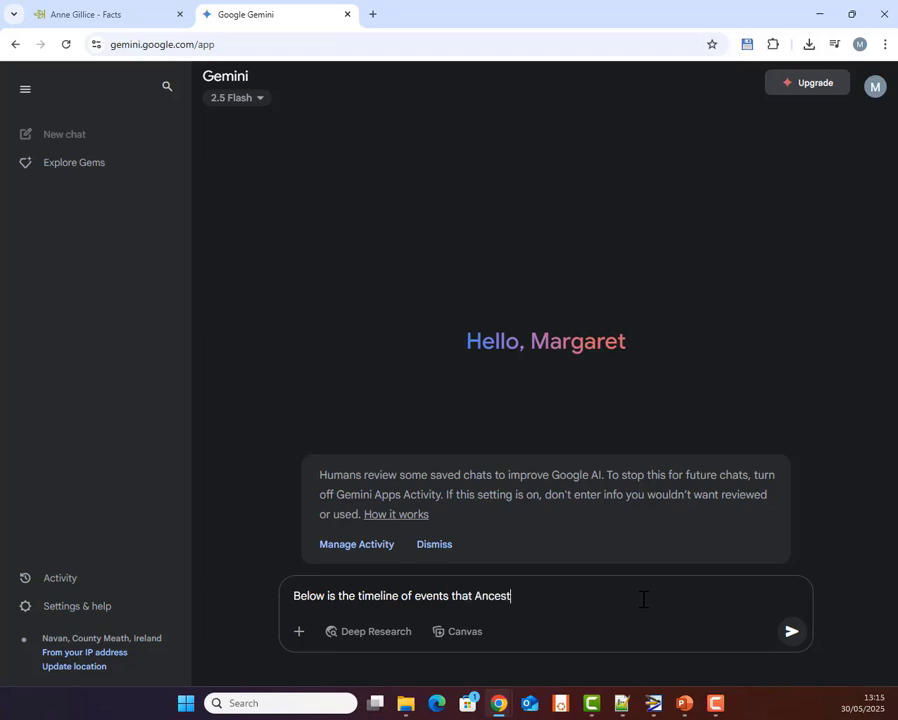
{"action": "type", "text": "ry.com gives me "}
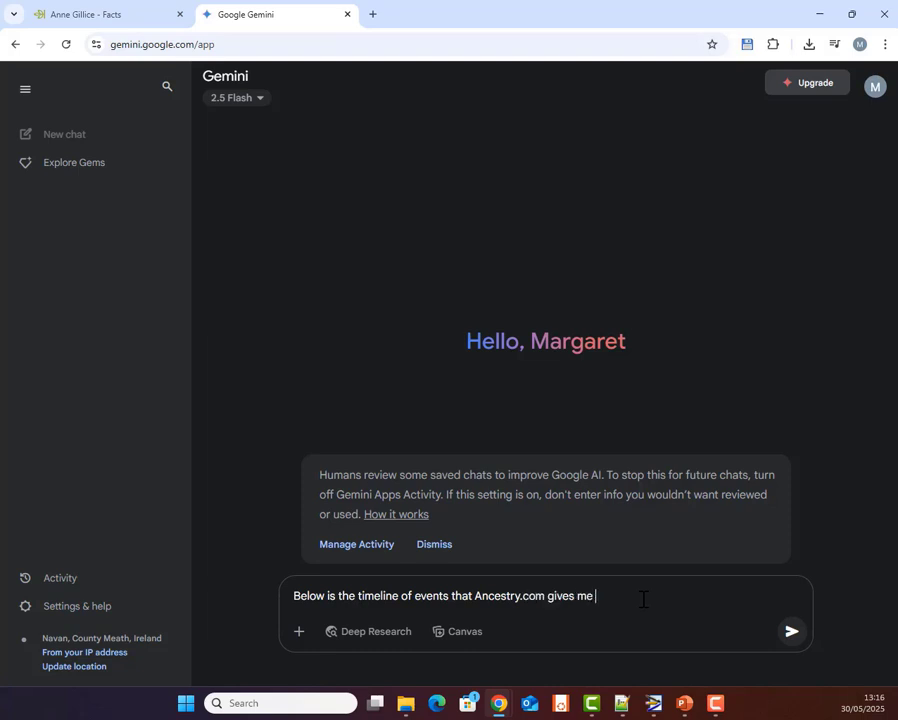
{"action": "type", "text": "for an ancestor in my family"}
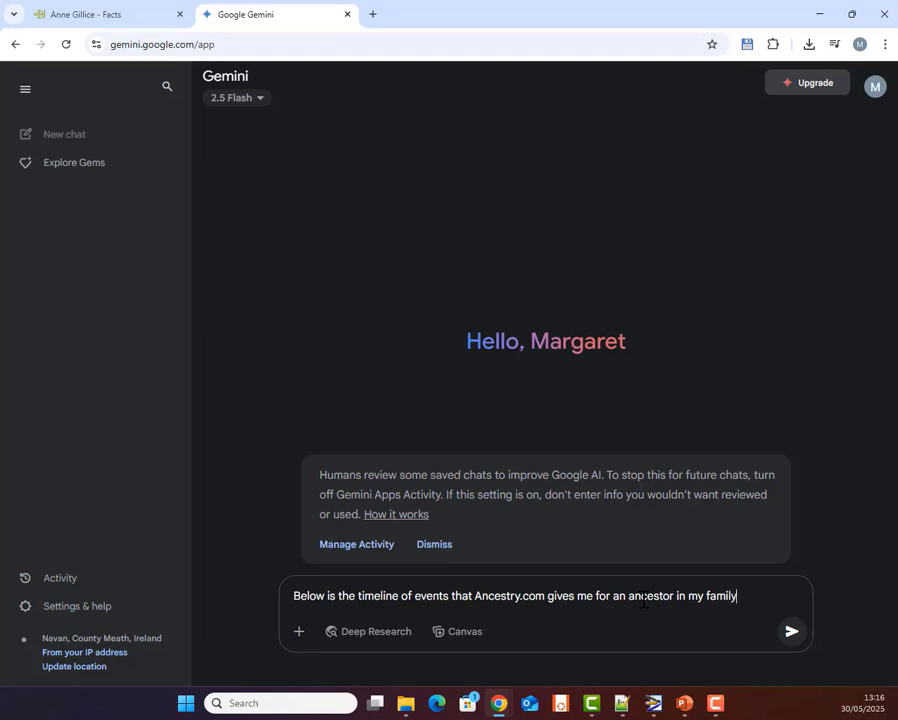
{"action": "type", "text": " tree."}
{"action": "key", "text": "shift+Return"}
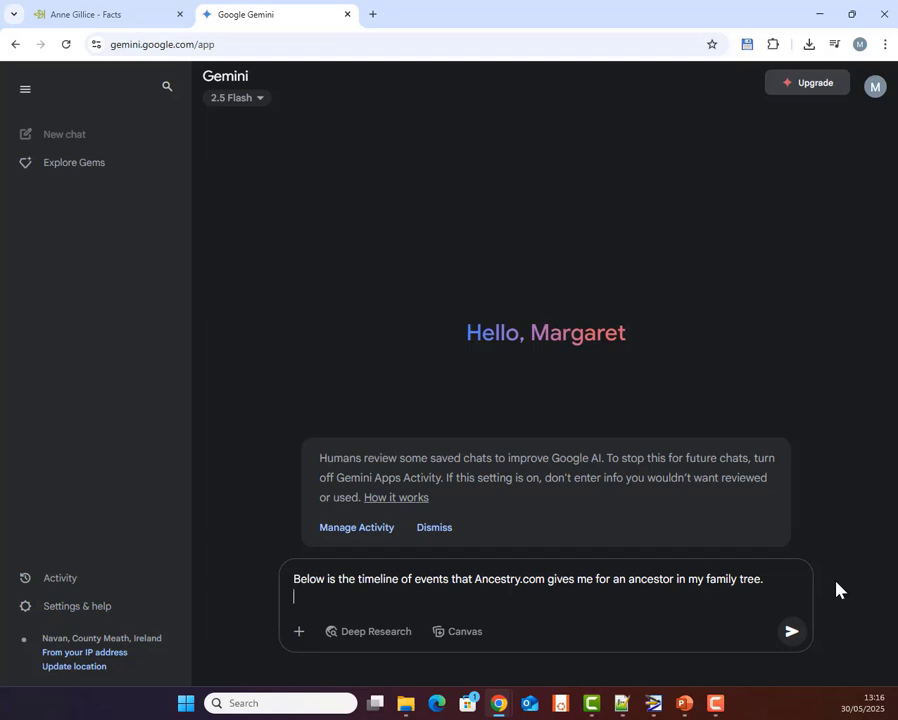
- Add the prompt line "Extract birth, marriage, and death events with their dates."
{"action": "type", "text": "Extract birth, marriage, and death eve"}
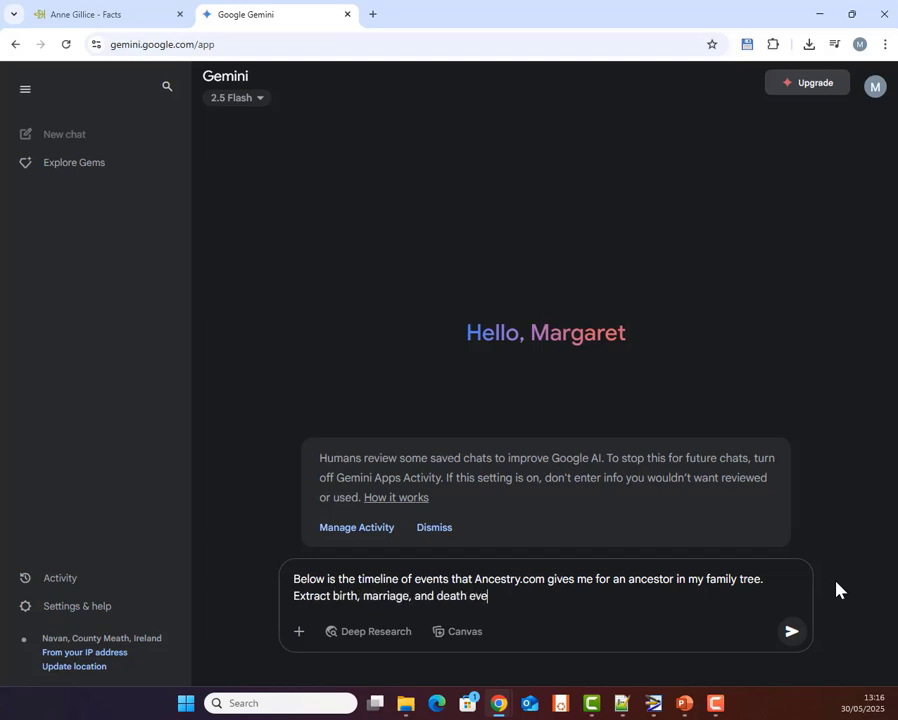
{"action": "type", "text": "nts with their dates."}
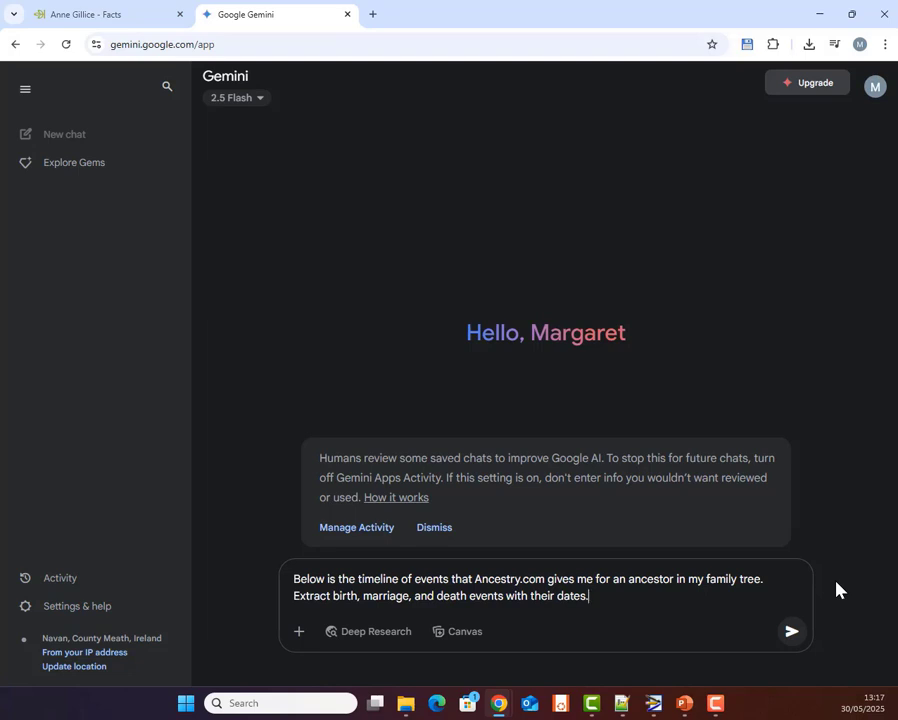
{"action": "key", "text": "shift+Return"}
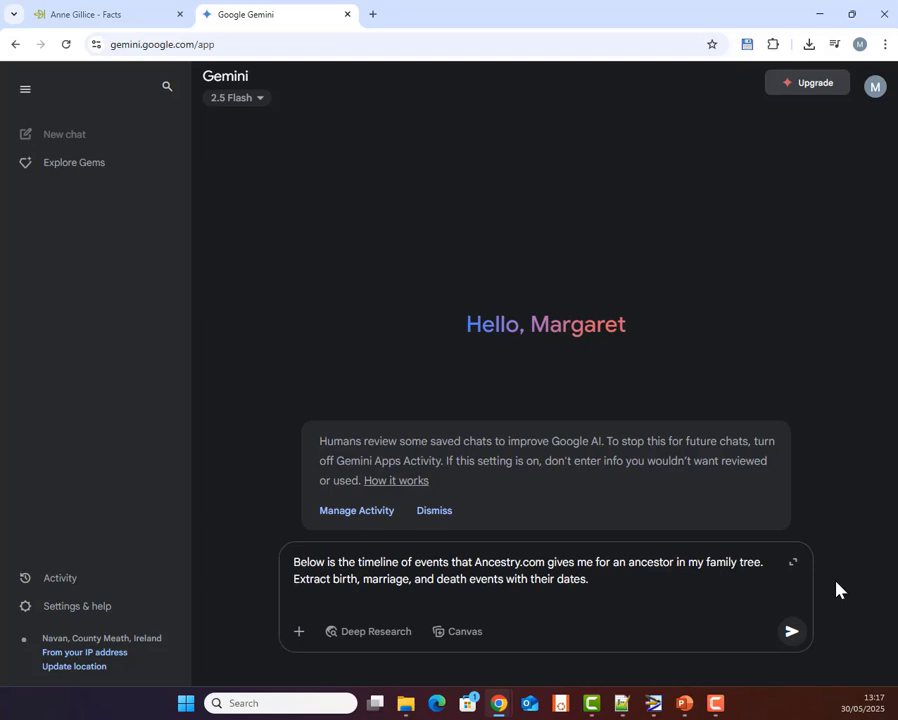
- Add the prompt line "Display all the data in tabular format with these columns: Date, Type of Event, Event Details."
{"action": "type", "text": "splay all the data"}
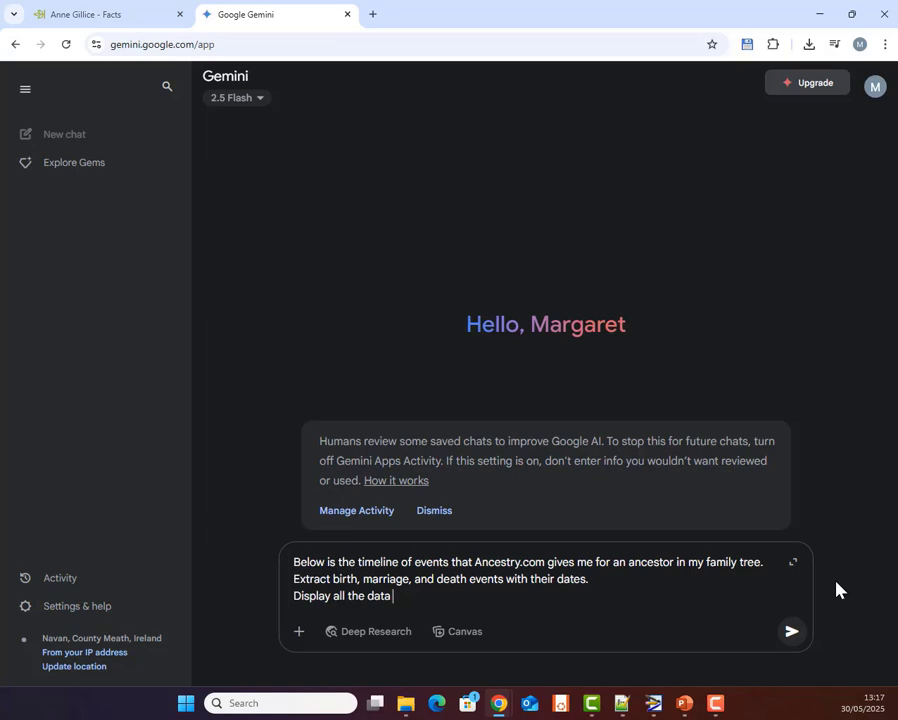
{"action": "type", "text": "in tabular format with the"}
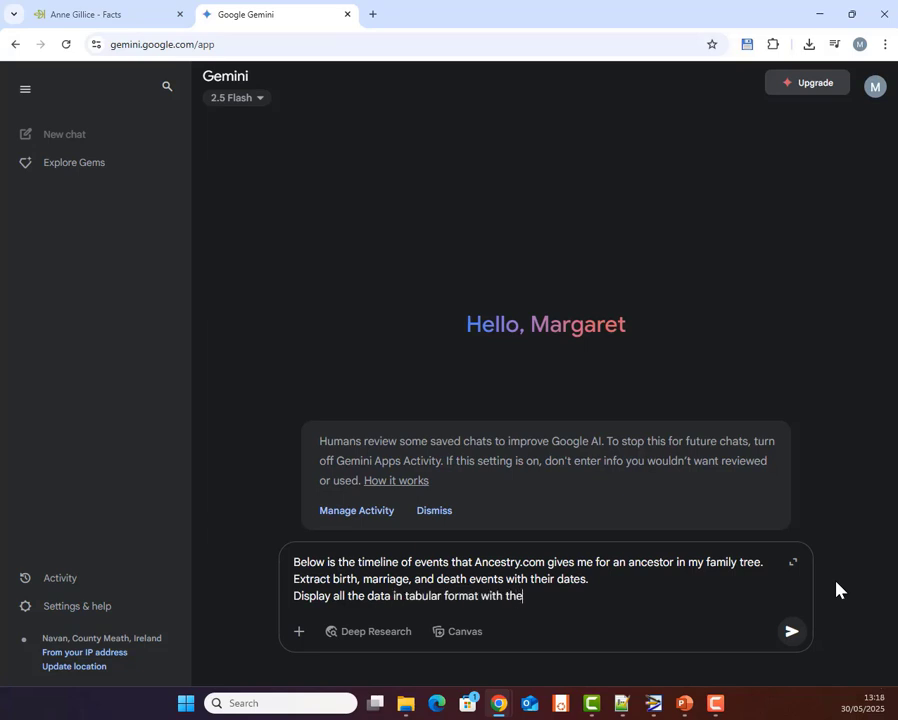
{"action": "type", "text": "se columns: Date, Type of Even"}
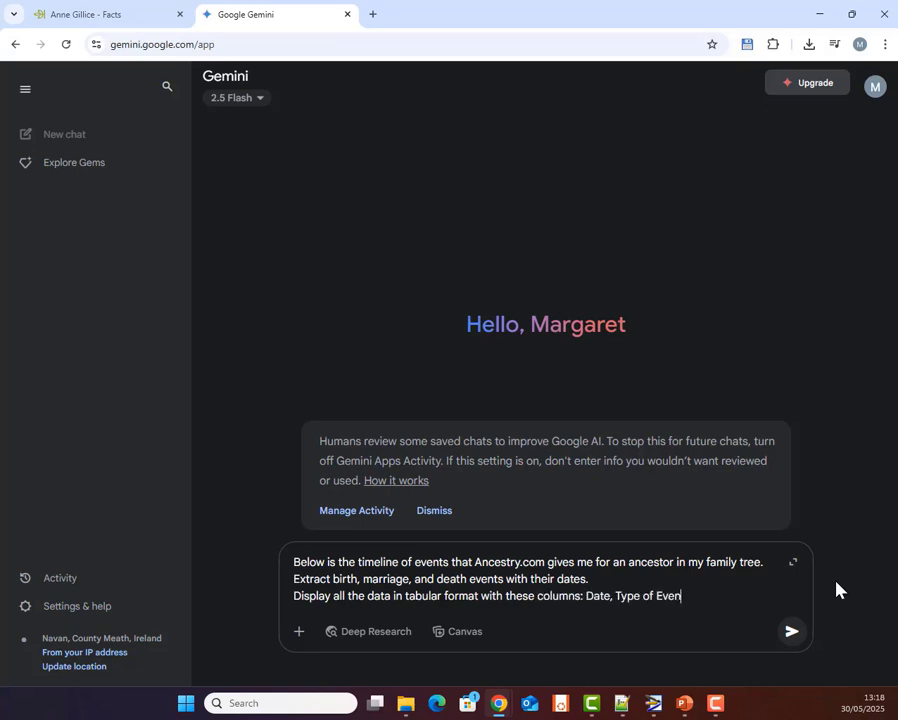
{"action": "type", "text": "t, Event Details."}
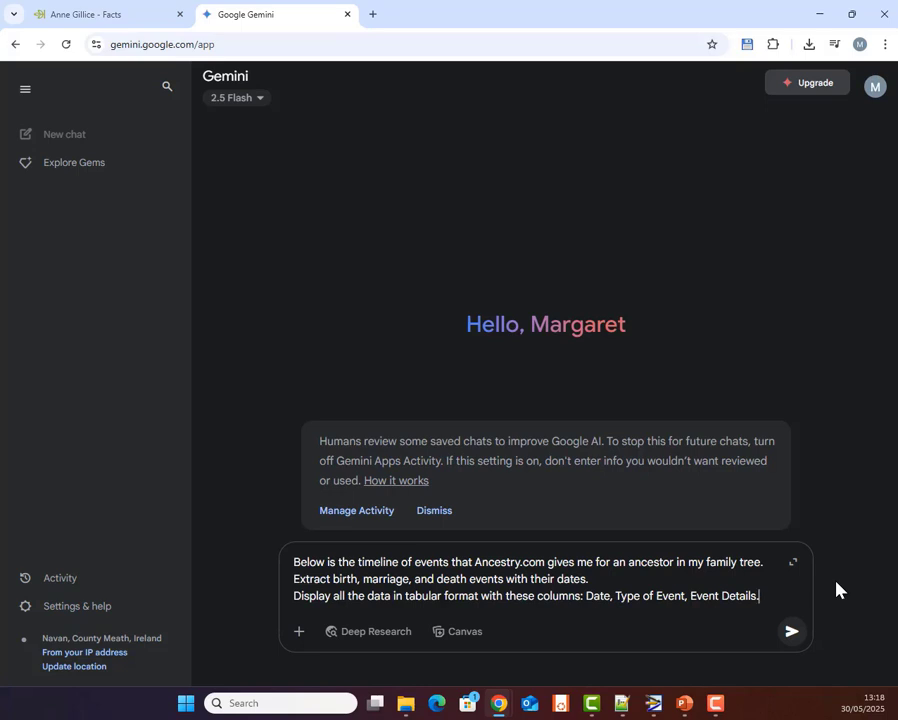
- Insert the copied ancestor timeline below the instructions, separated by a blank line, and submit the prompt
{"action": "key", "text": "shift+Return"}
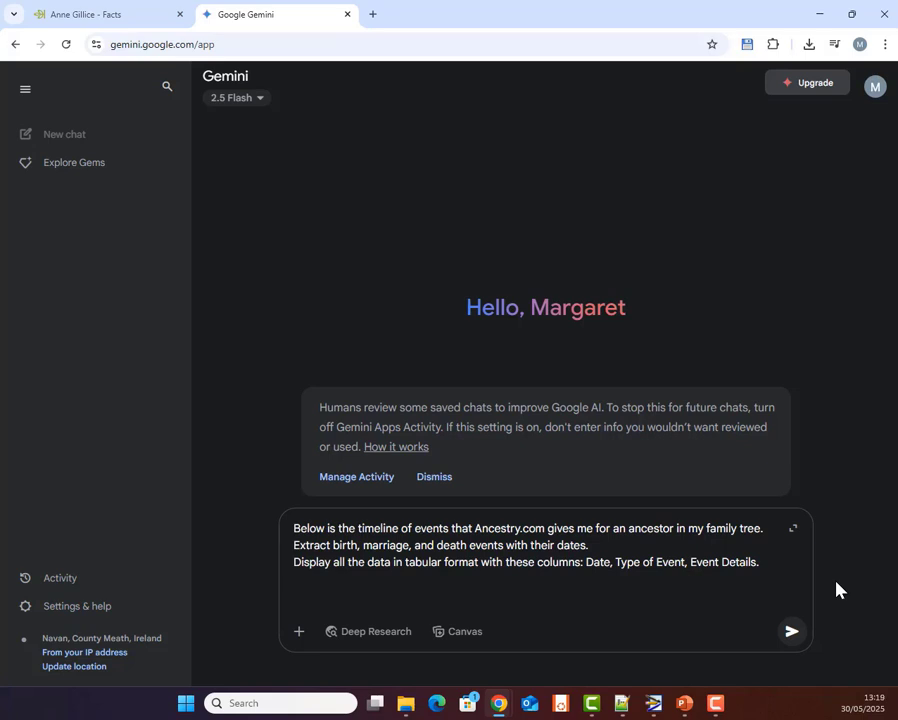
{"action": "type", "text": "Timeline 1819 Age 0"}
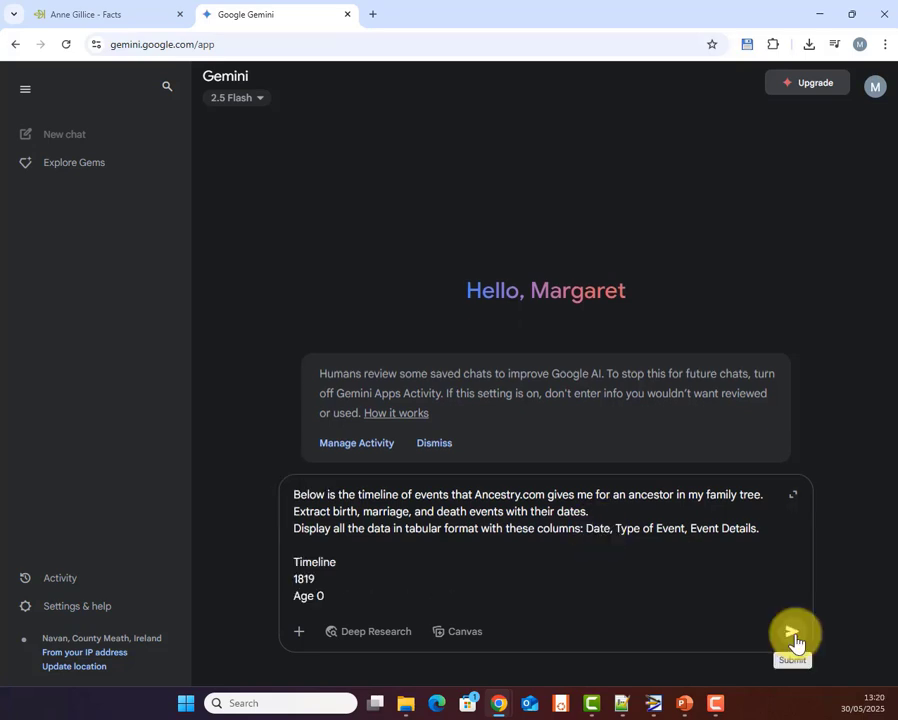
{"action": "left_click", "coordinate": [793, 636]}
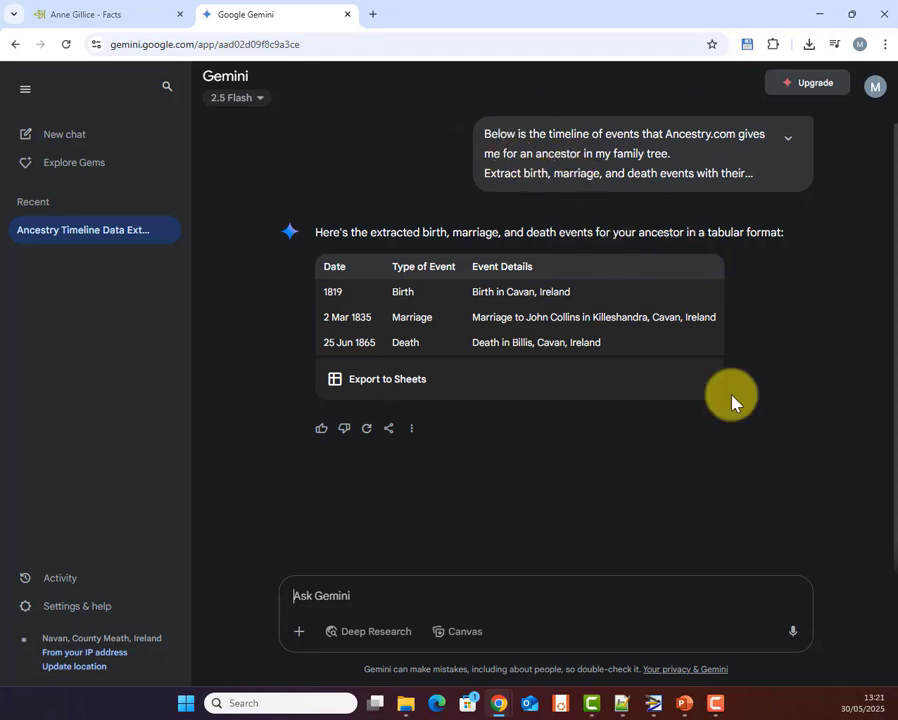
- Submit a follow-up prompt asking to extract the data to include the birth and death events of all the ancestor's children
{"action": "scroll", "coordinate": [577, 499], "scroll_direction": "up", "scroll_amount": 1}
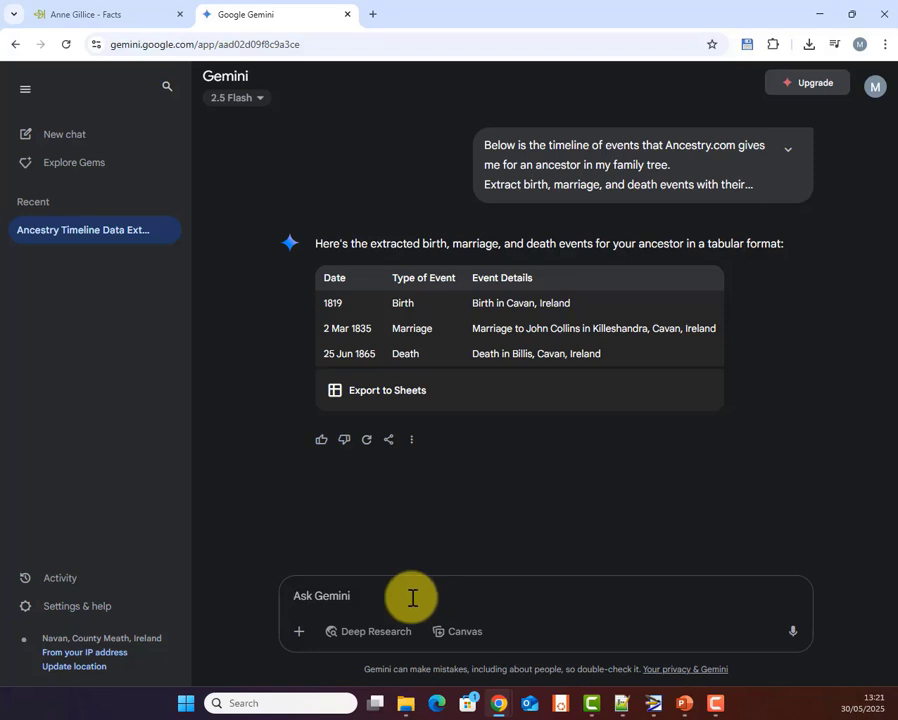
{"action": "type", "text": "Extract the data to include the "}
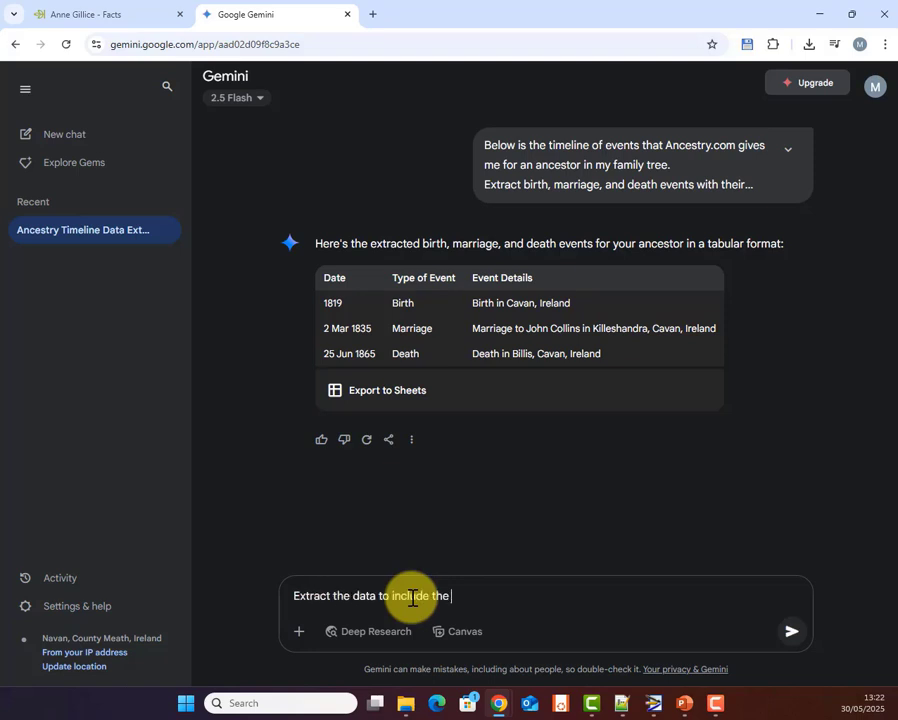
{"action": "type", "text": "birth and death even"}
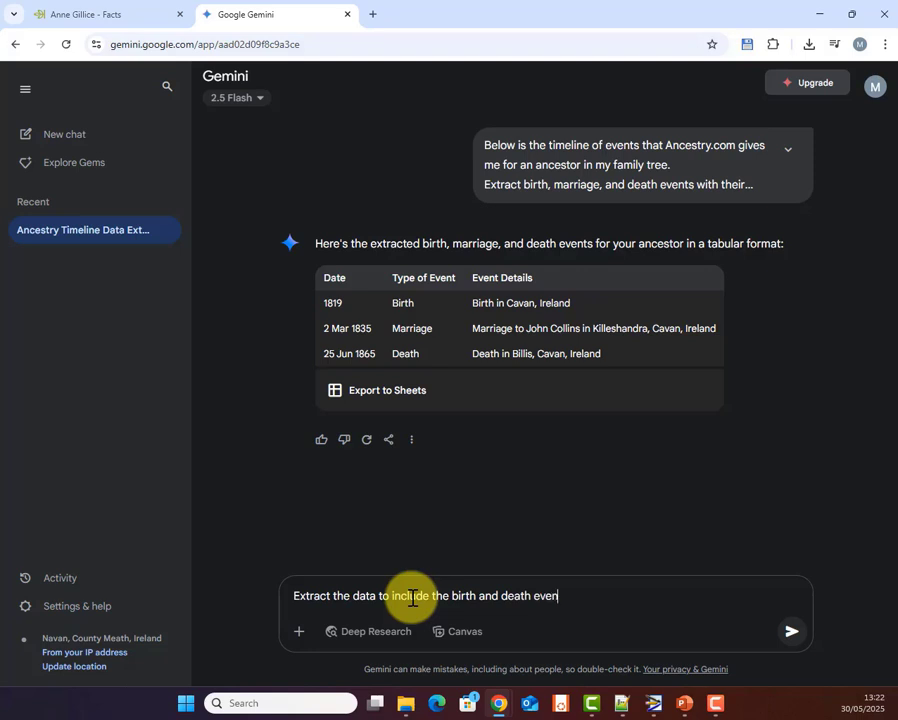
{"action": "type", "text": "ts of all Anne's childre"}
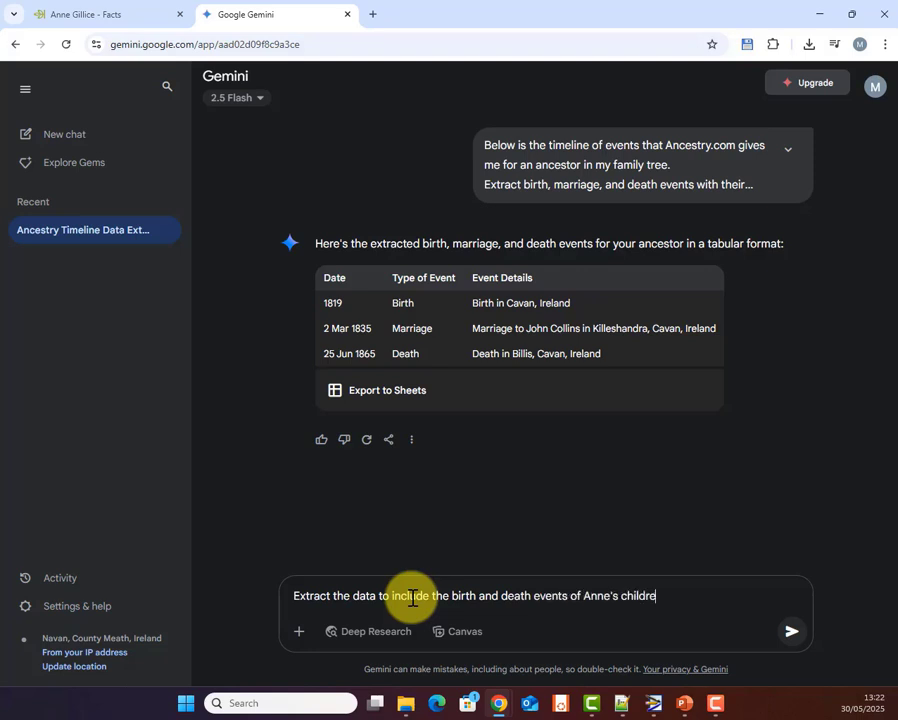
{"action": "type", "text": "n."}
{"action": "key", "text": "ctrl+Left"}
{"action": "key", "text": "ctrl+Left"}
{"action": "key", "text": "ctrl+Left"}
{"action": "key", "text": "Left"}
{"action": "type", "text": "all"}
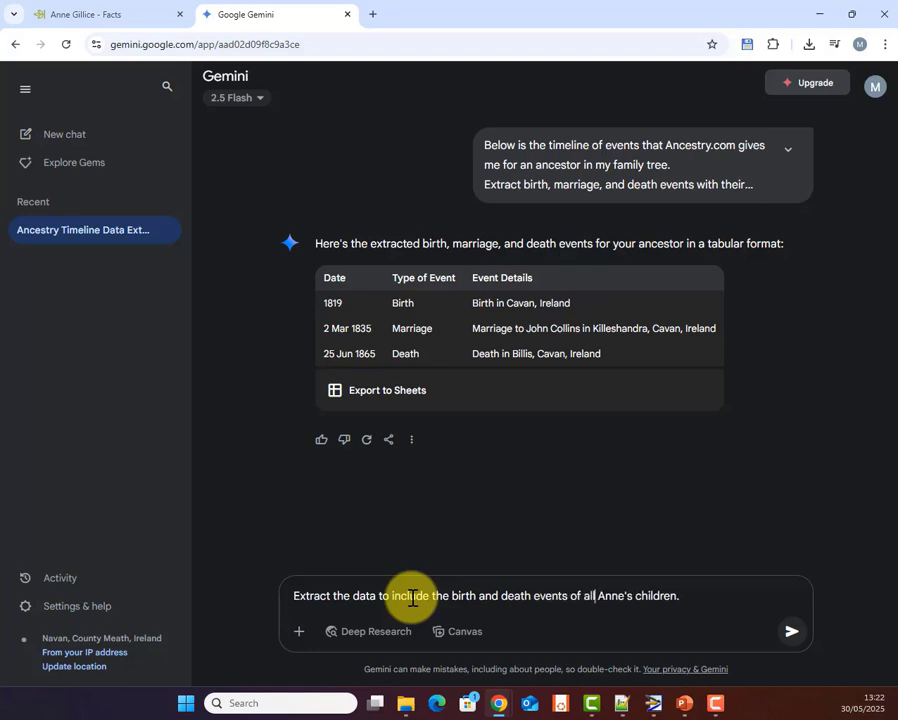
{"action": "key", "text": "Return"}
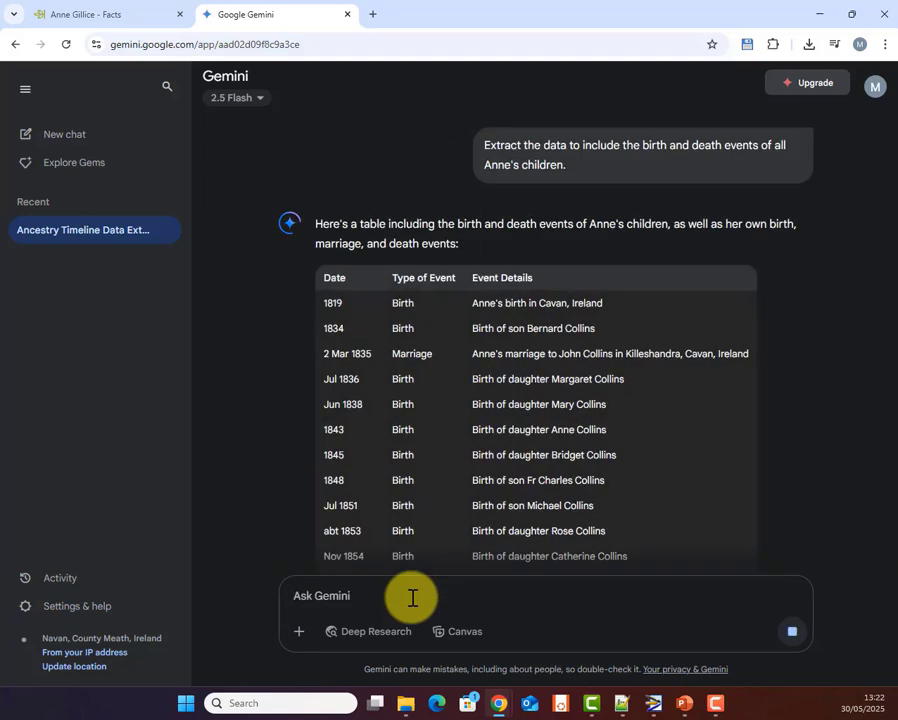
- Begin a new prompt with the line "I'd like to convert this tabular display to a grid as follows:"
{"action": "scroll", "coordinate": [452, 400], "scroll_direction": "down", "scroll_amount": 5}
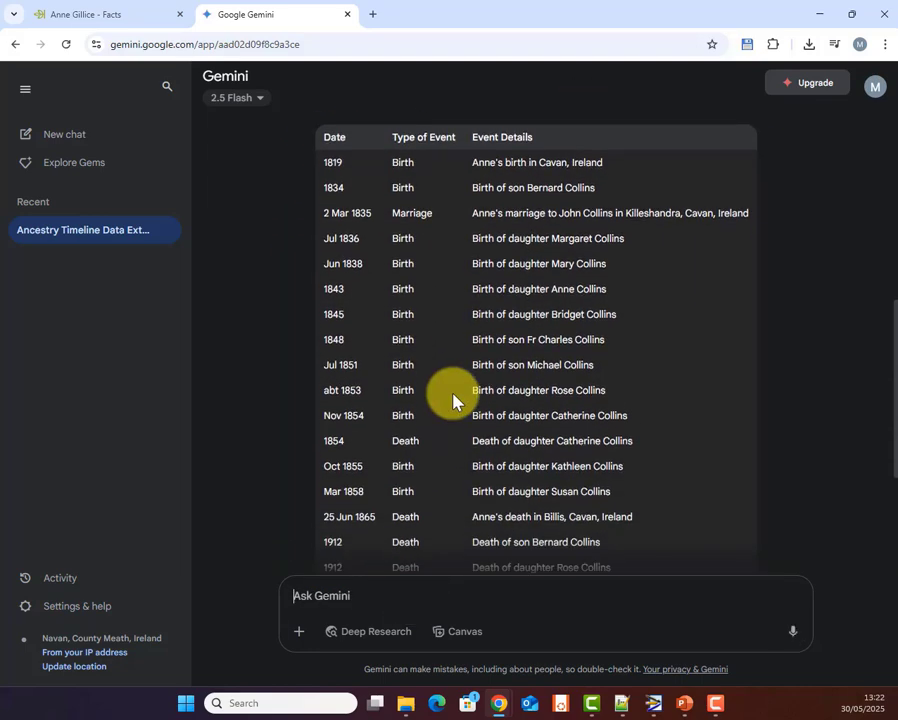
{"action": "scroll", "coordinate": [453, 400], "scroll_direction": "down", "scroll_amount": 1}
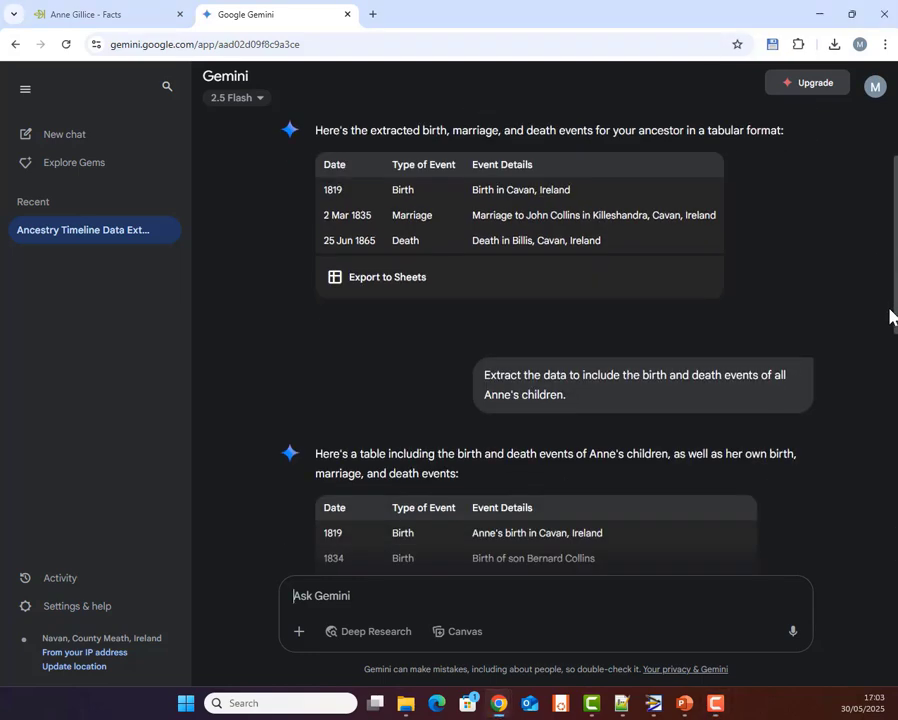
{"action": "scroll", "coordinate": [884, 390], "scroll_direction": "down", "scroll_amount": 3}
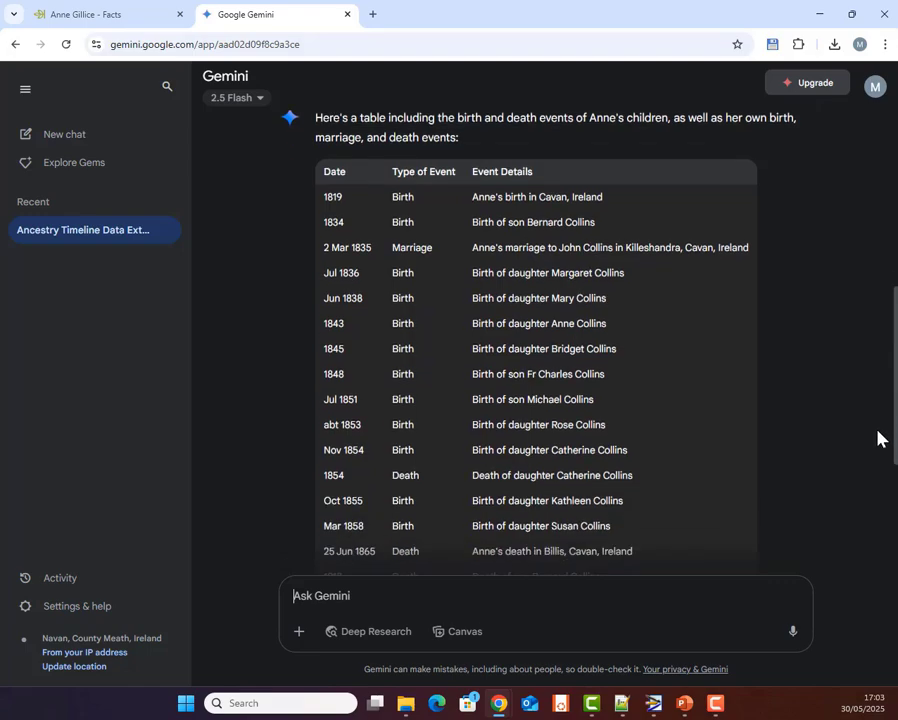
{"action": "scroll", "coordinate": [884, 480], "scroll_direction": "down", "scroll_amount": 5}
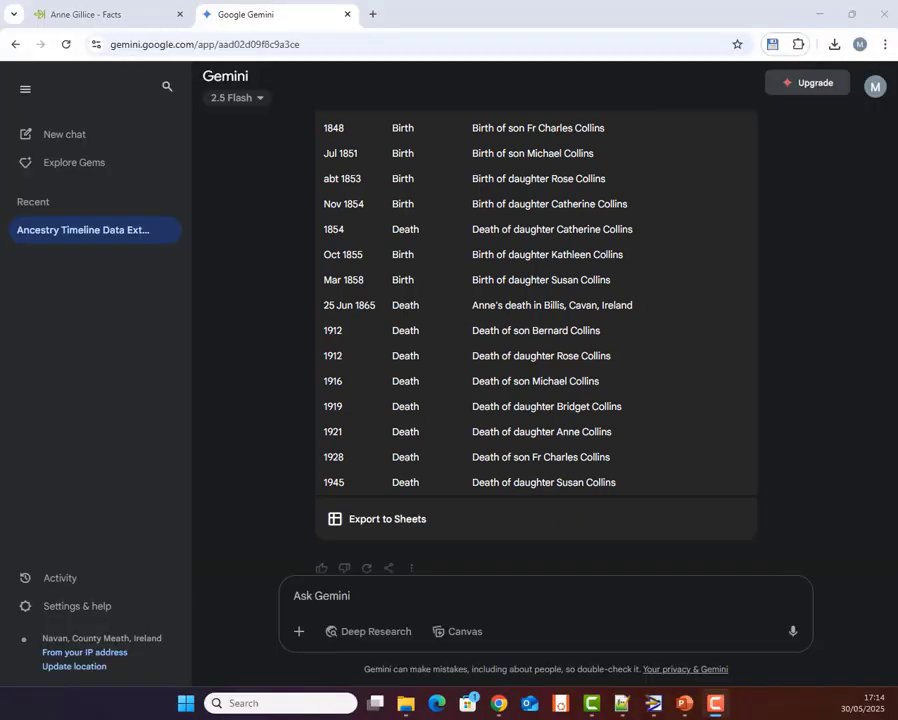
{"action": "left_click", "coordinate": [592, 598]}
{"action": "type", "text": "I'd"}
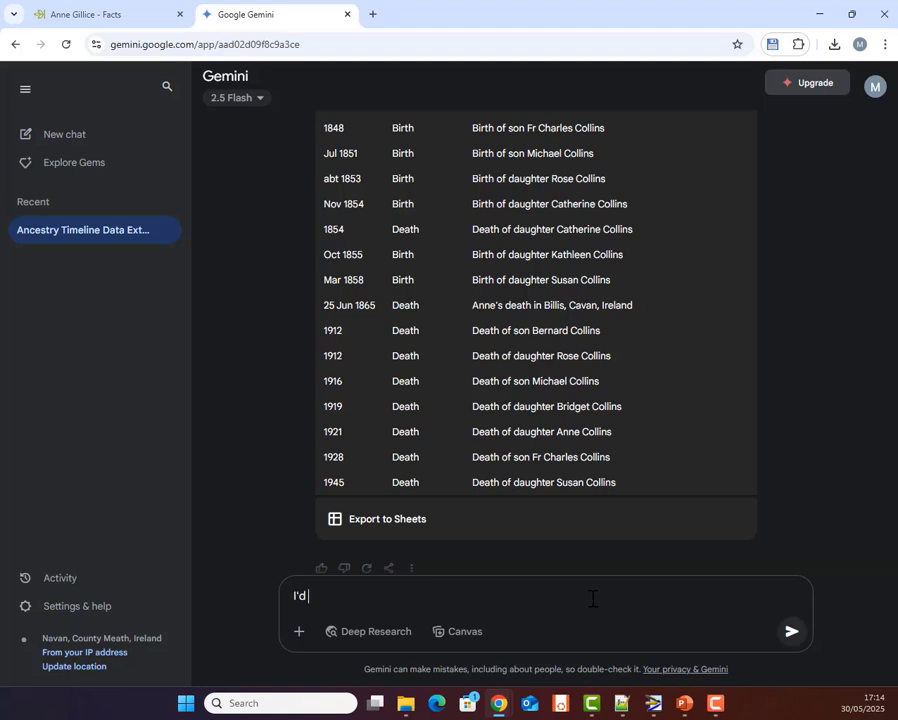
{"action": "type", "text": " like to convert this "}
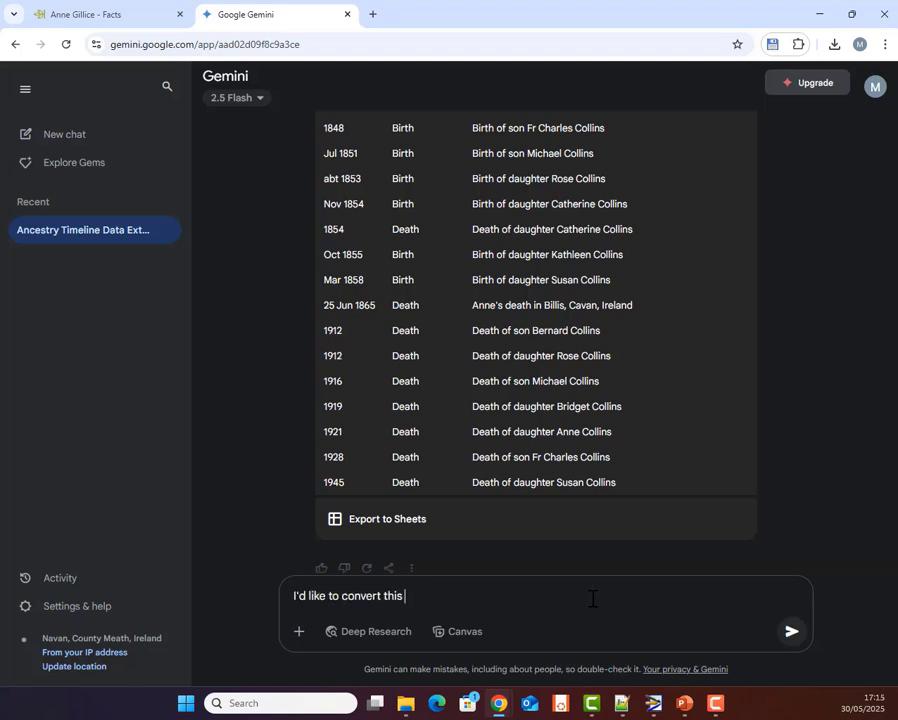
{"action": "type", "text": "tabular display"}
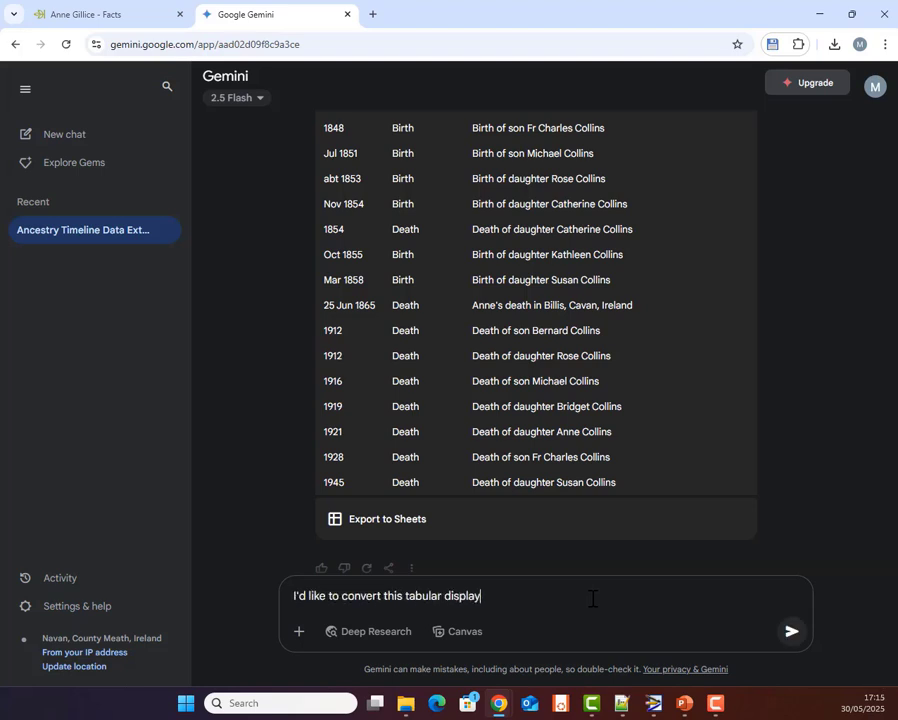
{"action": "type", "text": " to a grid as follows"}
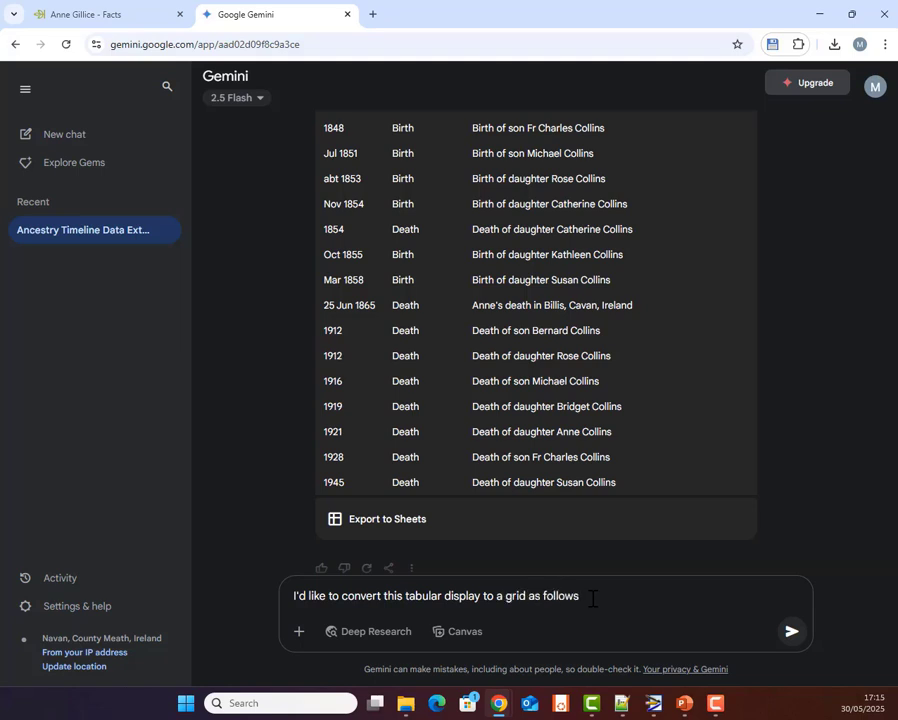
{"action": "type", "text": ":"}
- Add a prompt line asking for a header with the first column called "Person", containing the list of the ancestor and her children
{"action": "key", "text": "shift+Return"}
{"action": "type", "text": "Create "}
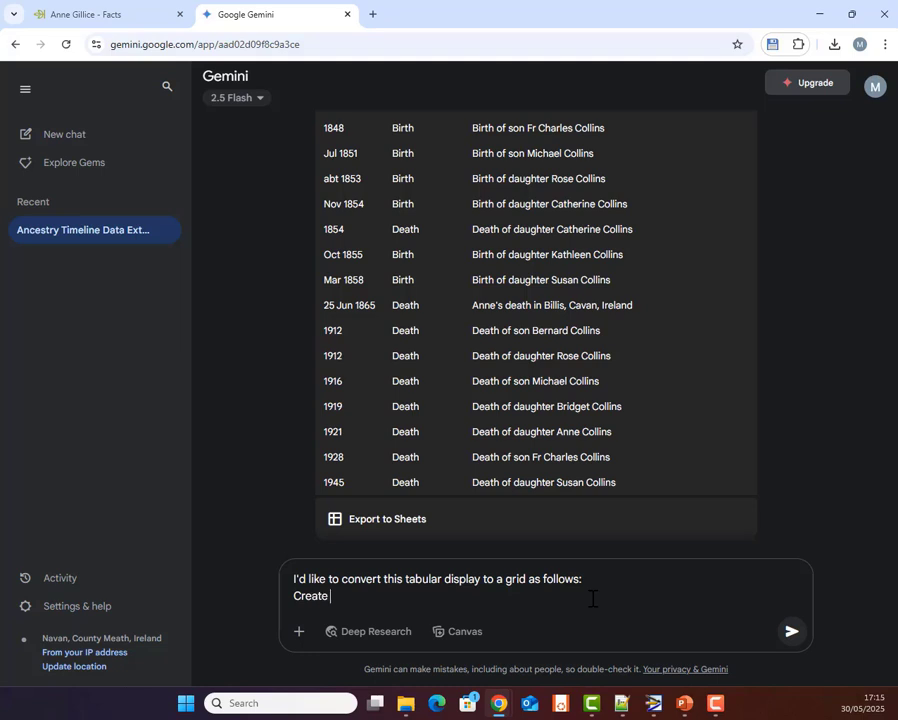
{"action": "type", "text": "a header with the fir"}
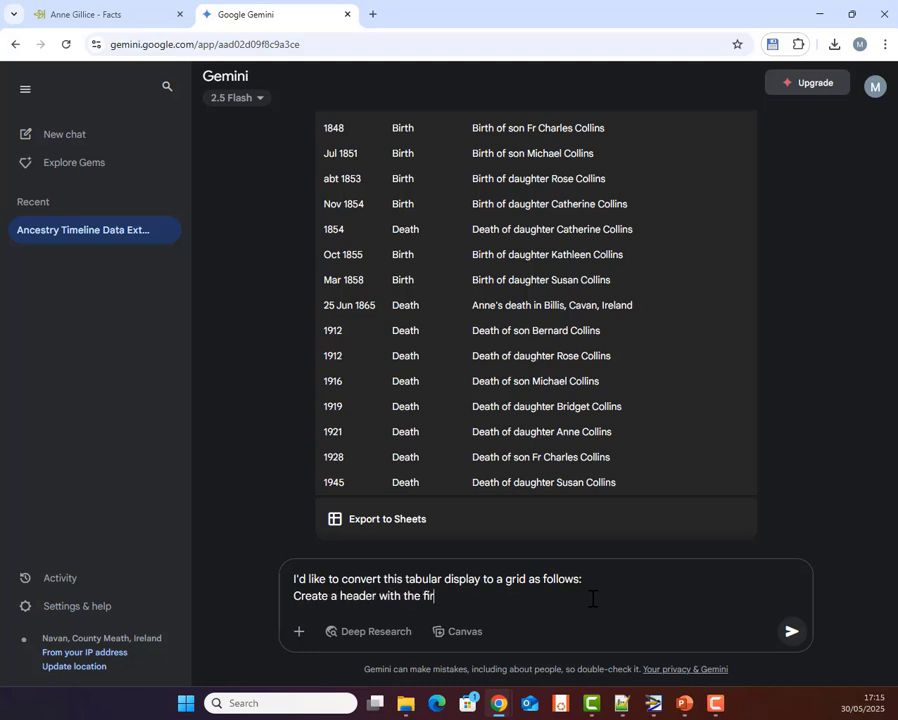
{"action": "type", "text": "st column called"}
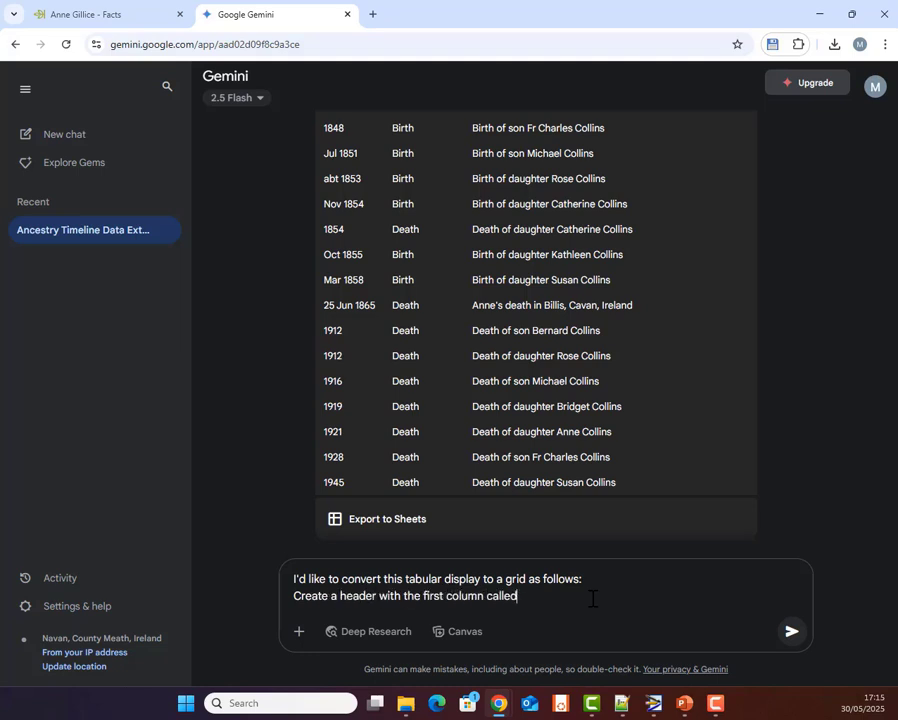
{"action": "type", "text": " \"Person\". This column will contain the list of"}
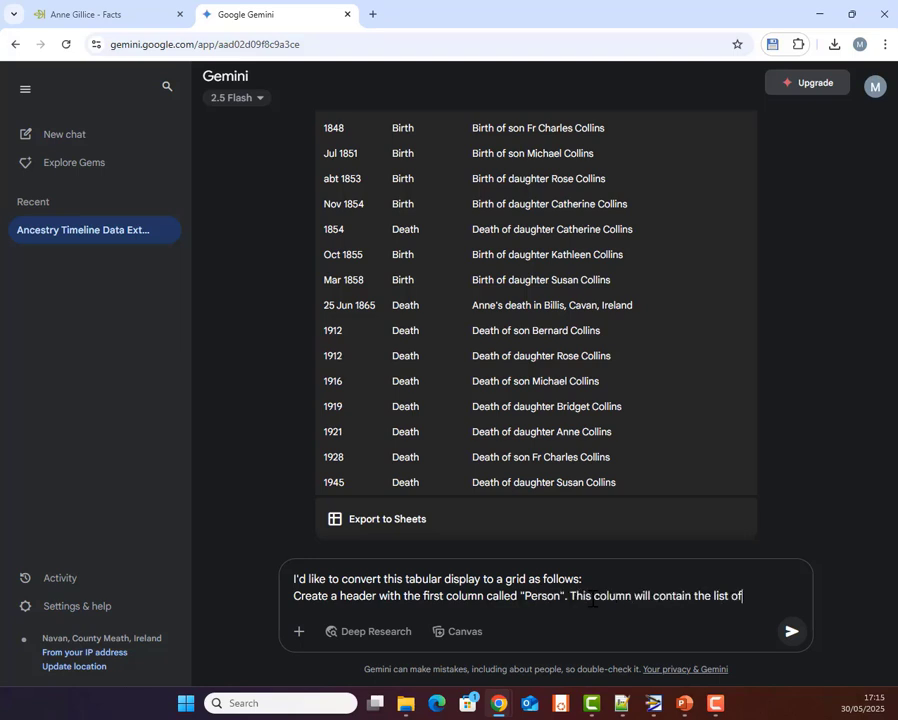
{"action": "type", "text": " Anne and her children."}
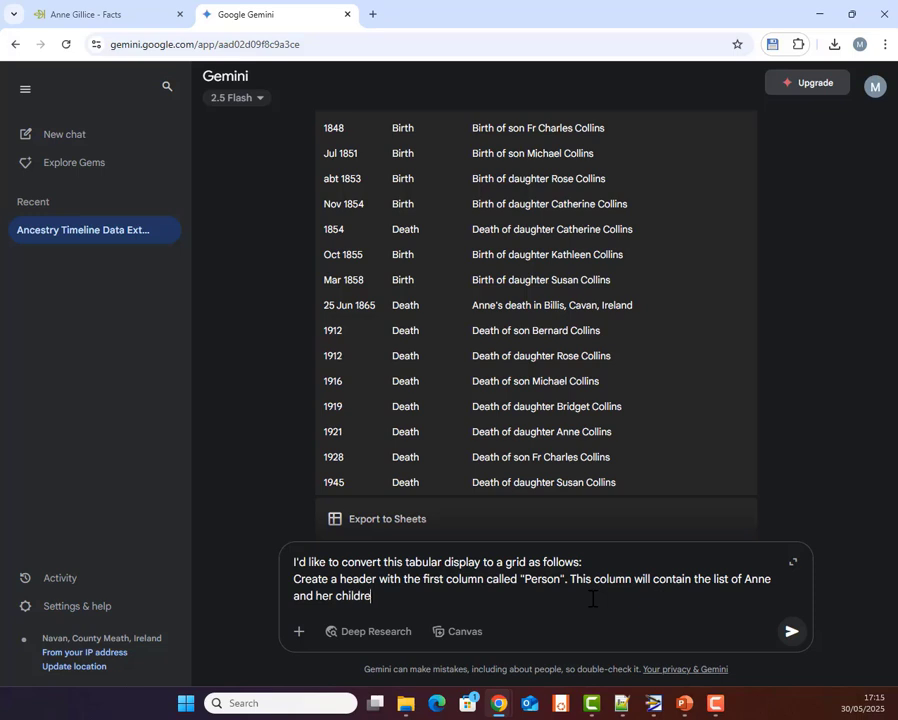
- Add a prompt line stating that the next columns will represent each decade from the ancestor's birth to the last death of her children
{"action": "key", "text": "shift+Return"}
{"action": "type", "text": "The next columns wil"}
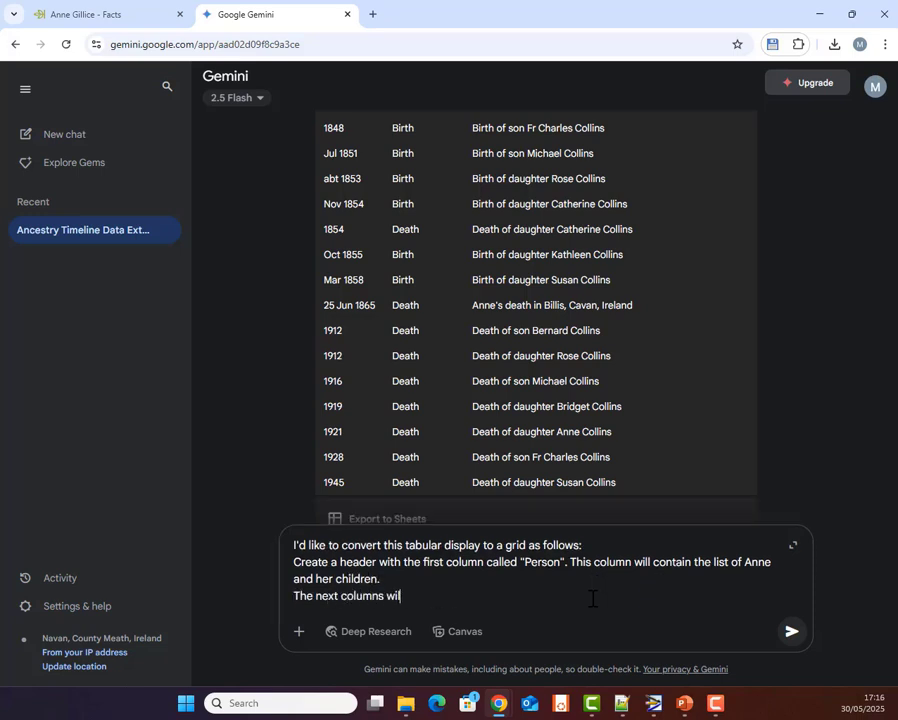
{"action": "type", "text": "l represent each "}
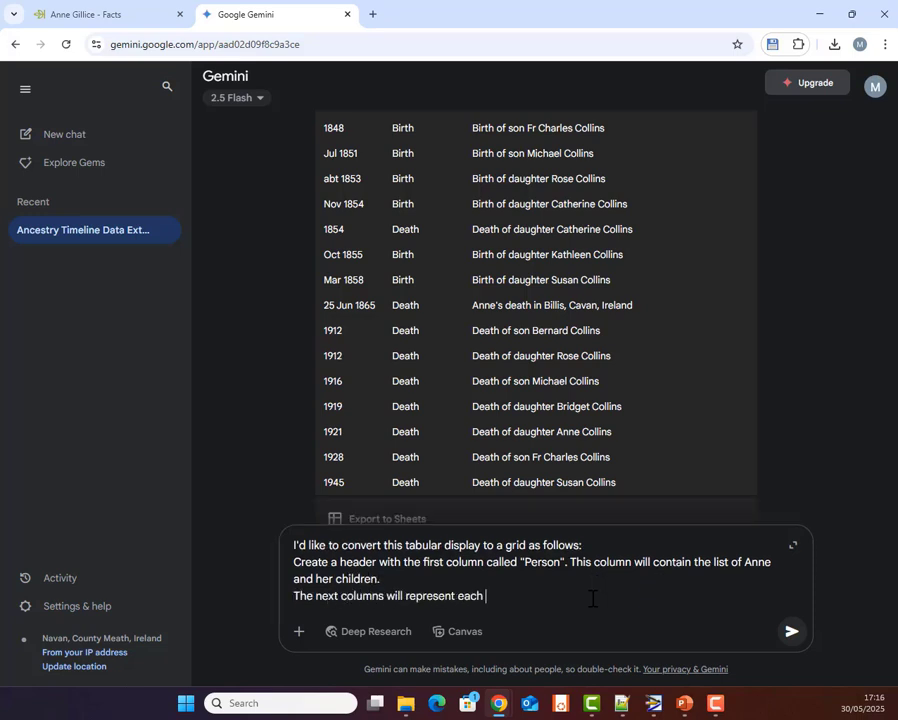
{"action": "type", "text": "decade from Anne's bi"}
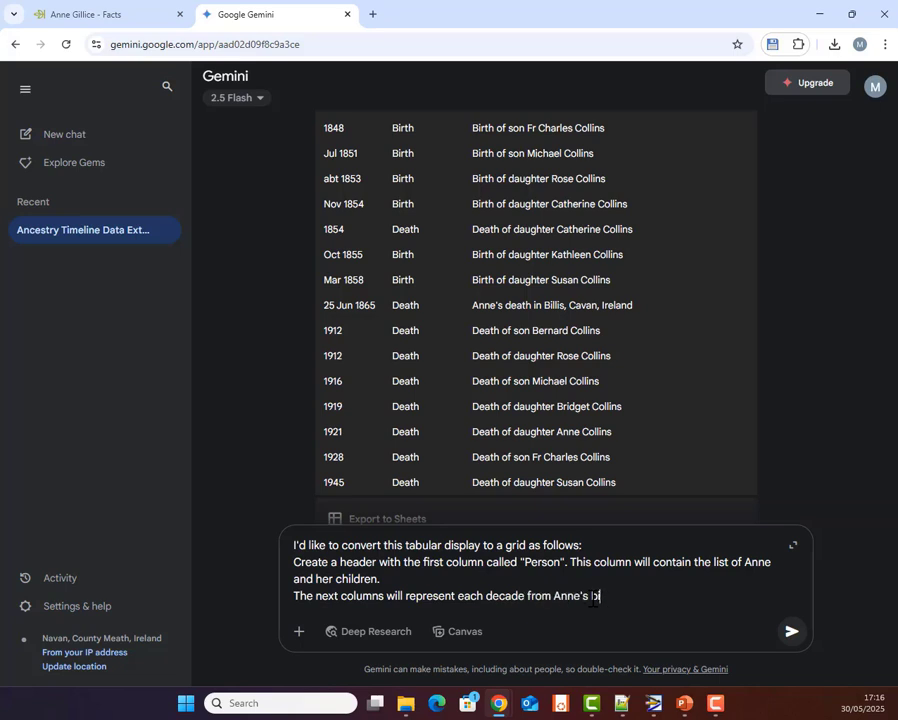
{"action": "type", "text": "rth to the last death of her children"}
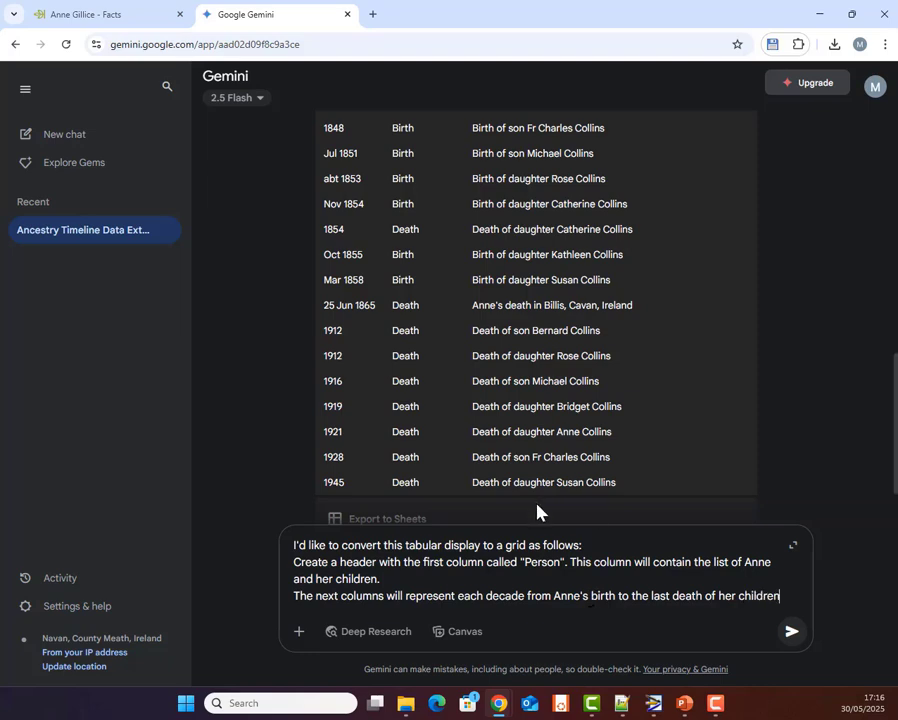
{"action": "scroll", "coordinate": [556, 424], "scroll_direction": "up", "scroll_amount": 5}
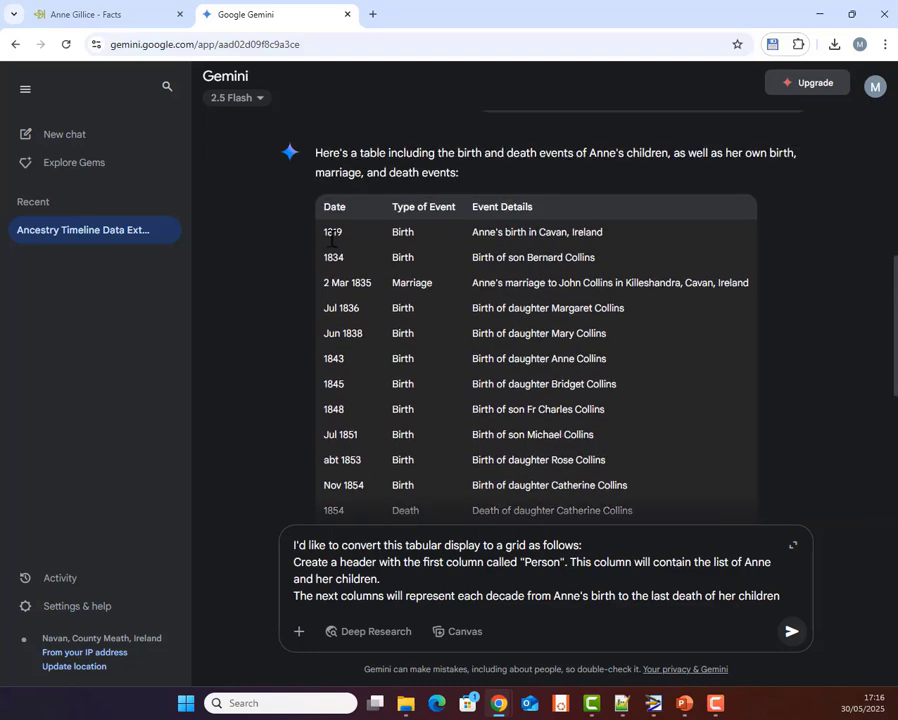
{"action": "scroll", "coordinate": [762, 461], "scroll_direction": "down", "scroll_amount": 5}
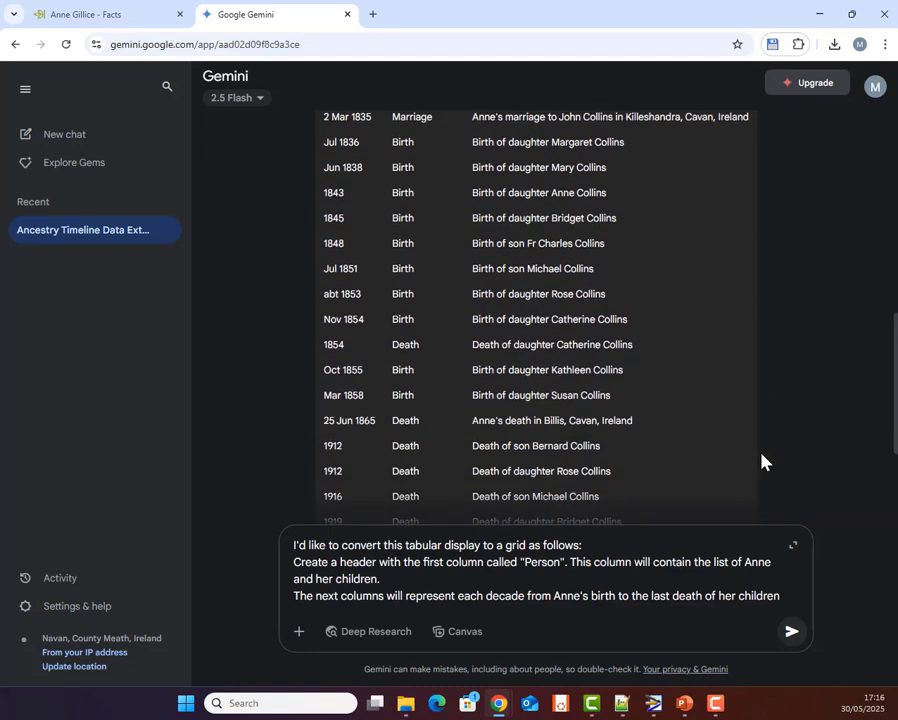
{"action": "type", "text": "."}
- Add the prompt line: The second column header will be "1820s" and the last column header will be "1940s"
{"action": "key", "text": "shift+Return"}
{"action": "type", "text": "The second col"}
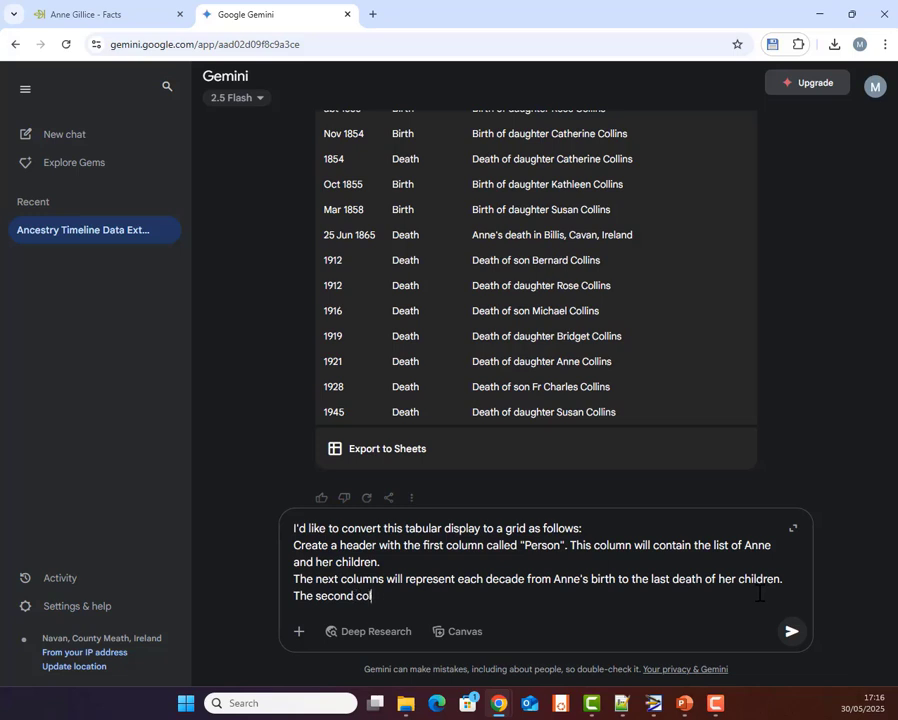
{"action": "type", "text": "umn header will be"}
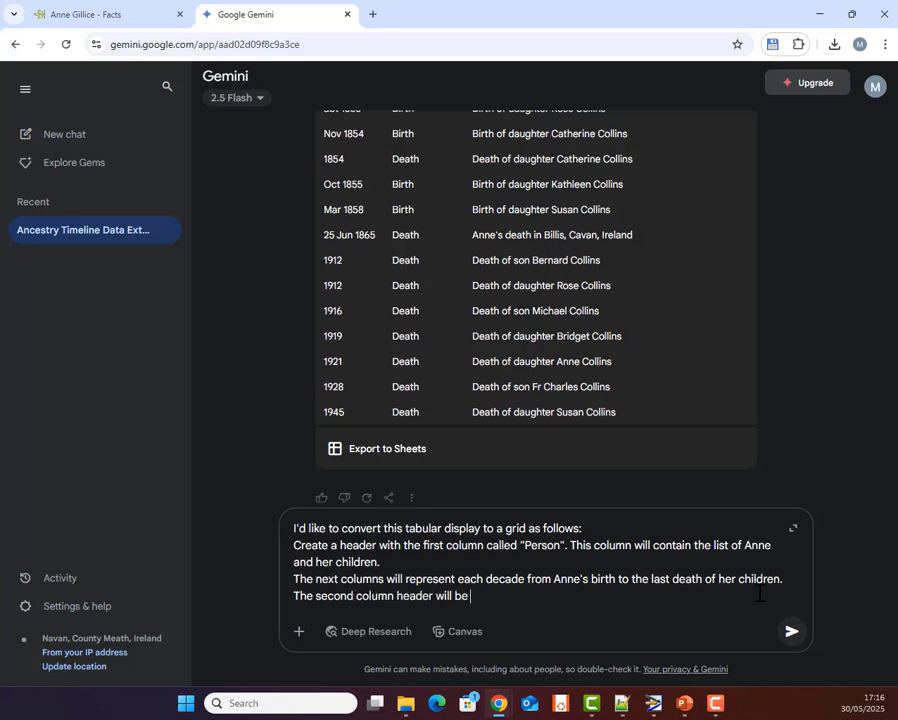
{"action": "type", "text": " \"1820s\" and the last colu"}
{"action": "type", "text": "mn header will be "}
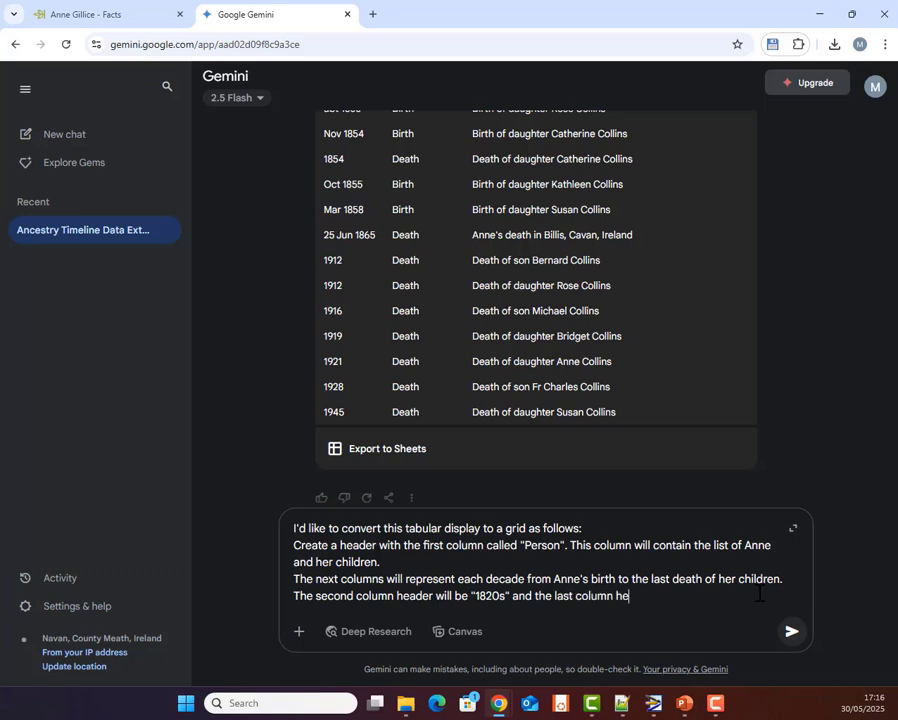
{"action": "type", "text": "\""}
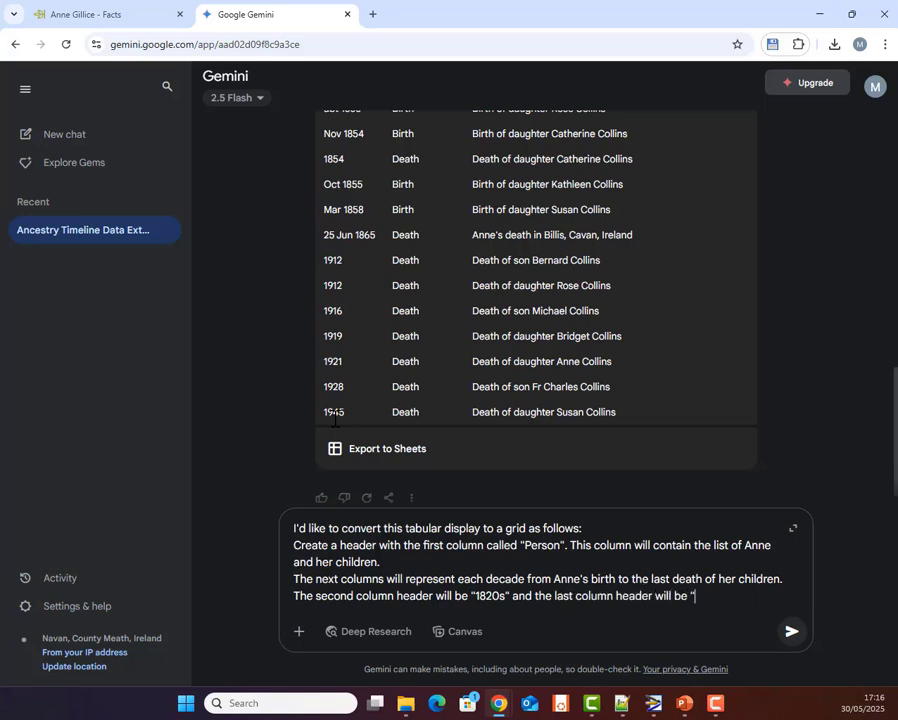
{"action": "type", "text": "1940s\"."}
- Add the prompt line: For each person, place "1" into each cell for the decade that the person is alive
{"action": "key", "text": "shift+Return"}
{"action": "type", "text": "For each person, place \"1\""}
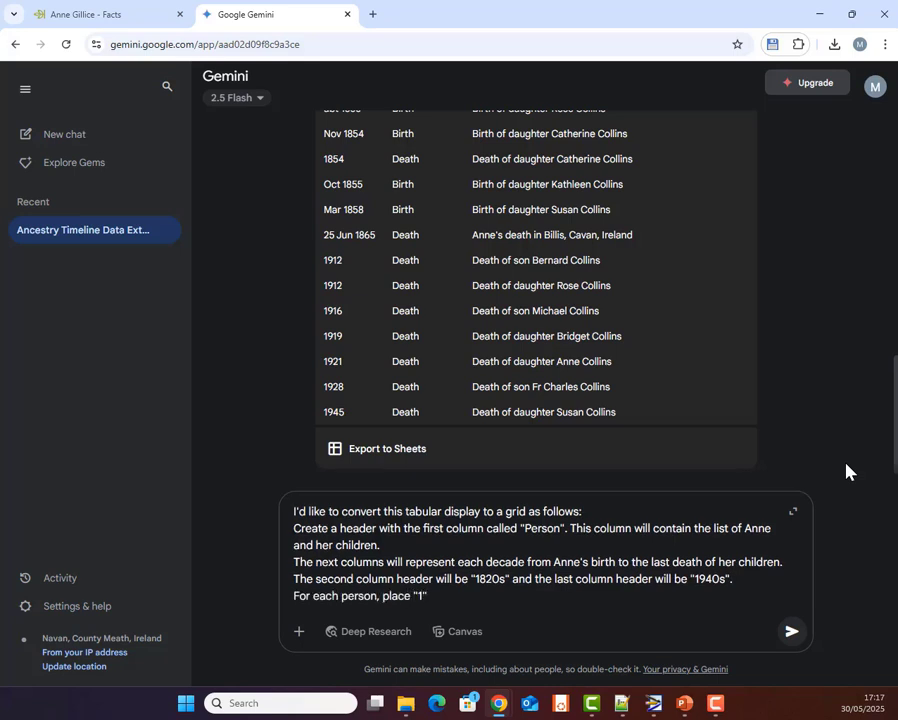
{"action": "type", "text": " into each cell for the dec"}
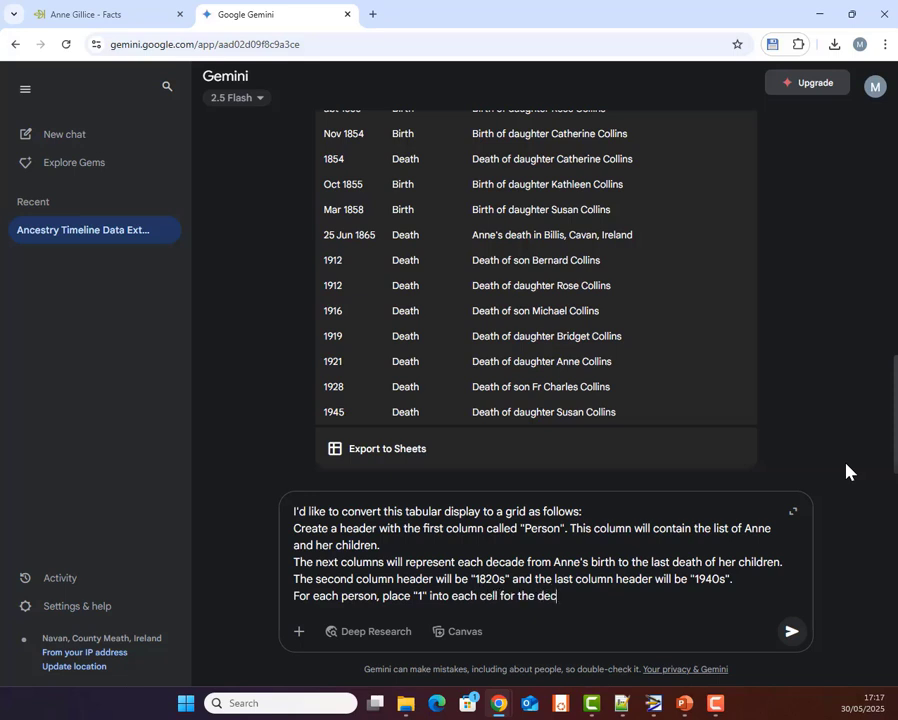
{"action": "type", "text": "ade that the person "}
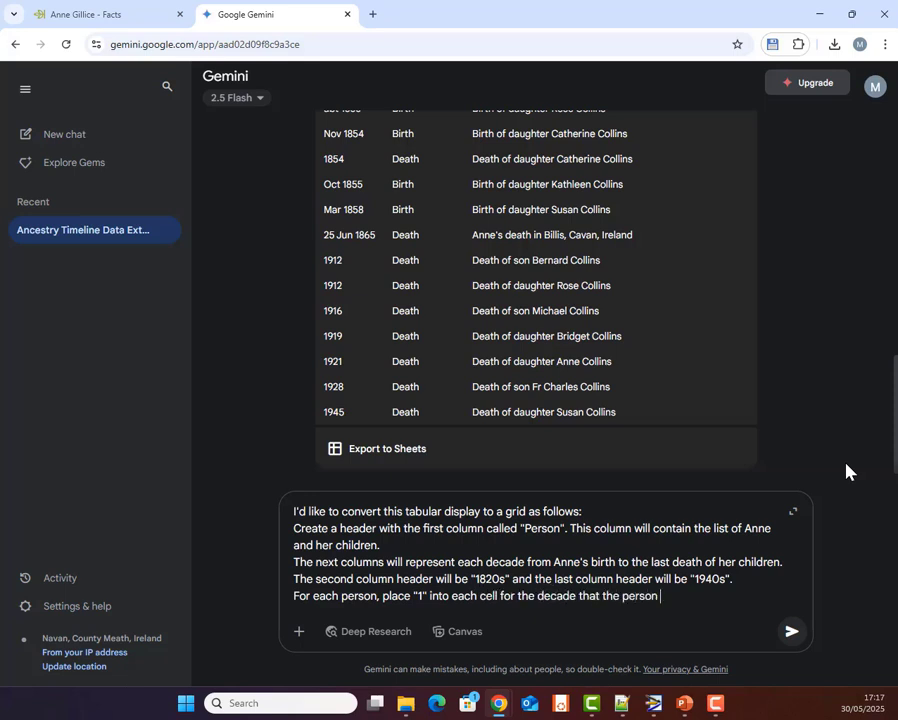
{"action": "type", "text": "is alive."}
- Add to the prompt: When a person does not have a death event, only mark the known birth decade
{"action": "type", "text": "When a pers"}
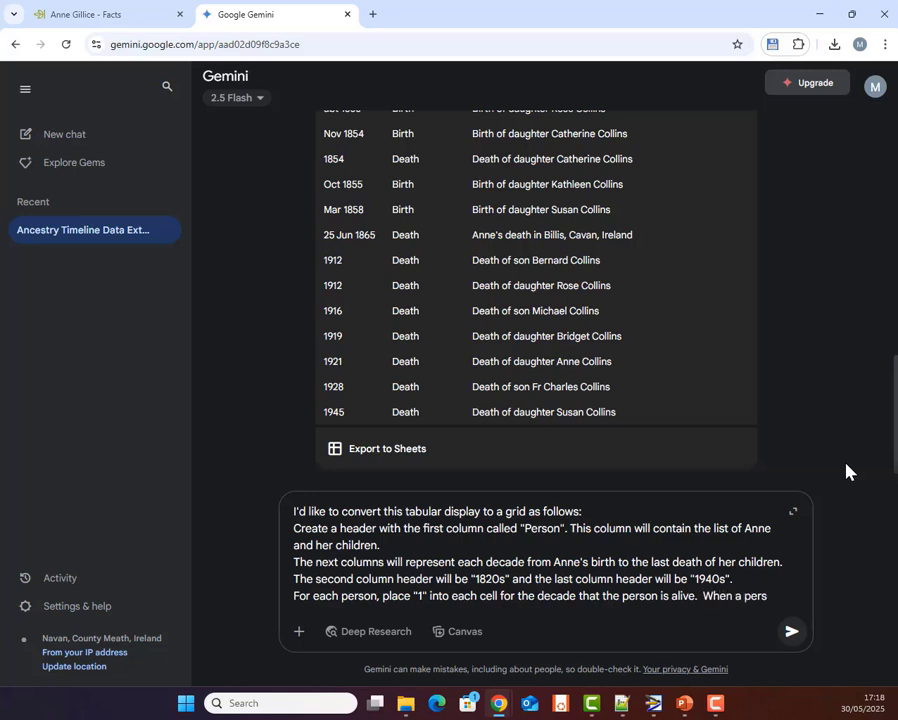
{"action": "type", "text": "on does not have a"}
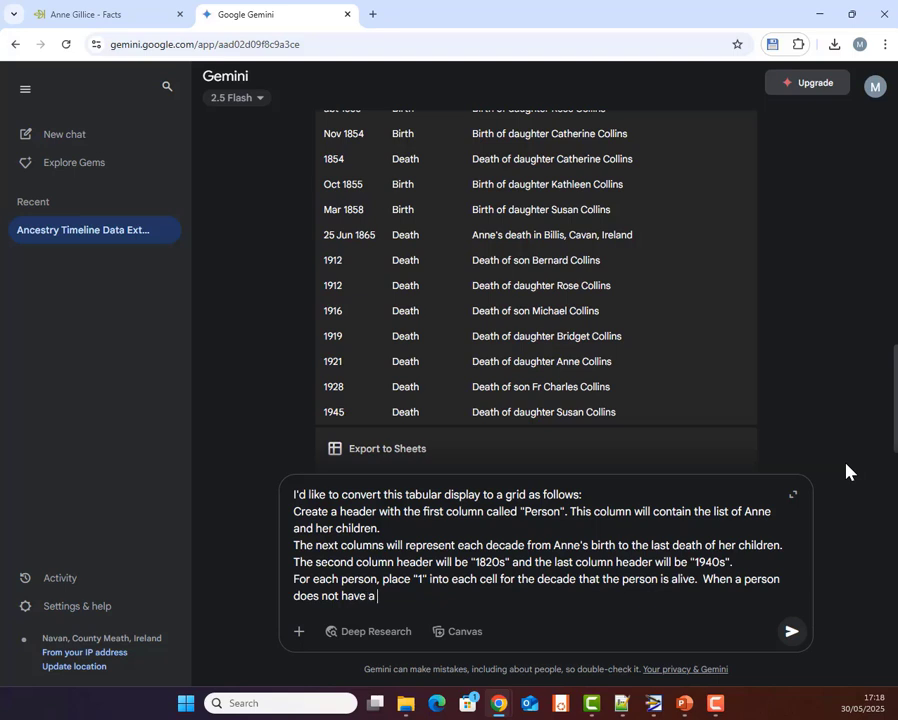
{"action": "type", "text": " death event, only "}
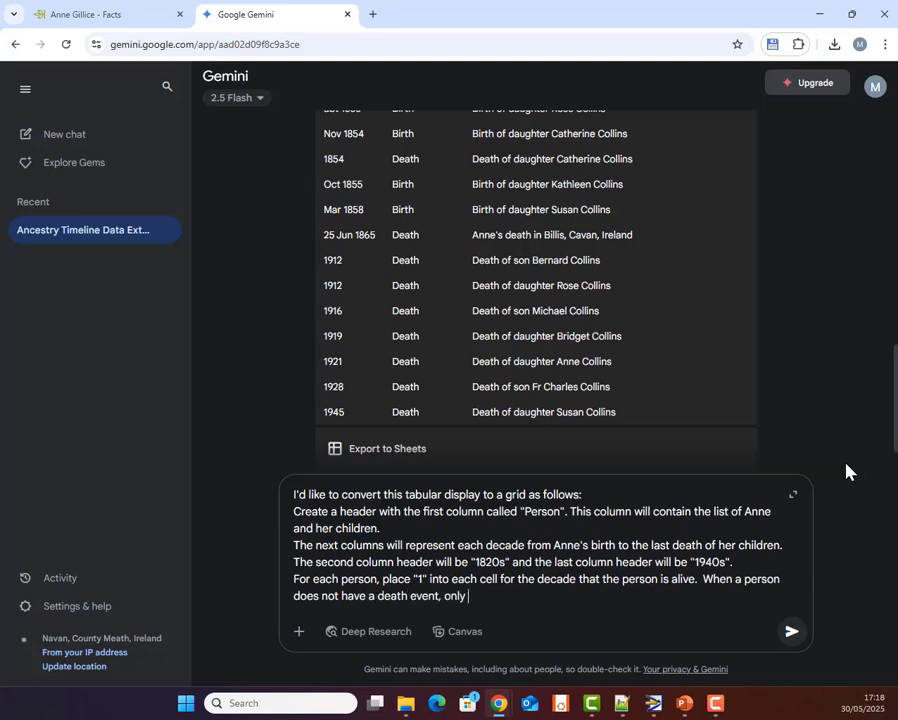
{"action": "type", "text": "mark the known "}
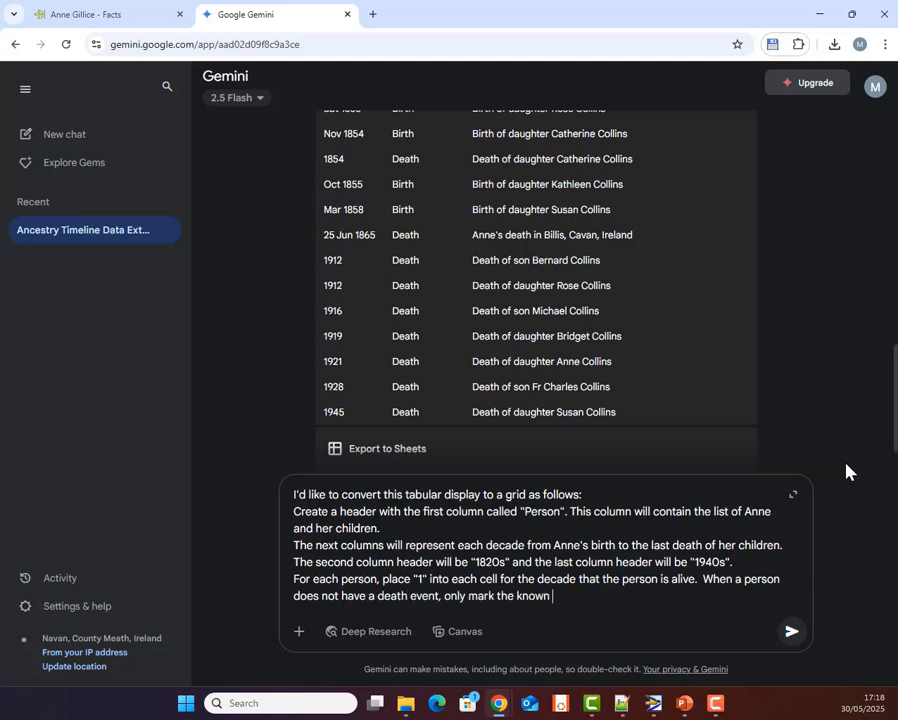
{"action": "type", "text": "birth decade."}
{"action": "key", "text": "shift+Return"}
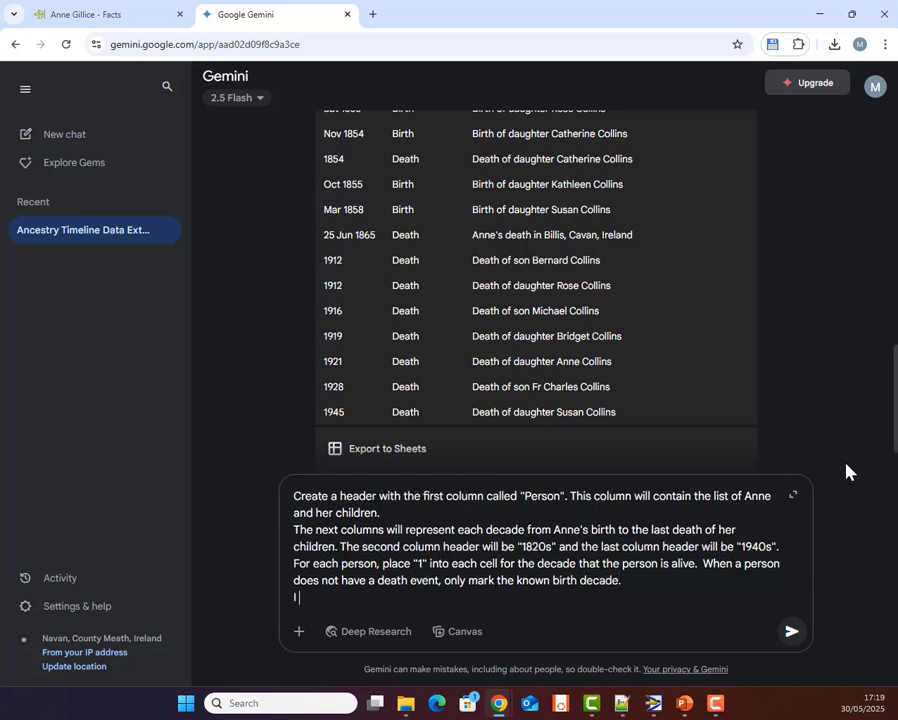
- Add the prompt line "I intend to copy this grid to a spreadsheet." and submit the prompt
{"action": "type", "text": "I intend to copy this "}
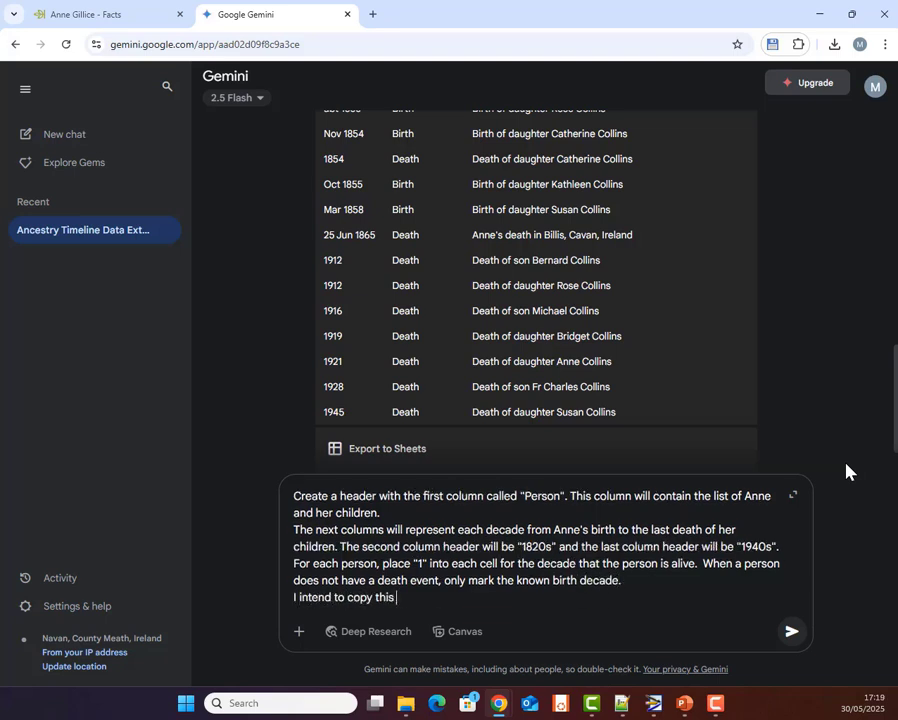
{"action": "type", "text": "grid to a spreadsheet."}
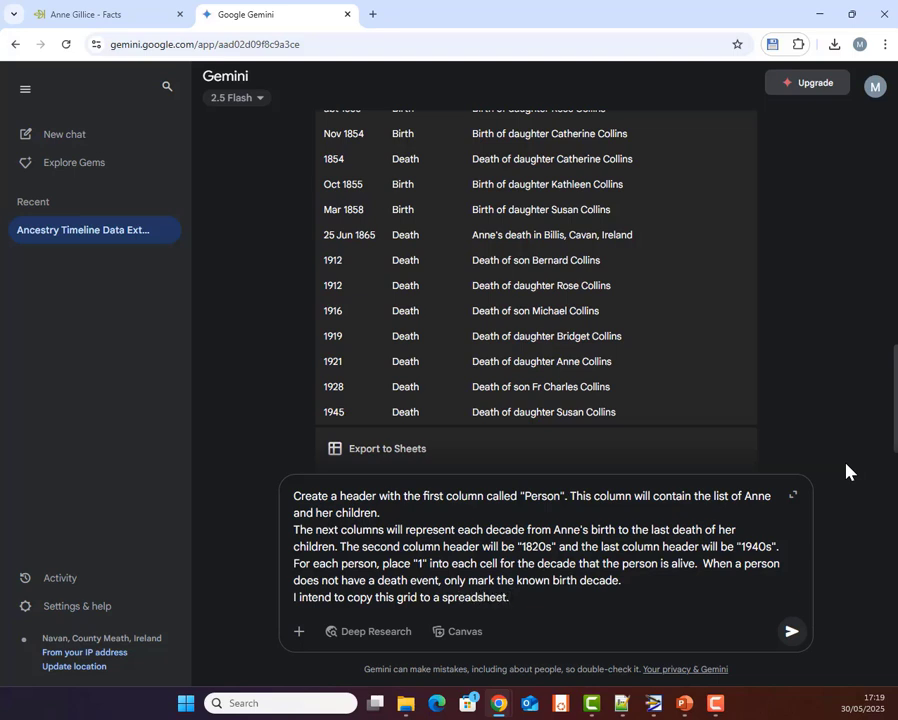
{"action": "left_click", "coordinate": [792, 631]}
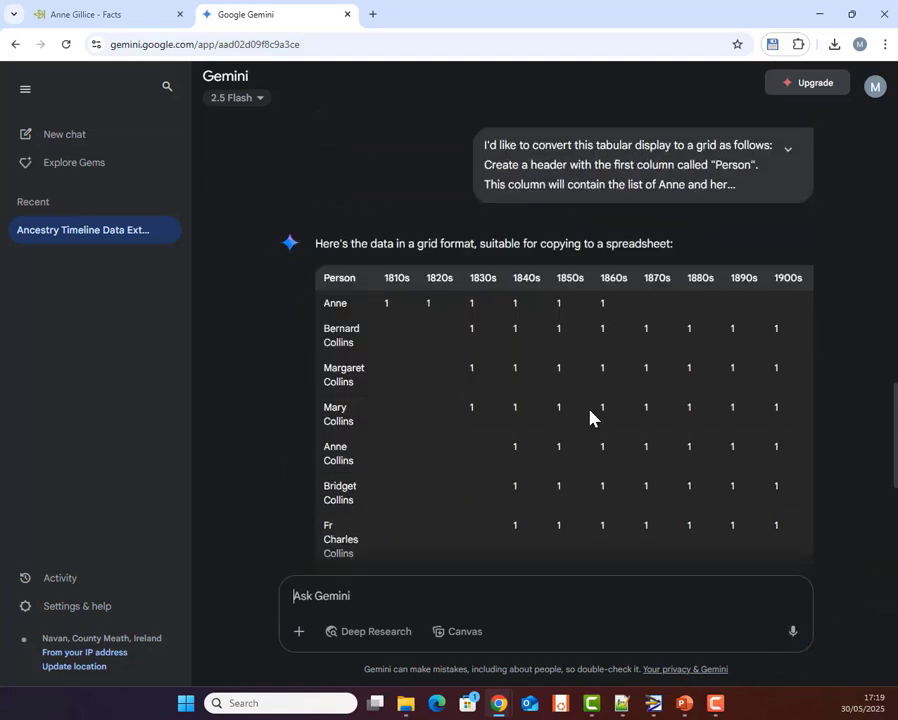
- Examine the generated grid for every person across all decade columns through the 1940s
{"action": "scroll", "coordinate": [791, 282], "scroll_direction": "down", "scroll_amount": 3}
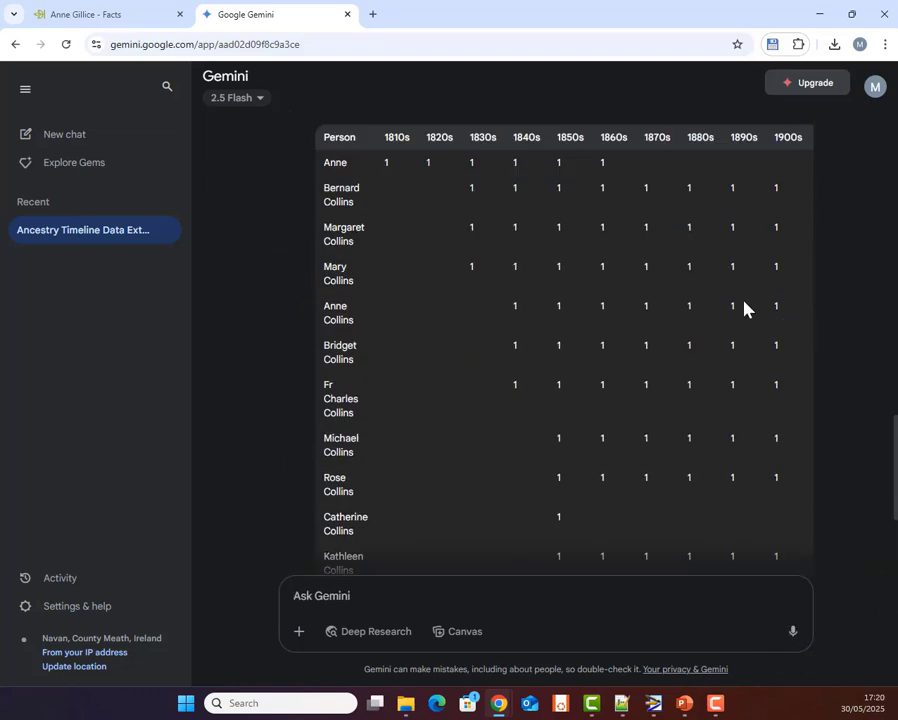
{"action": "scroll", "coordinate": [743, 308], "scroll_direction": "down", "scroll_amount": 3}
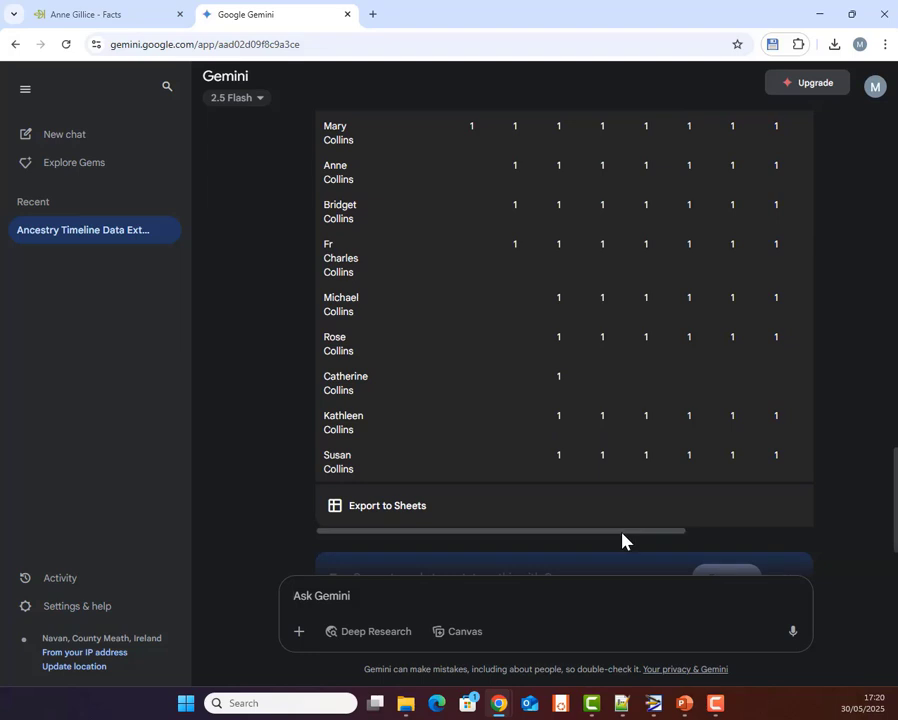
{"action": "left_click_drag", "start_coordinate": [623, 539], "coordinate": [752, 540]}
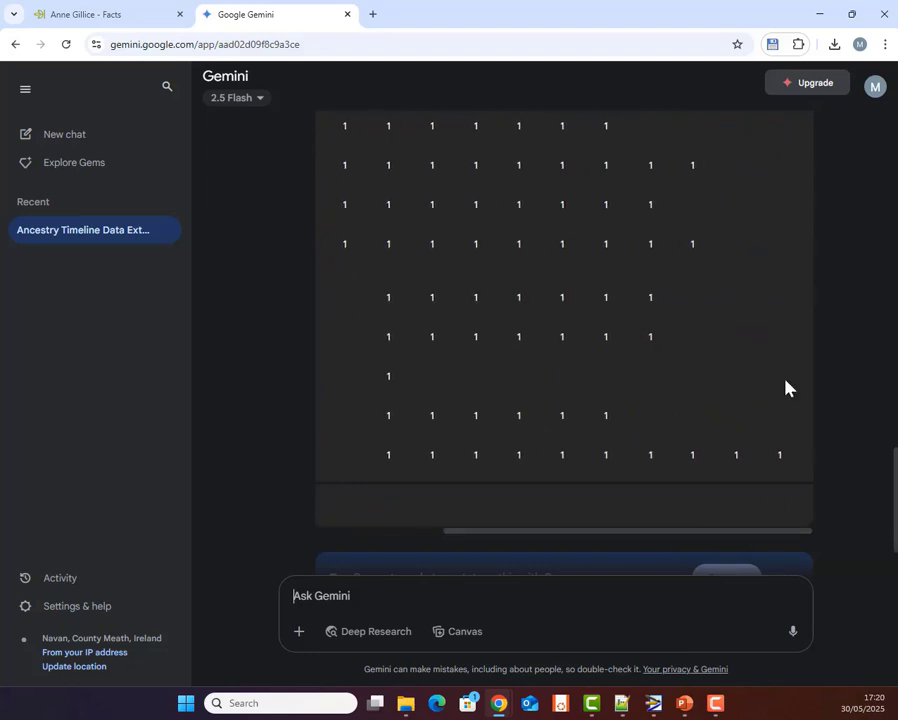
{"action": "scroll", "coordinate": [786, 387], "scroll_direction": "up", "scroll_amount": 3}
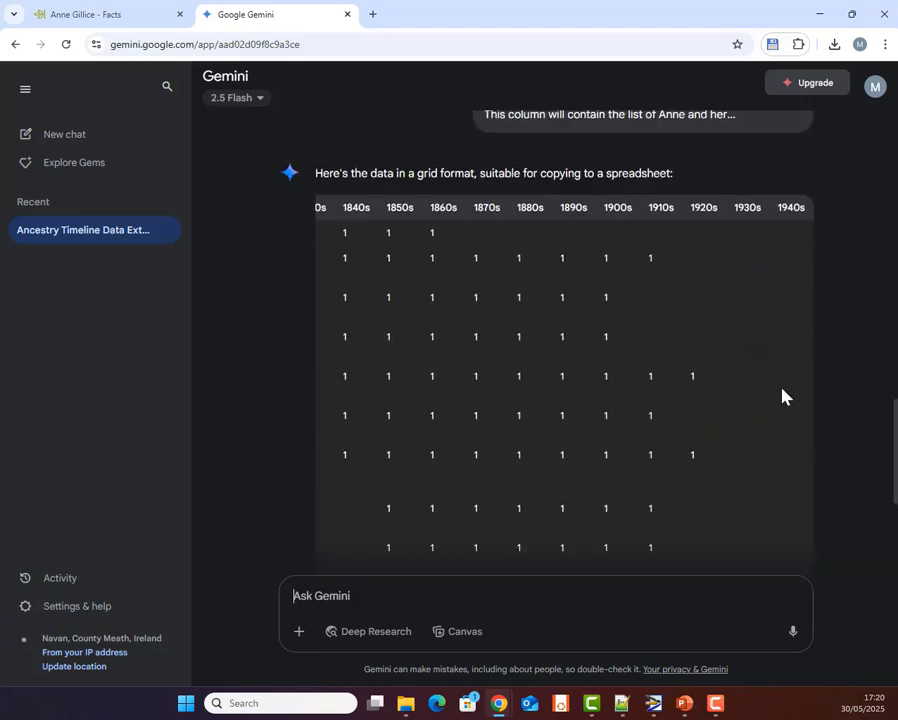
{"action": "scroll", "coordinate": [782, 397], "scroll_direction": "down", "scroll_amount": 4}
{"action": "scroll", "coordinate": [776, 420], "scroll_direction": "down", "scroll_amount": 2}
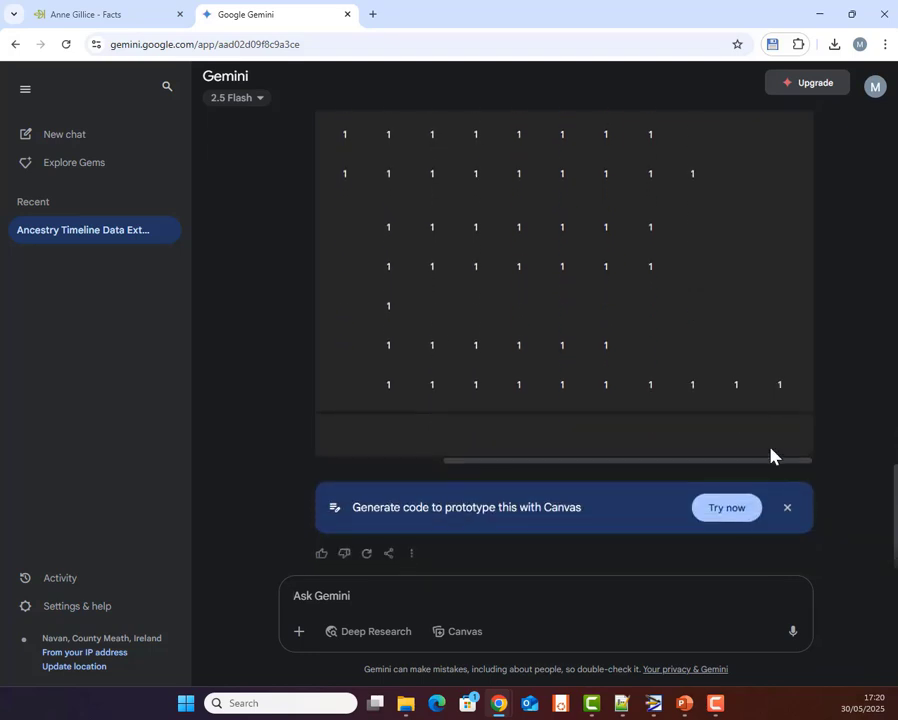
{"action": "left_click_drag", "start_coordinate": [769, 459], "coordinate": [631, 478]}
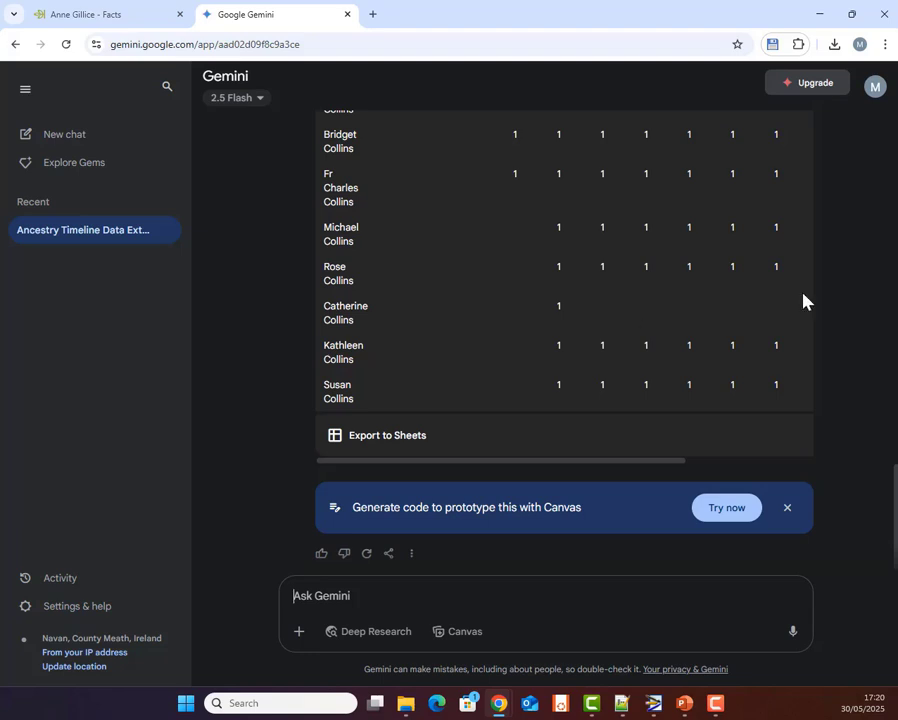
{"action": "scroll", "coordinate": [424, 293], "scroll_direction": "up", "scroll_amount": 3}
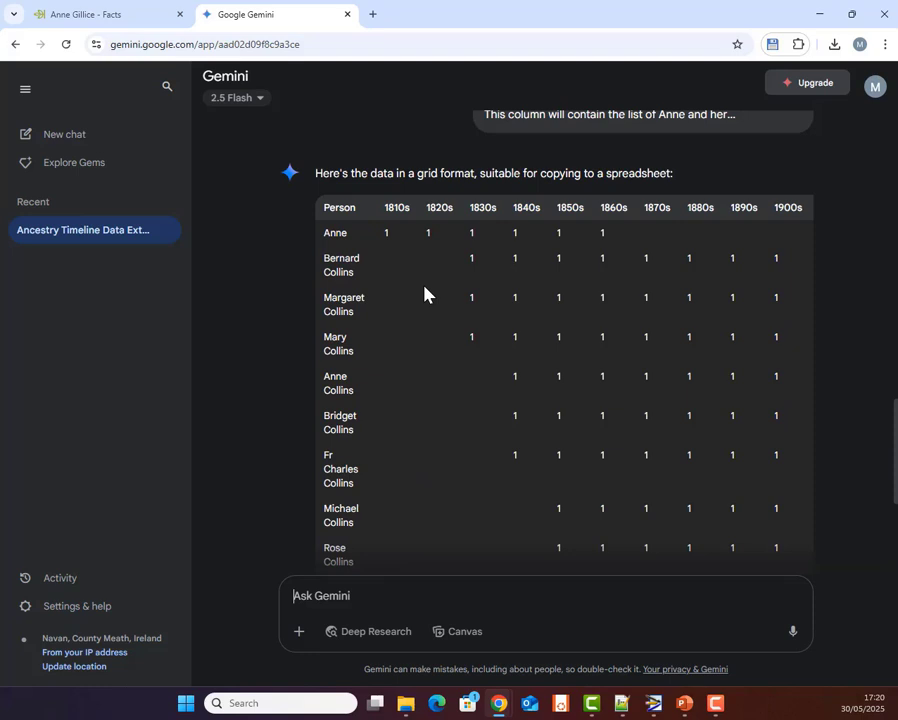
- Switch to the Ancestry facts page and compare the ancestor's and children's birth years with the decades marked in the Gemini grid
{"action": "left_click", "coordinate": [540, 286]}
{"action": "key", "text": "ctrl+shift+Tab"}
{"action": "scroll", "coordinate": [286, 402], "scroll_direction": "down", "scroll_amount": 5}
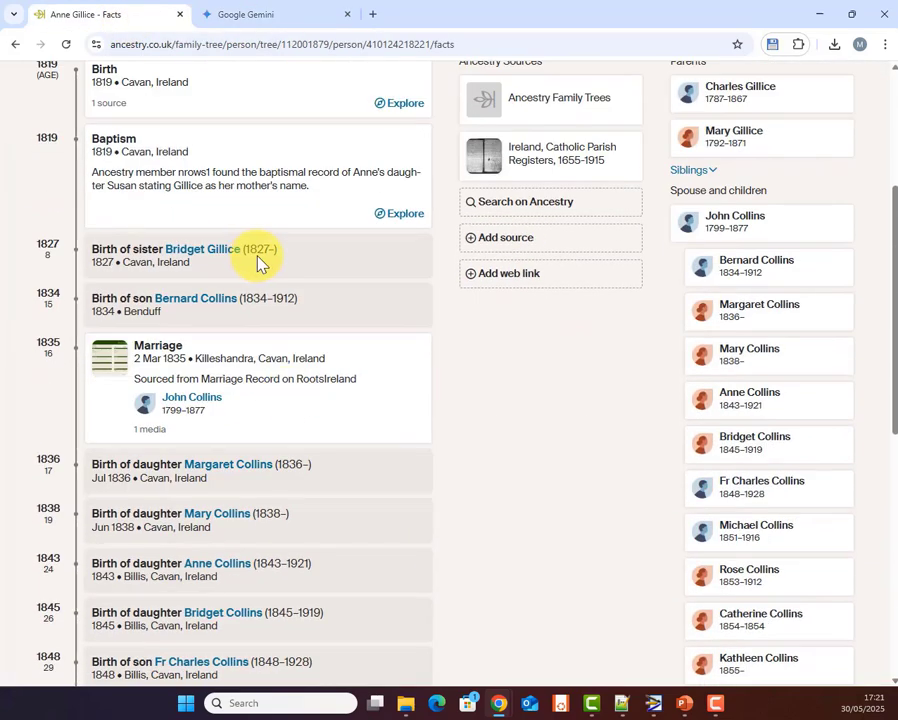
{"action": "scroll", "coordinate": [250, 258], "scroll_direction": "down", "scroll_amount": 1}
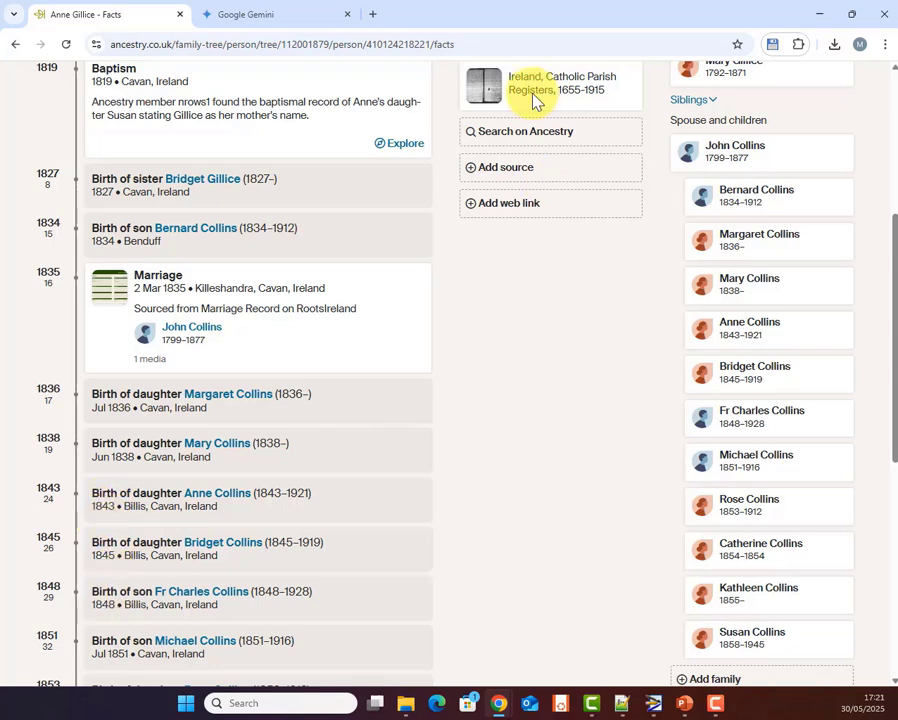
{"action": "left_click", "coordinate": [305, 20]}
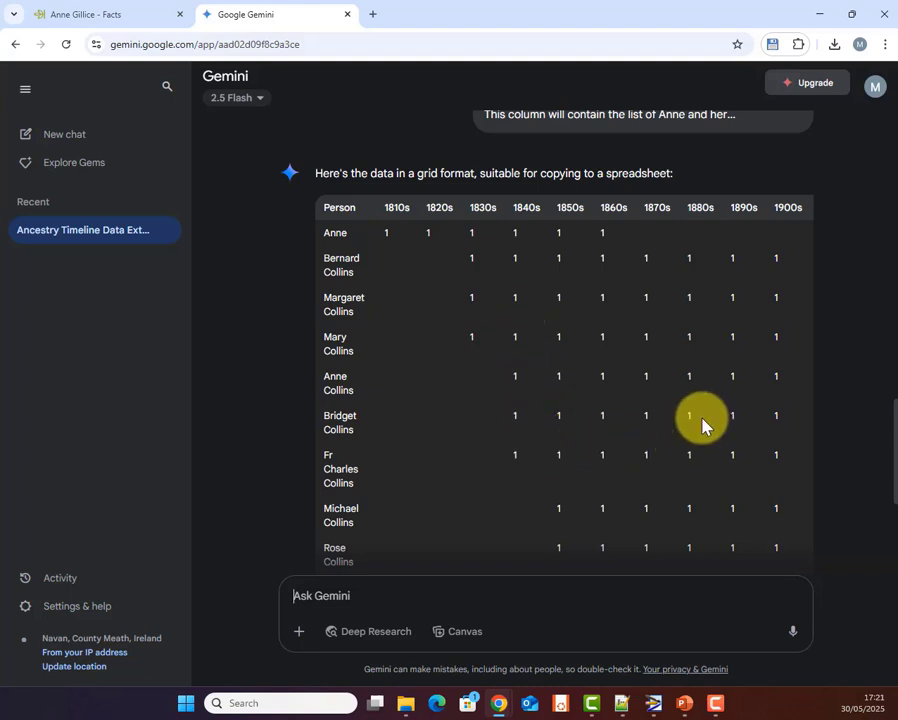
{"action": "scroll", "coordinate": [703, 425], "scroll_direction": "down", "scroll_amount": 2}
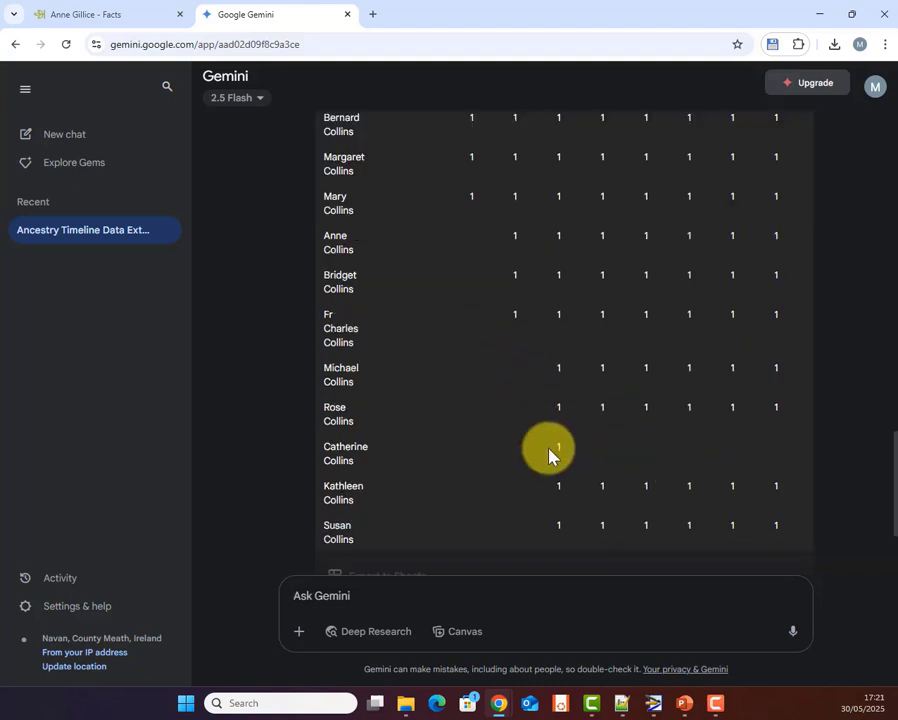
{"action": "scroll", "coordinate": [552, 451], "scroll_direction": "up", "scroll_amount": 1}
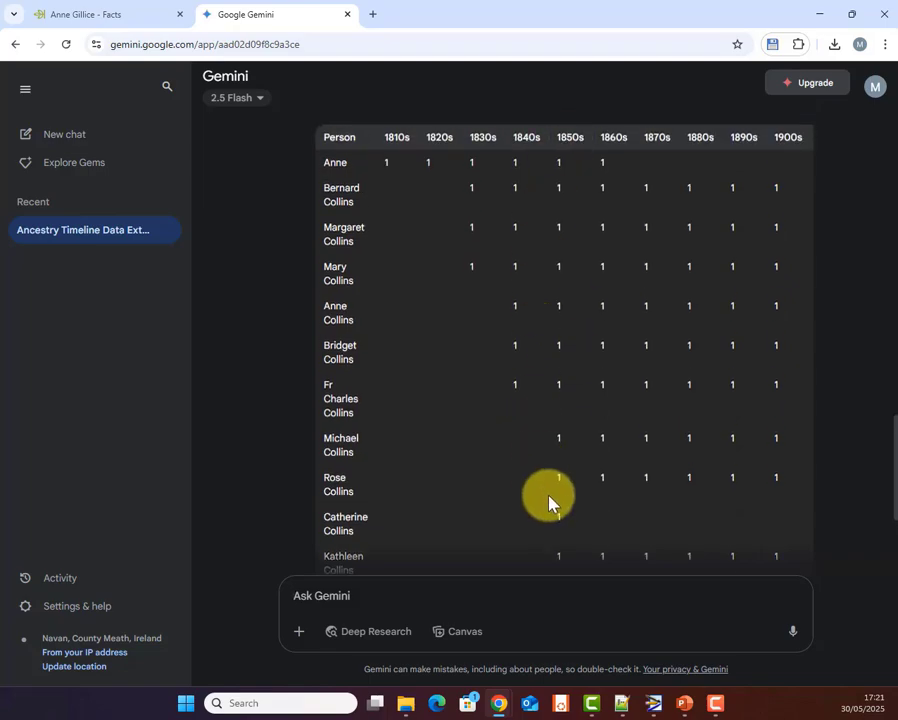
{"action": "scroll", "coordinate": [552, 500], "scroll_direction": "down", "scroll_amount": 2}
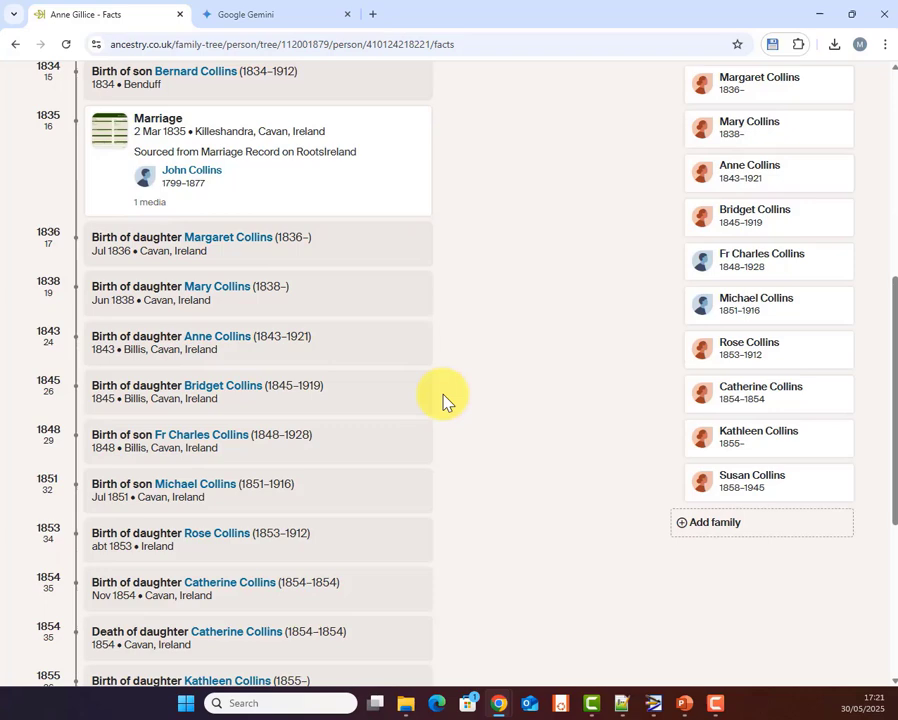
- Check which children lack a death year on the Ancestry timeline and inspect their rows in the Gemini grid against the prompt's instructions
{"action": "scroll", "coordinate": [445, 400], "scroll_direction": "down", "scroll_amount": 1}
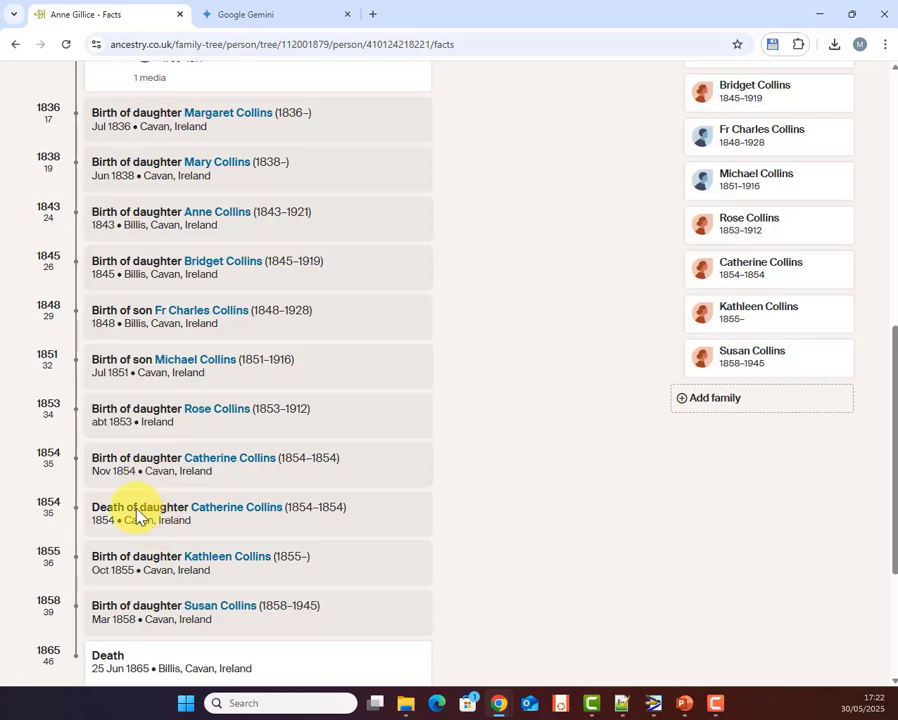
{"action": "scroll", "coordinate": [305, 507], "scroll_direction": "down", "scroll_amount": 1}
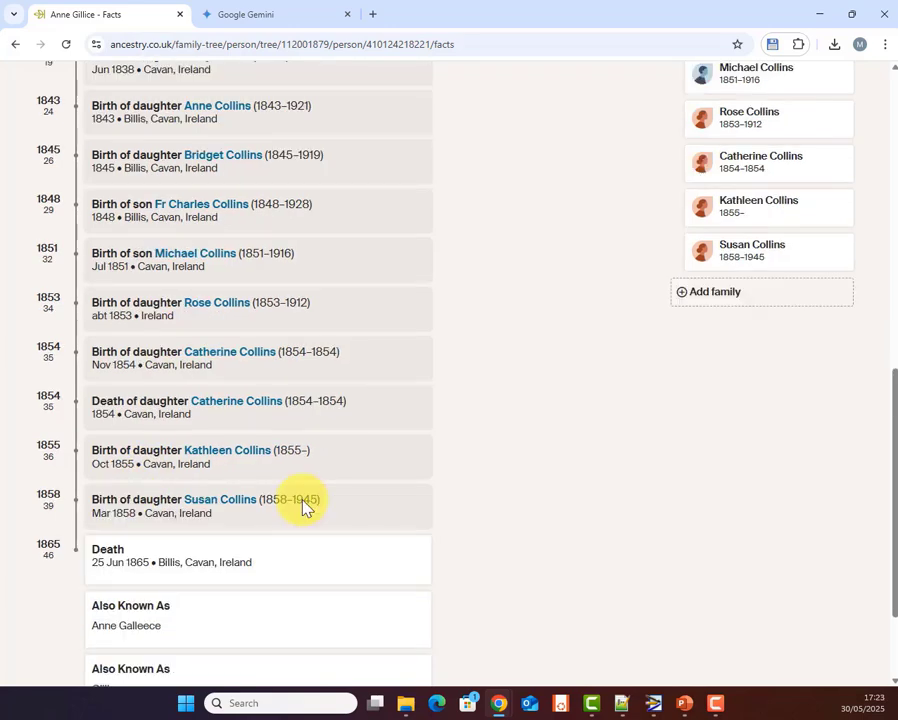
{"action": "scroll", "coordinate": [398, 388], "scroll_direction": "up", "scroll_amount": 1}
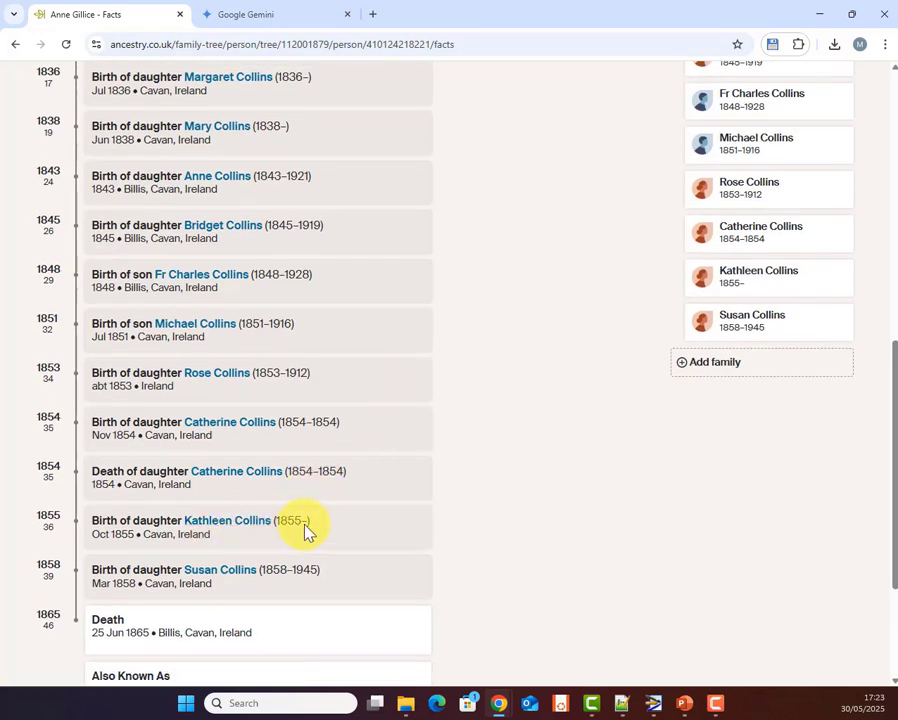
{"action": "scroll", "coordinate": [222, 288], "scroll_direction": "up", "scroll_amount": 2}
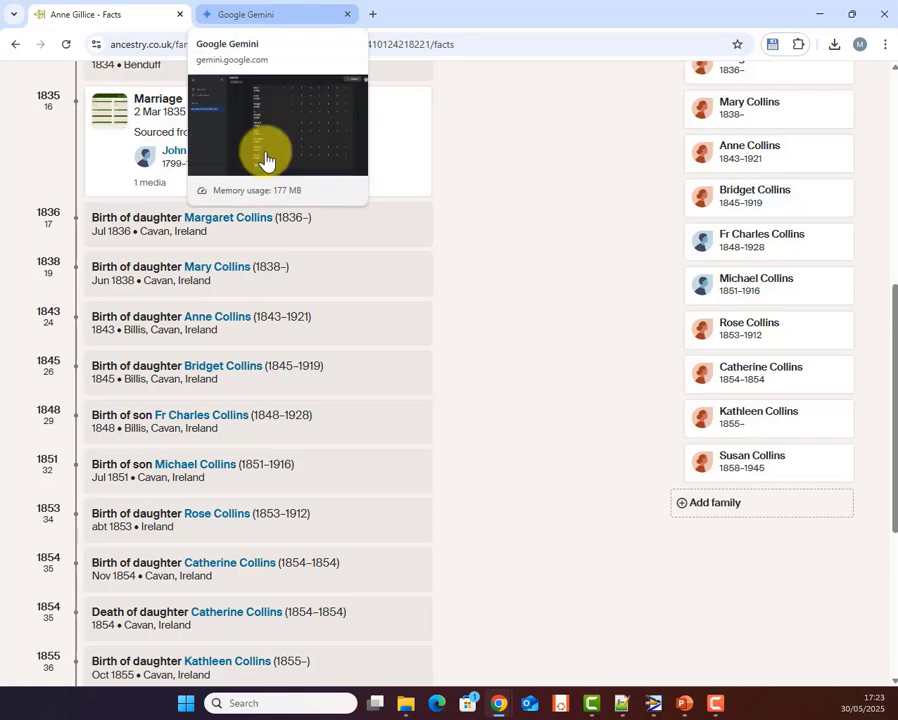
{"action": "left_click", "coordinate": [270, 22]}
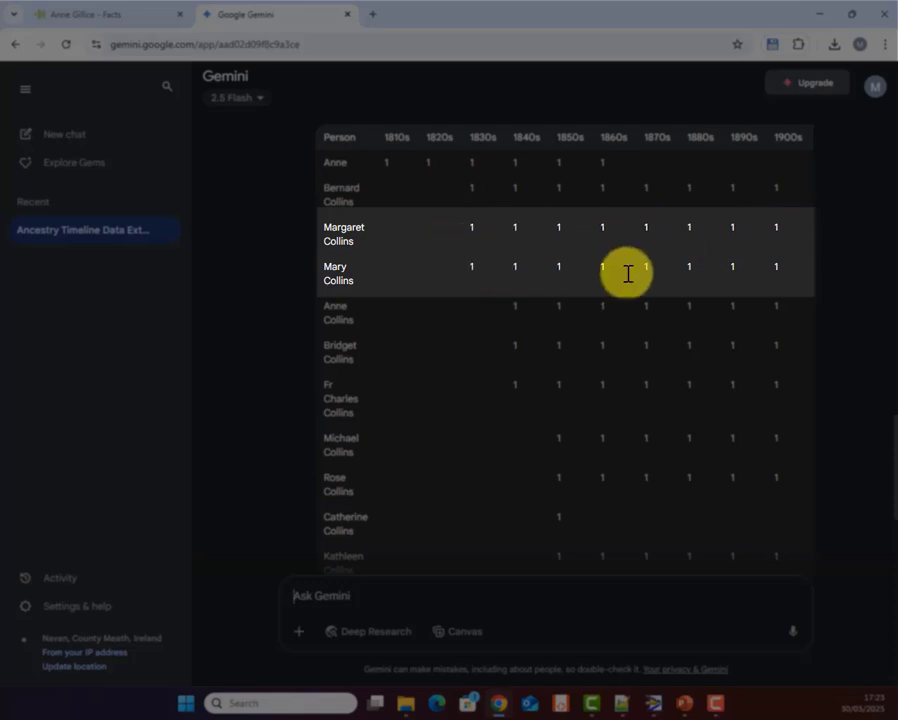
{"action": "scroll", "coordinate": [772, 414], "scroll_direction": "down", "scroll_amount": 3}
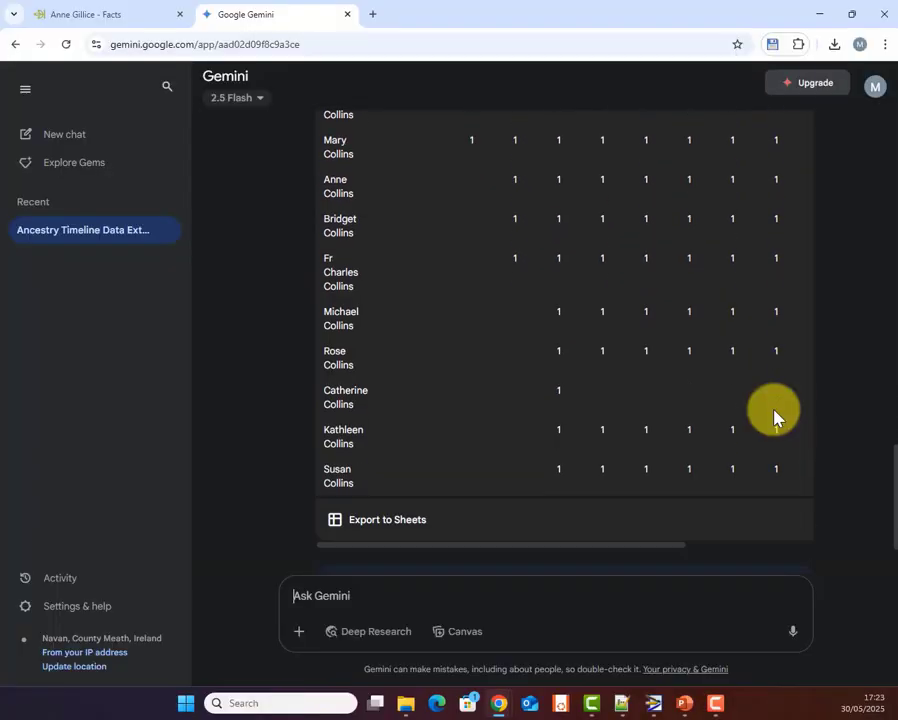
{"action": "left_click_drag", "start_coordinate": [562, 534], "coordinate": [810, 543]}
{"action": "scroll", "coordinate": [612, 268], "scroll_direction": "up", "scroll_amount": 2}
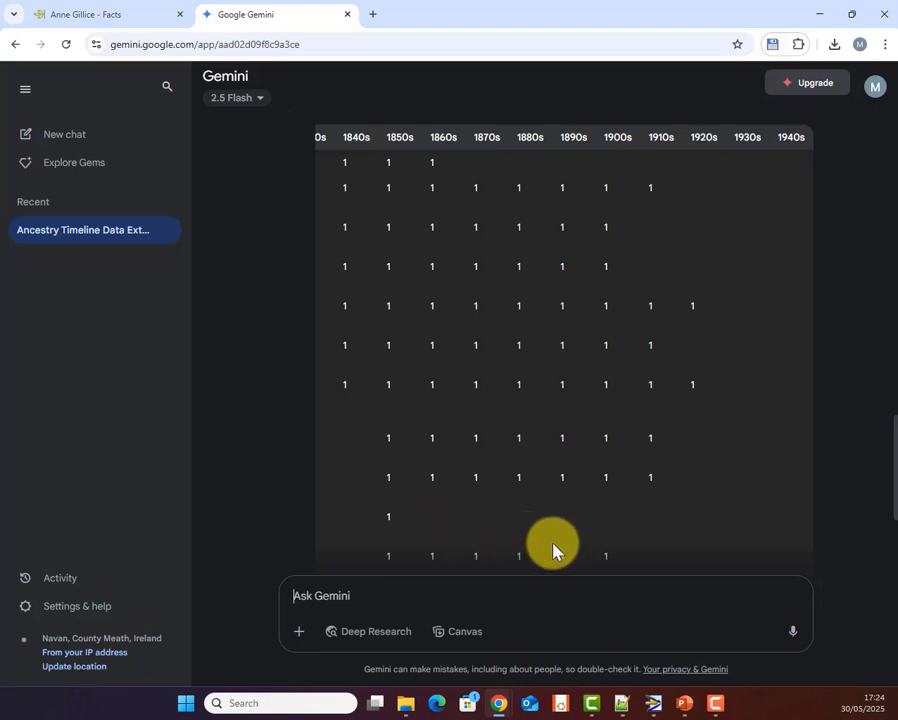
{"action": "scroll", "coordinate": [555, 548], "scroll_direction": "up", "scroll_amount": 2}
- Submit a correction that people without a death date are marked incorrectly and should have a 1 only in their birth decade, with no subsequent marks
{"action": "left_click", "coordinate": [464, 596]}
{"action": "type", "text": "You ha"}
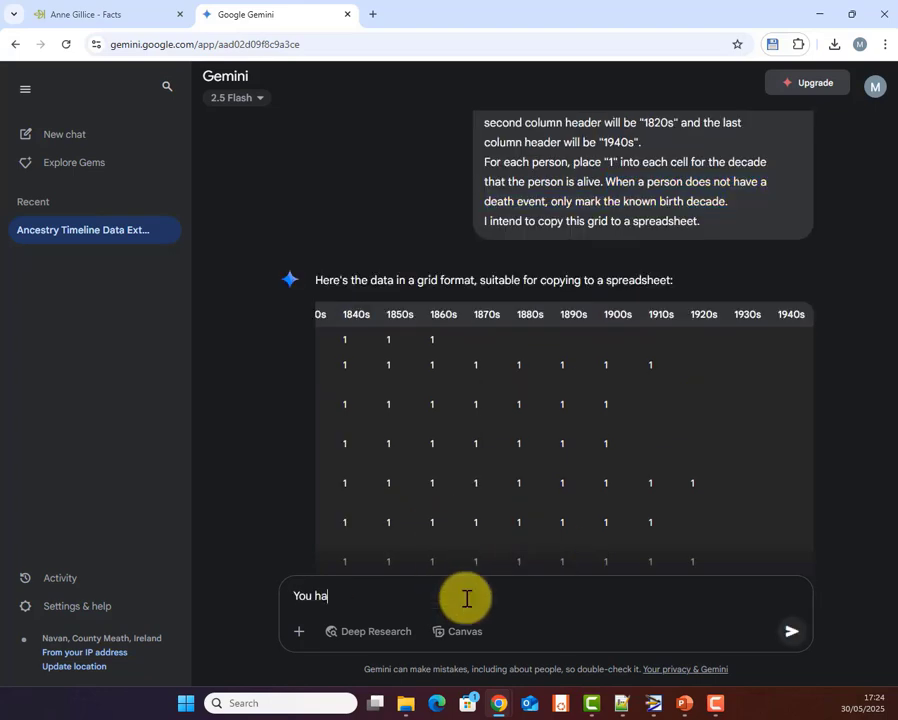
{"action": "type", "text": "ve entered a 1 in decades for peop"}
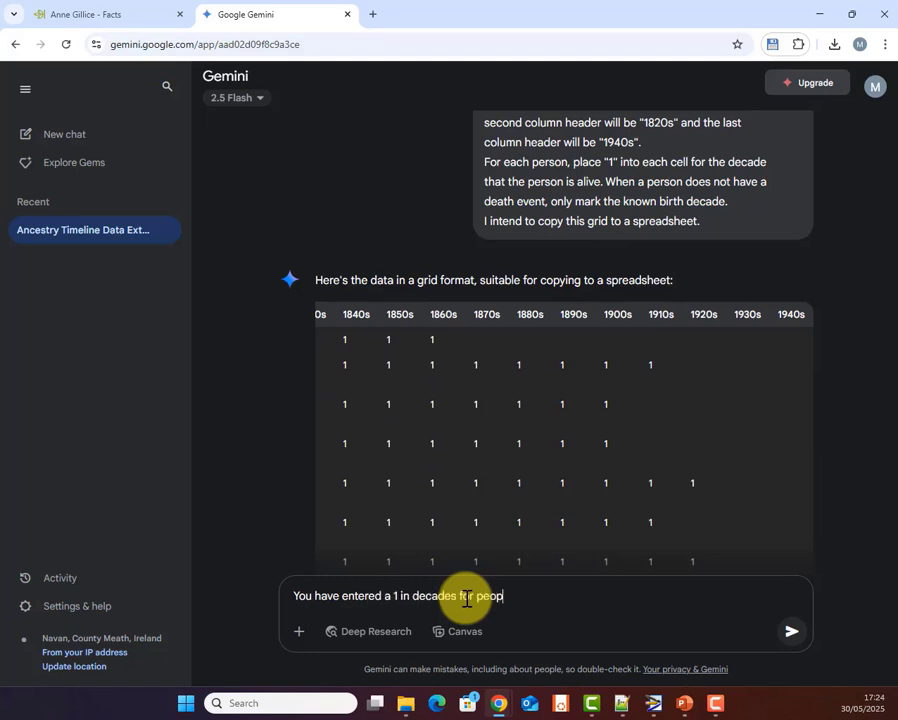
{"action": "type", "text": "le where I don't ha"}
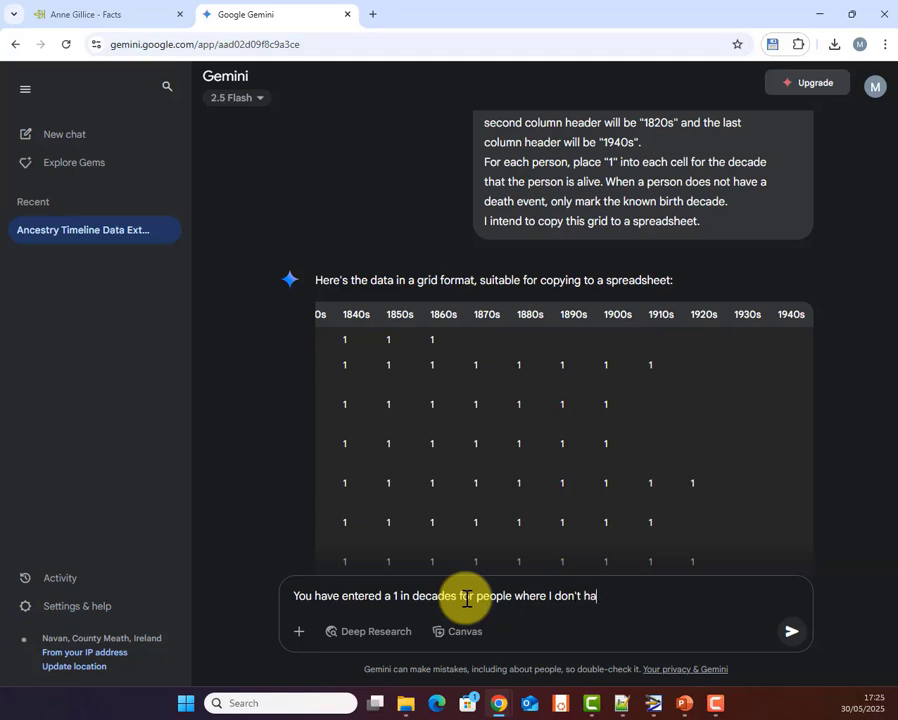
{"action": "type", "text": "ve a death date"}
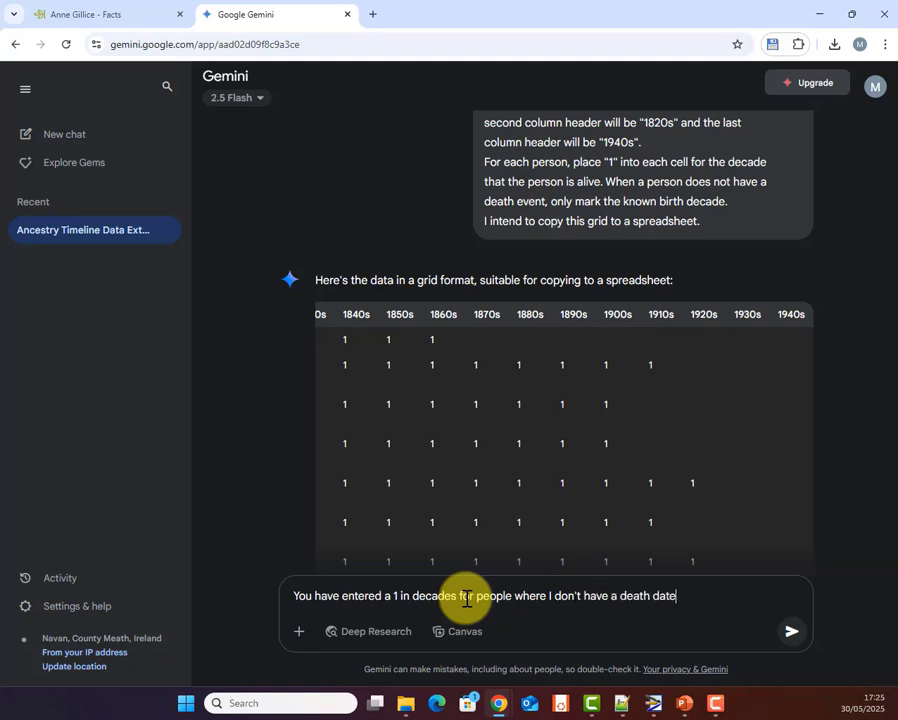
{"action": "type", "text": ". That is not correct. I onl"}
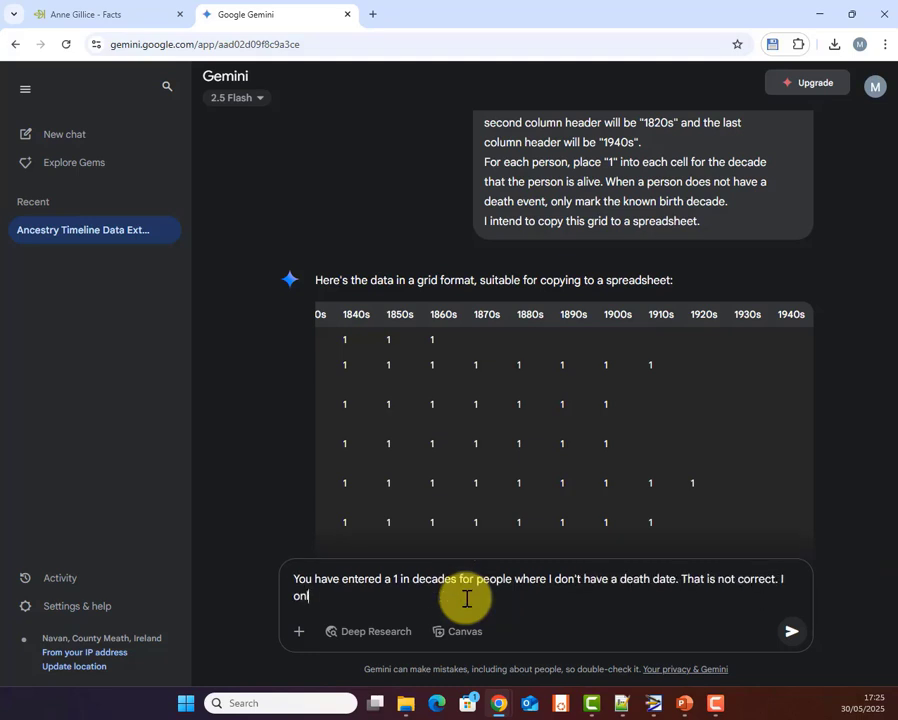
{"action": "type", "text": "y want a 1 in their birth d"}
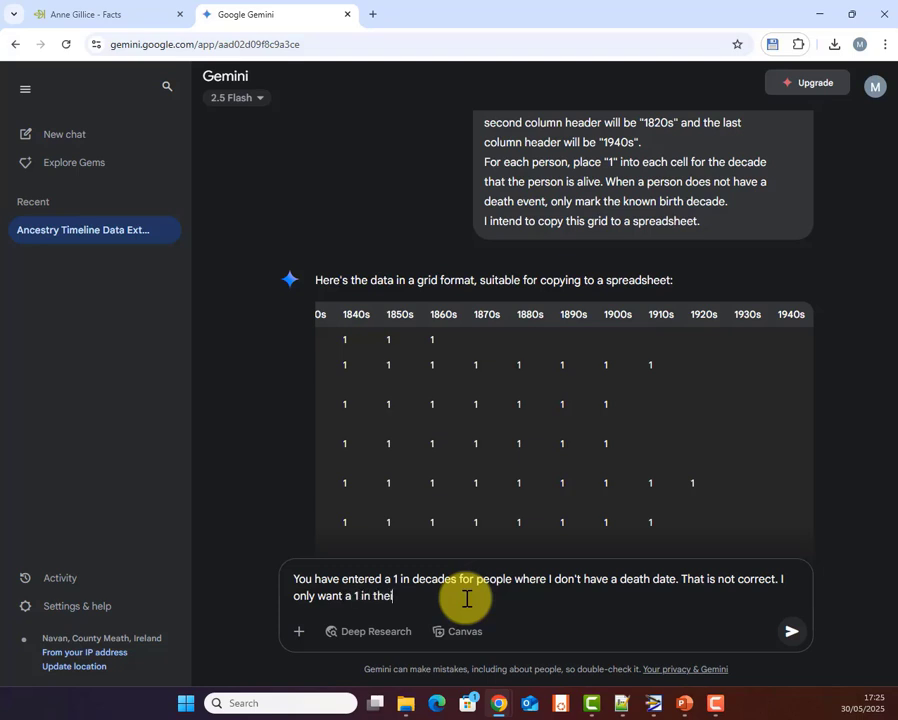
{"action": "type", "text": "ecade and"}
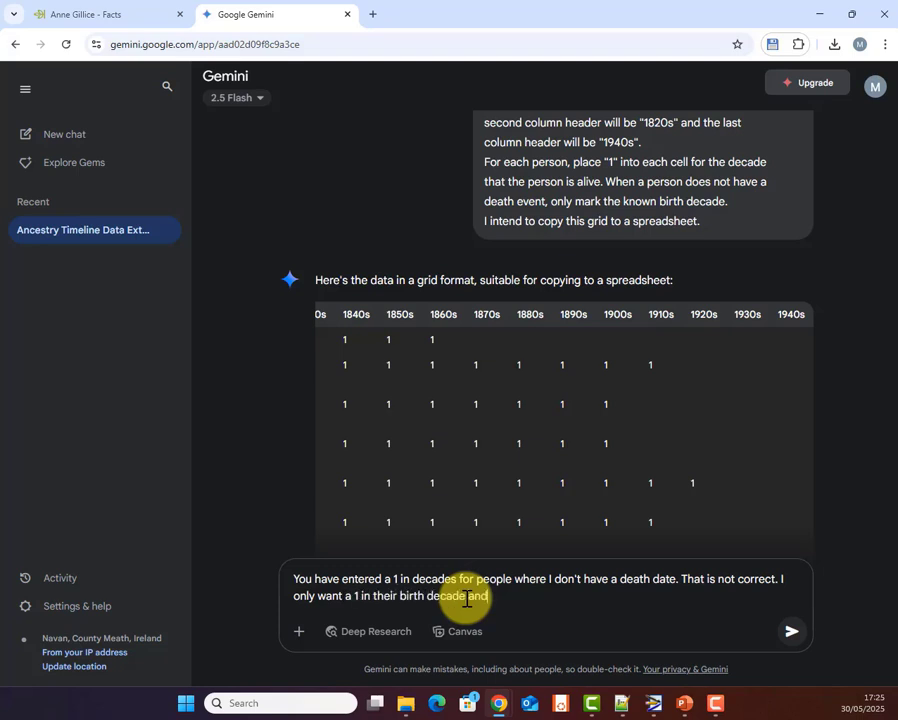
{"action": "type", "text": " they should not h"}
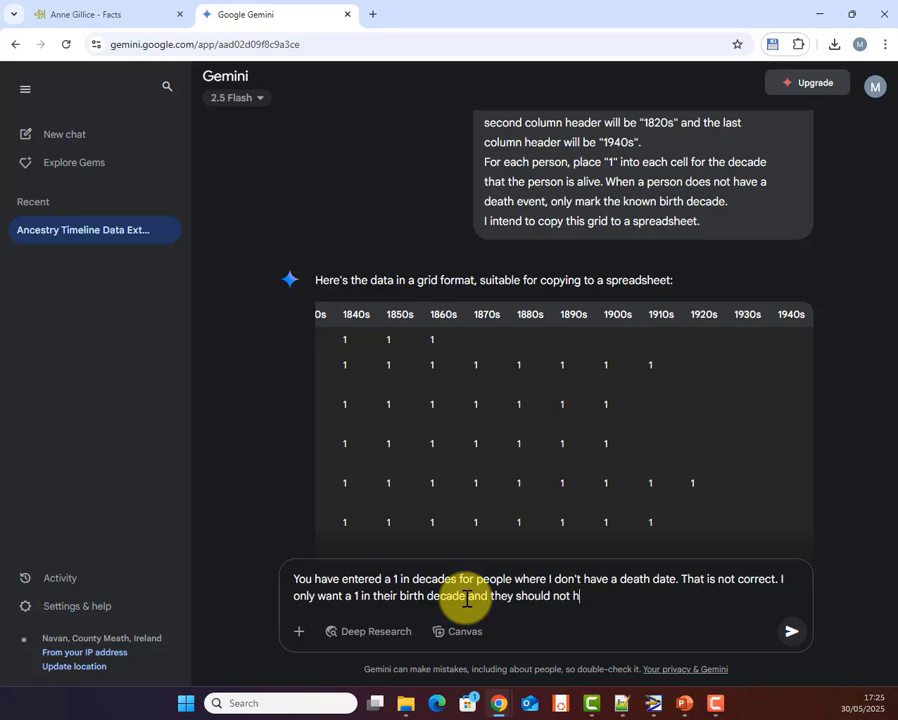
{"action": "type", "text": "ave subsequent marks."}
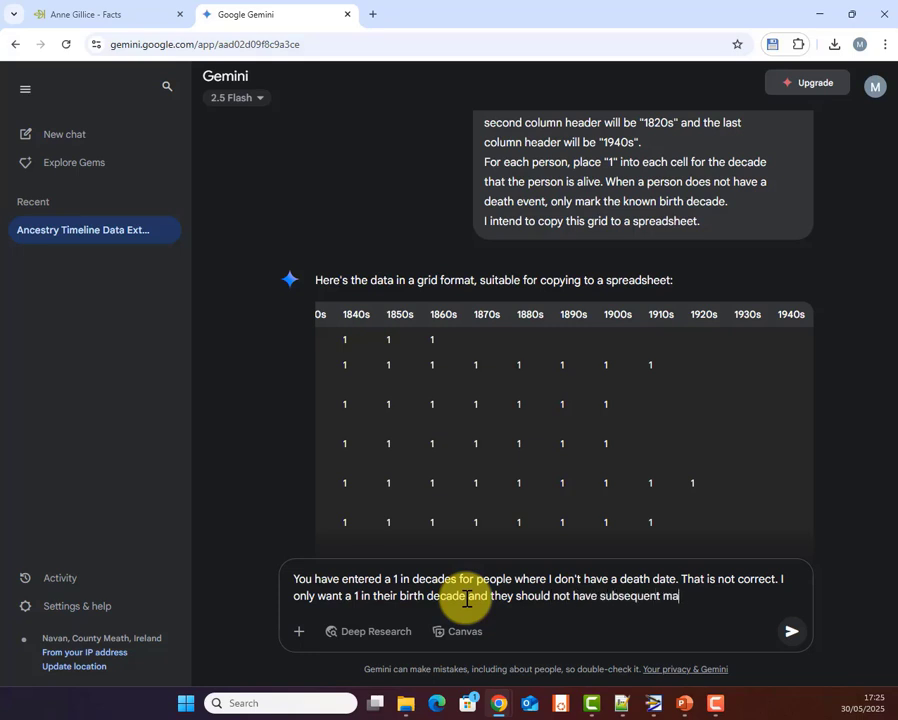
{"action": "left_click", "coordinate": [792, 638]}
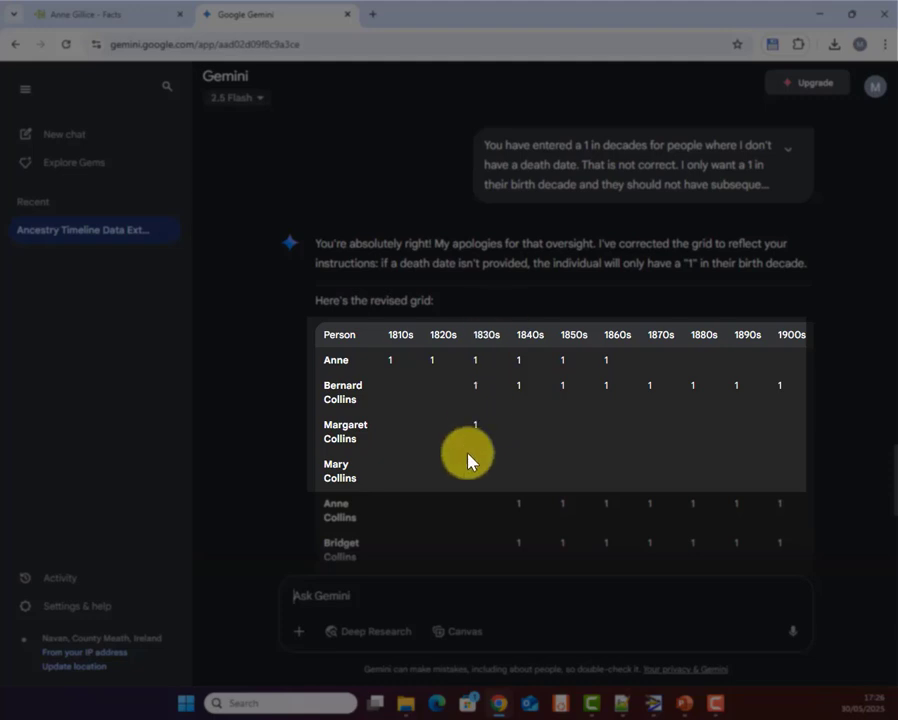
- Examine the revised grid for every person across all decade columns, including the rows of children without a death date
{"action": "scroll", "coordinate": [800, 445], "scroll_direction": "down", "scroll_amount": 2}
{"action": "scroll", "coordinate": [800, 445], "scroll_direction": "down", "scroll_amount": 4}
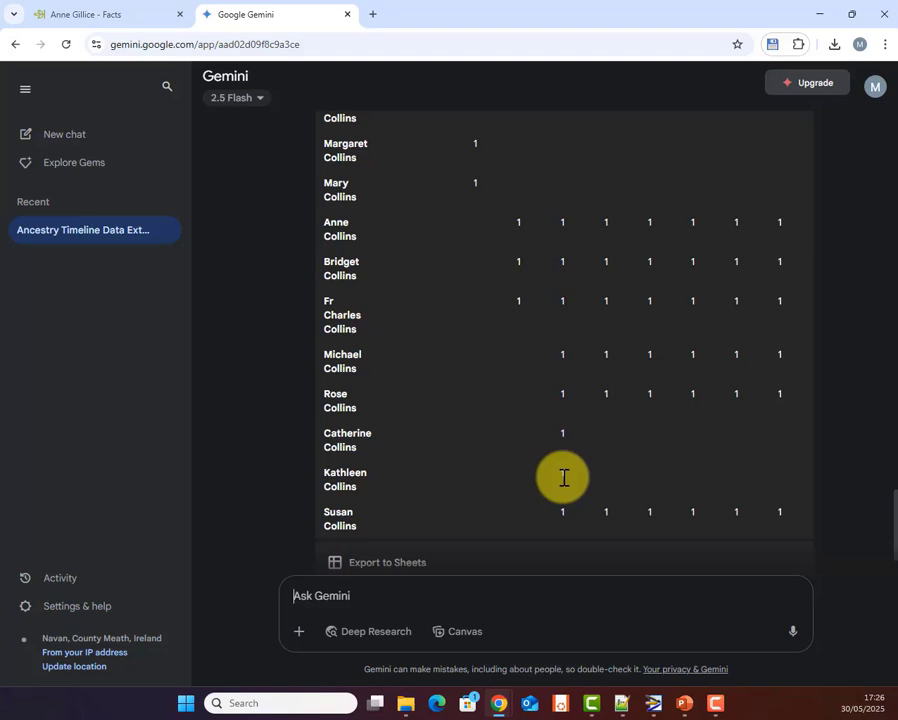
{"action": "scroll", "coordinate": [752, 548], "scroll_direction": "right", "scroll_amount": 5}
{"action": "scroll", "coordinate": [814, 534], "scroll_direction": "down", "scroll_amount": 1}
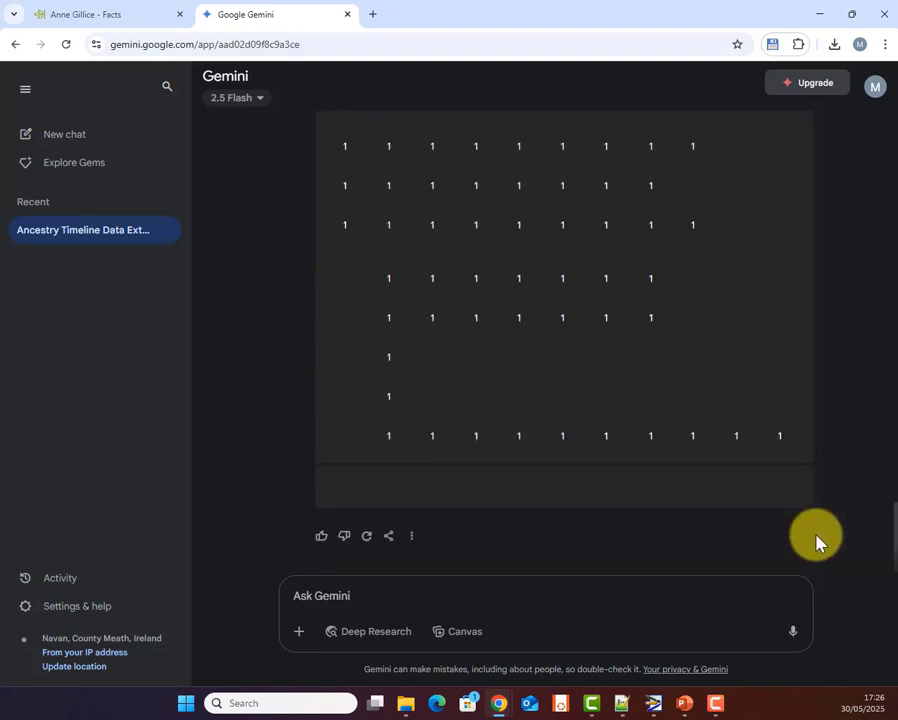
{"action": "left_click_drag", "start_coordinate": [754, 508], "coordinate": [576, 510]}
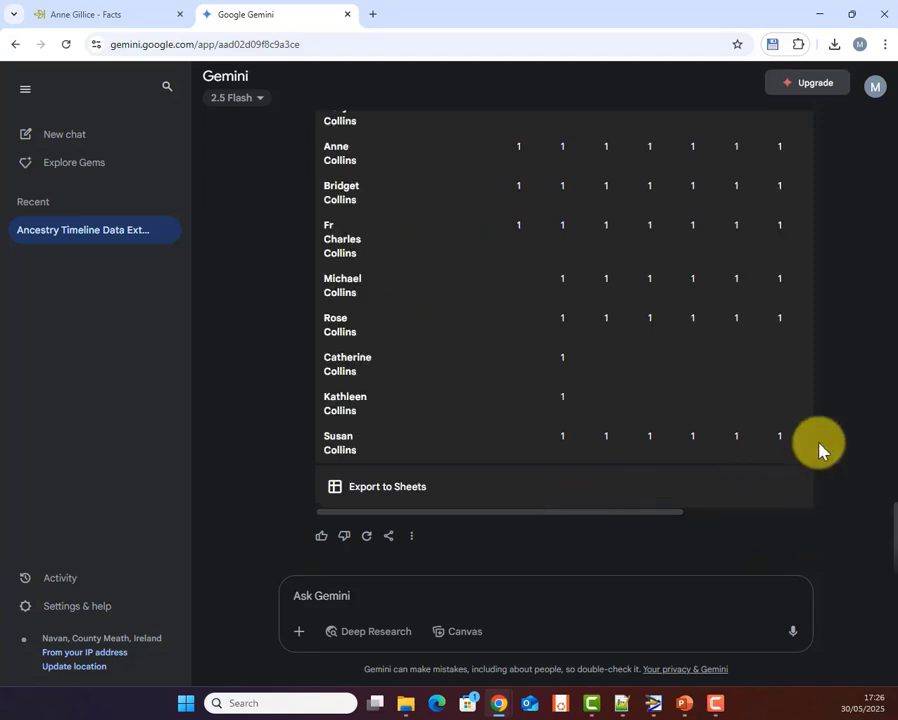
{"action": "scroll", "coordinate": [836, 425], "scroll_direction": "up", "scroll_amount": 2}
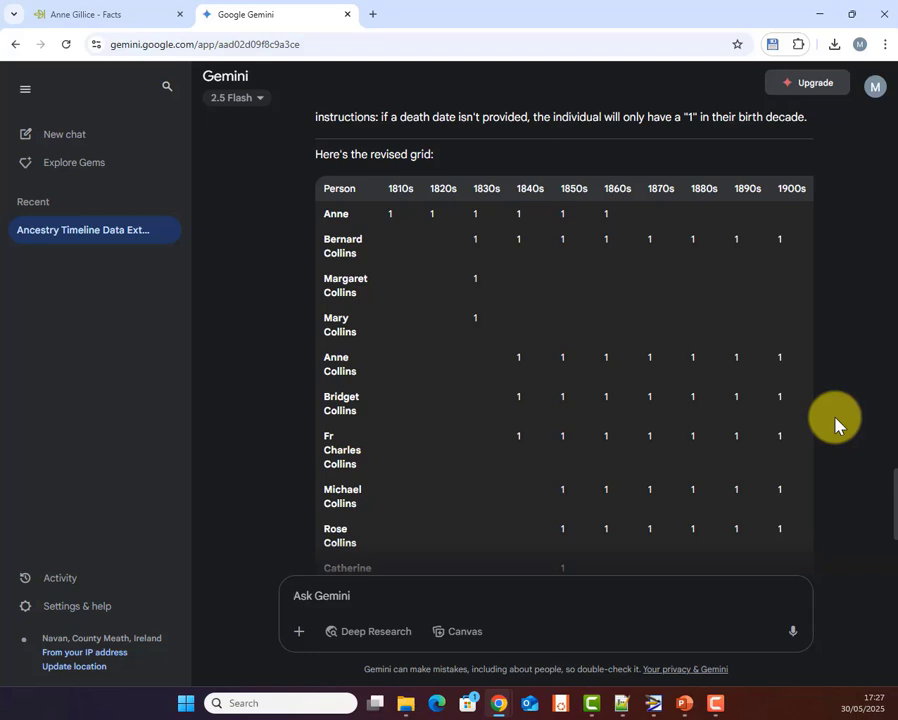
- Submit the follow-up prompt "Please double-check that the display is correct."
{"action": "type", "text": "Please double-che"}
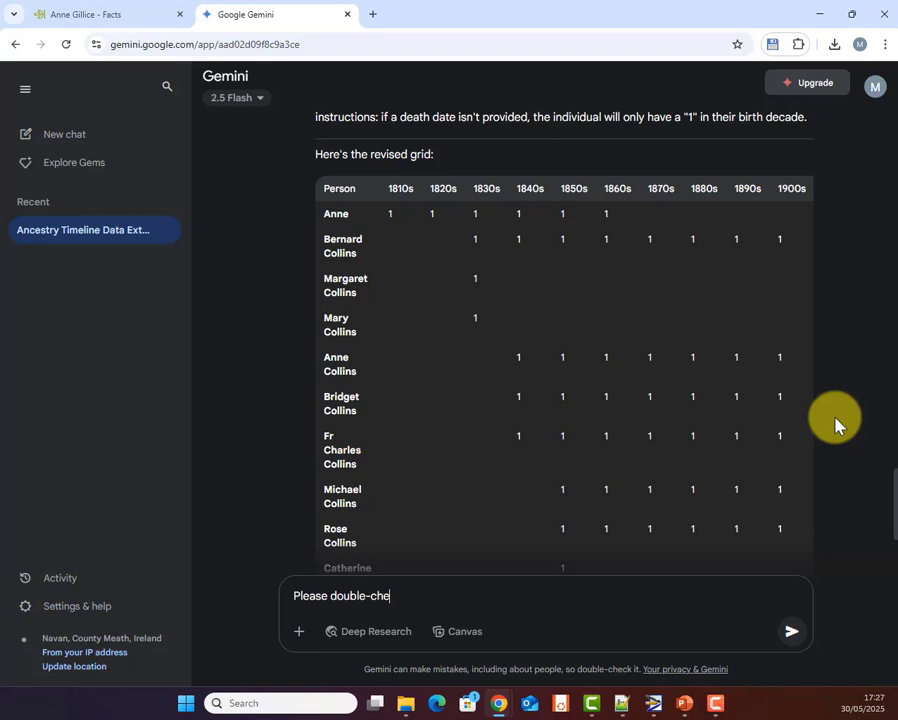
{"action": "type", "text": "ck that the disp"}
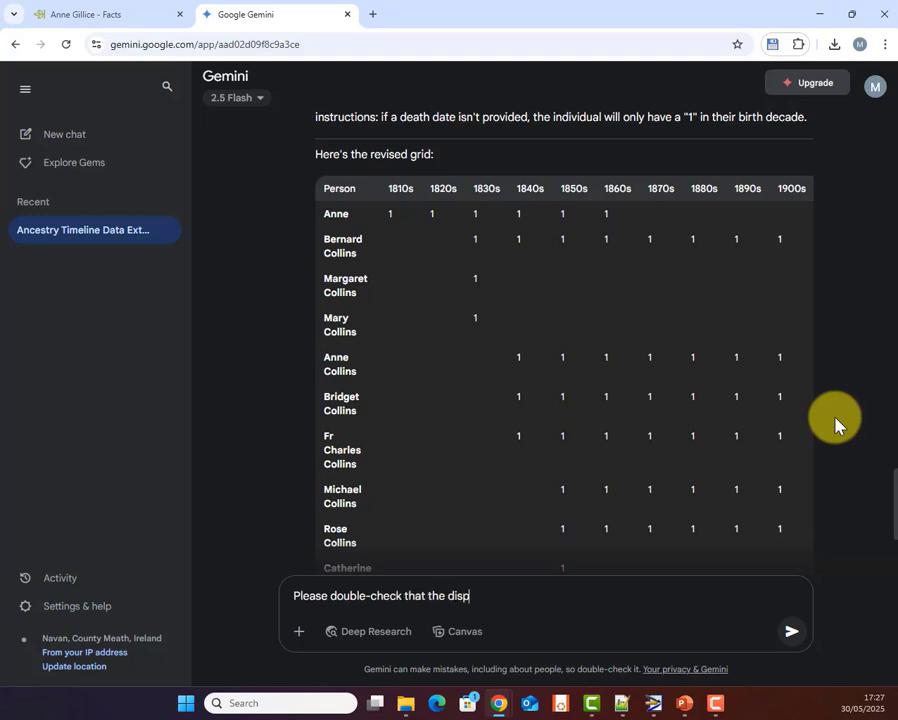
{"action": "type", "text": "lay is correct"}
{"action": "key", "text": "Return"}
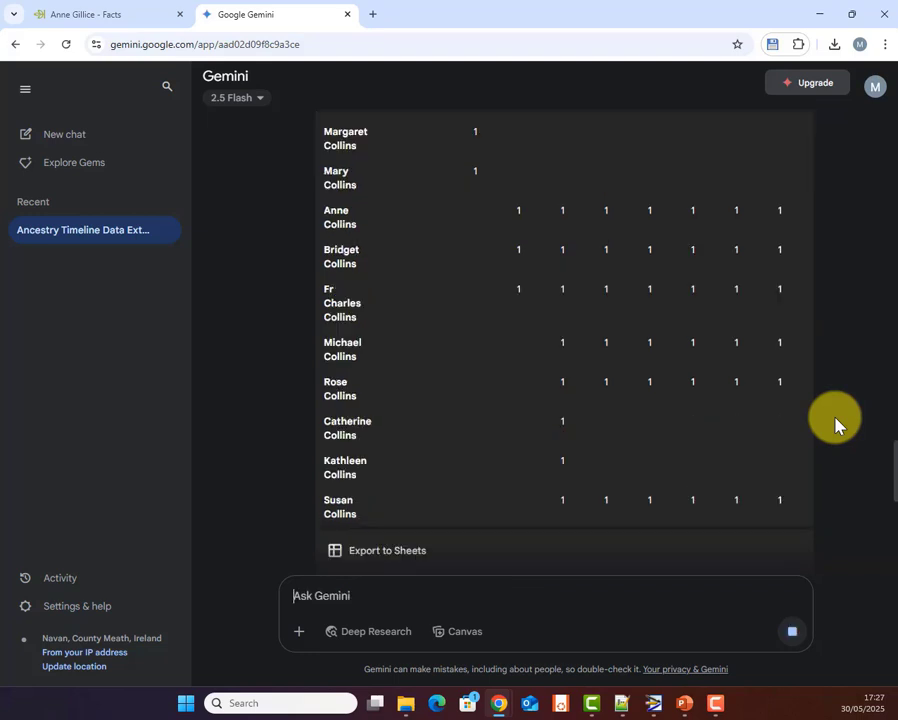
- Expand the reasoning behind the double-check answer, read it through, and review the revised grid against it
{"action": "left_click", "coordinate": [395, 206]}
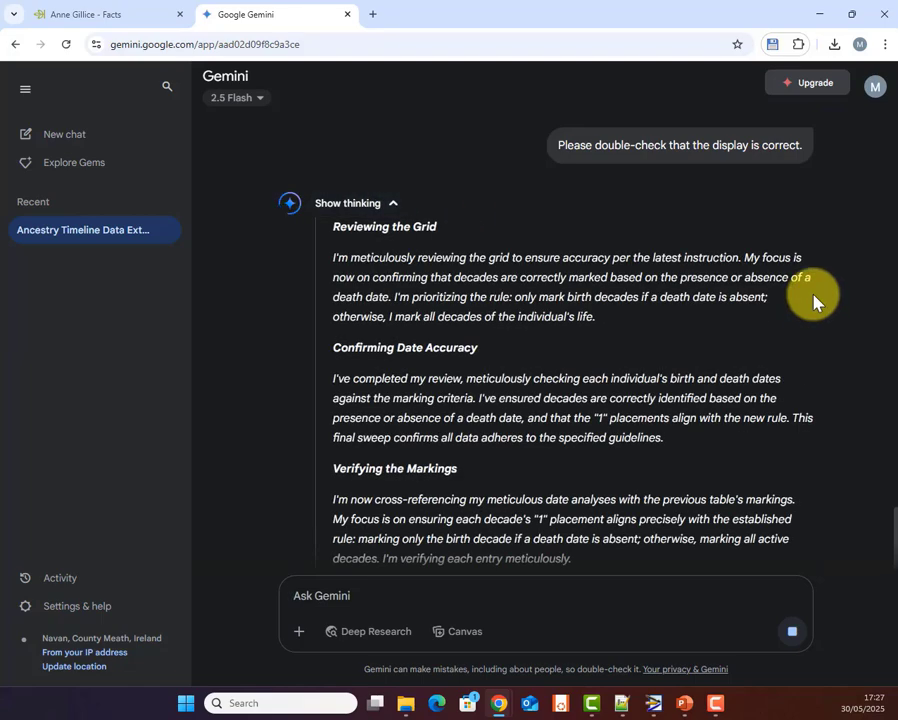
{"action": "scroll", "coordinate": [536, 462], "scroll_direction": "down", "scroll_amount": 3}
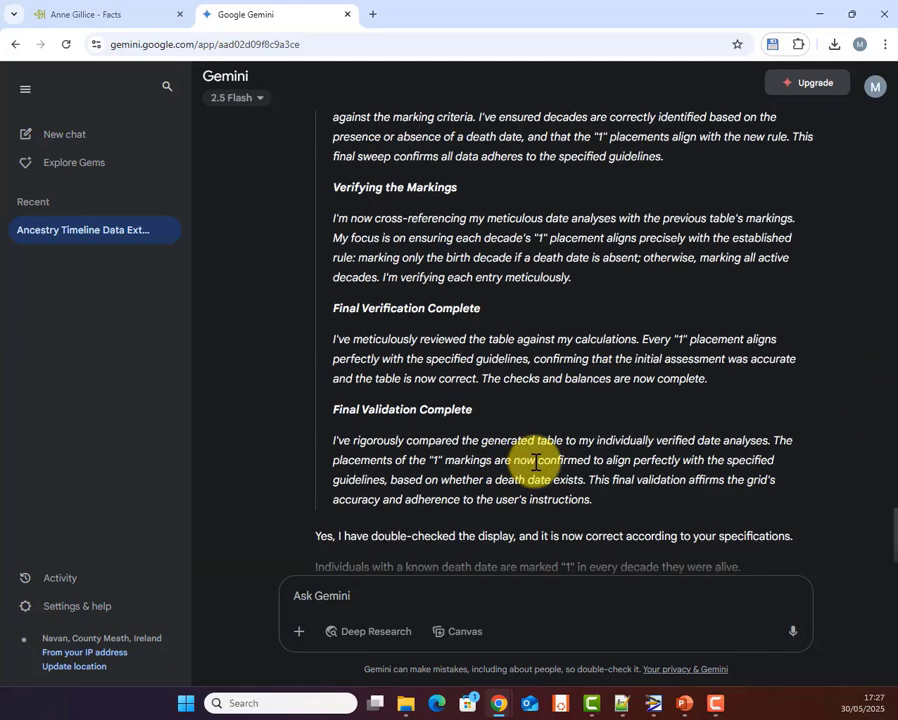
{"action": "scroll", "coordinate": [536, 462], "scroll_direction": "down", "scroll_amount": 2}
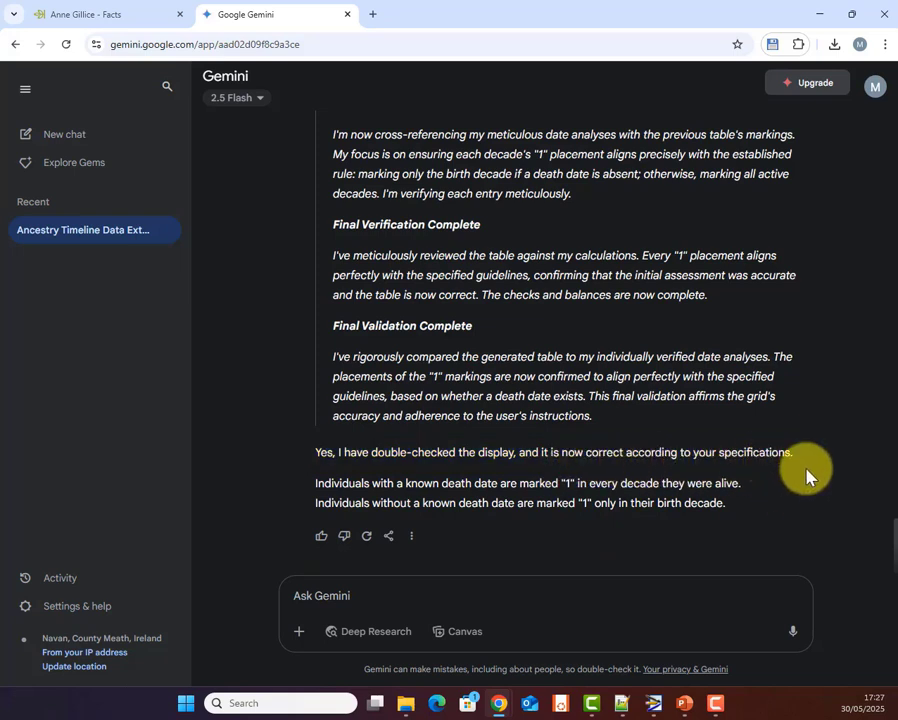
{"action": "scroll", "coordinate": [812, 470], "scroll_direction": "up", "scroll_amount": 3}
{"action": "scroll", "coordinate": [818, 472], "scroll_direction": "up", "scroll_amount": 5}
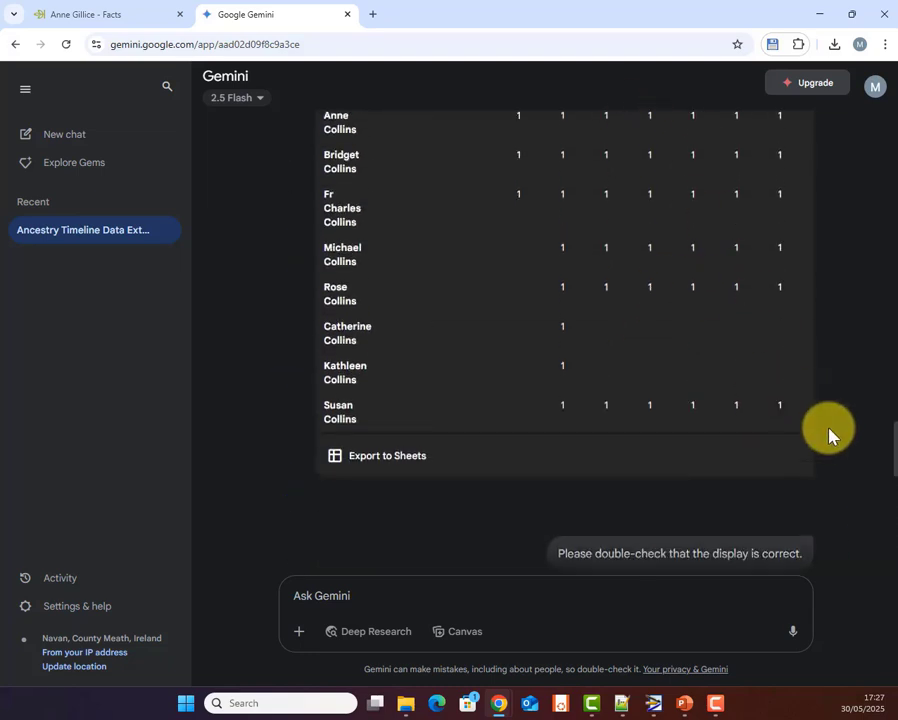
{"action": "scroll", "coordinate": [558, 443], "scroll_direction": "down", "scroll_amount": 2}
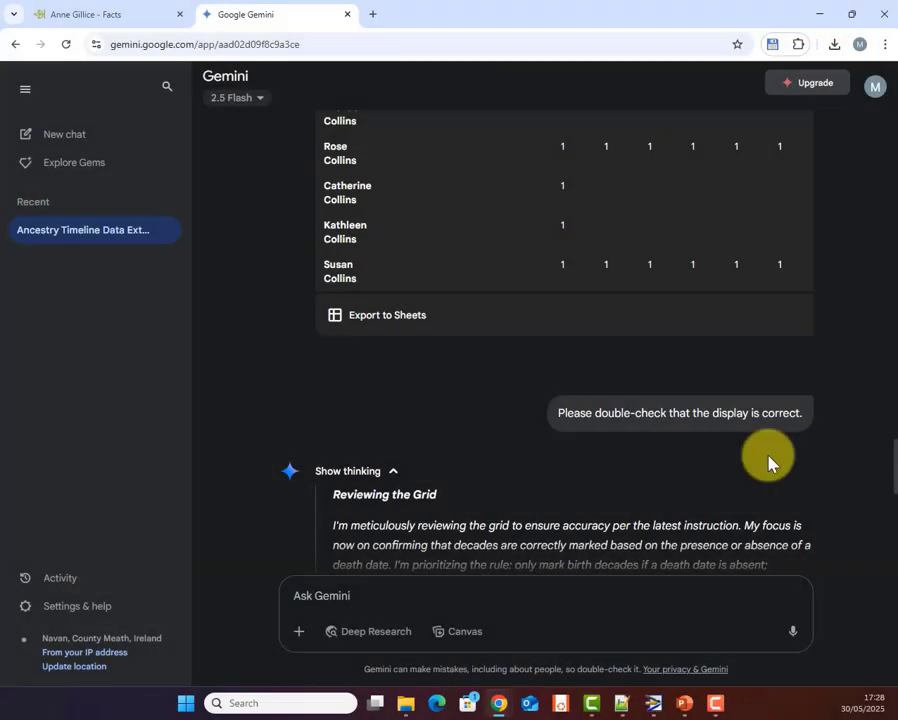
{"action": "scroll", "coordinate": [768, 462], "scroll_direction": "up", "scroll_amount": 4}
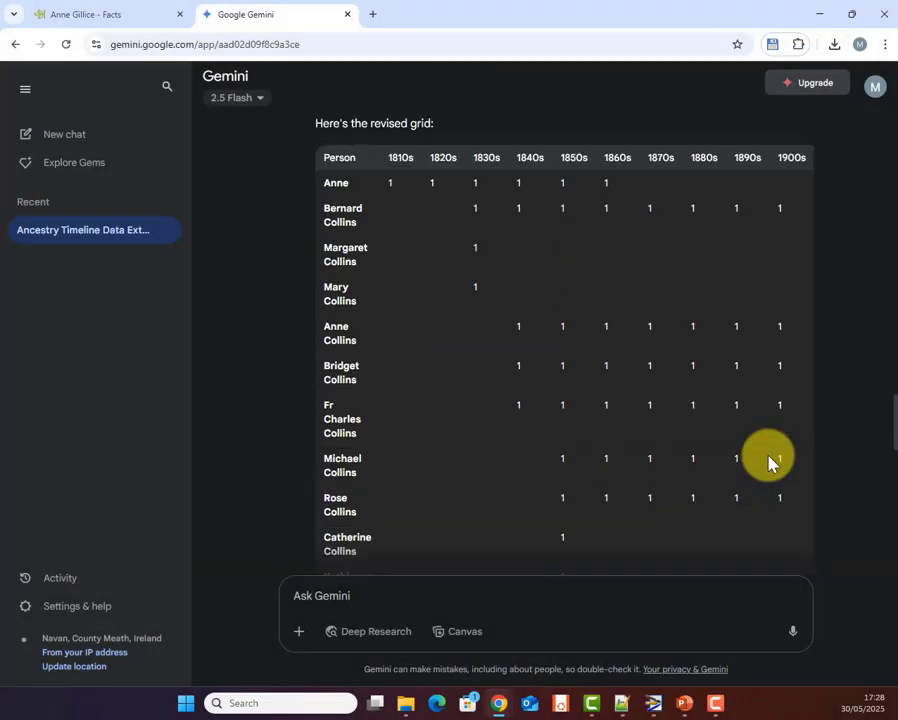
{"action": "scroll", "coordinate": [768, 462], "scroll_direction": "down", "scroll_amount": 1}
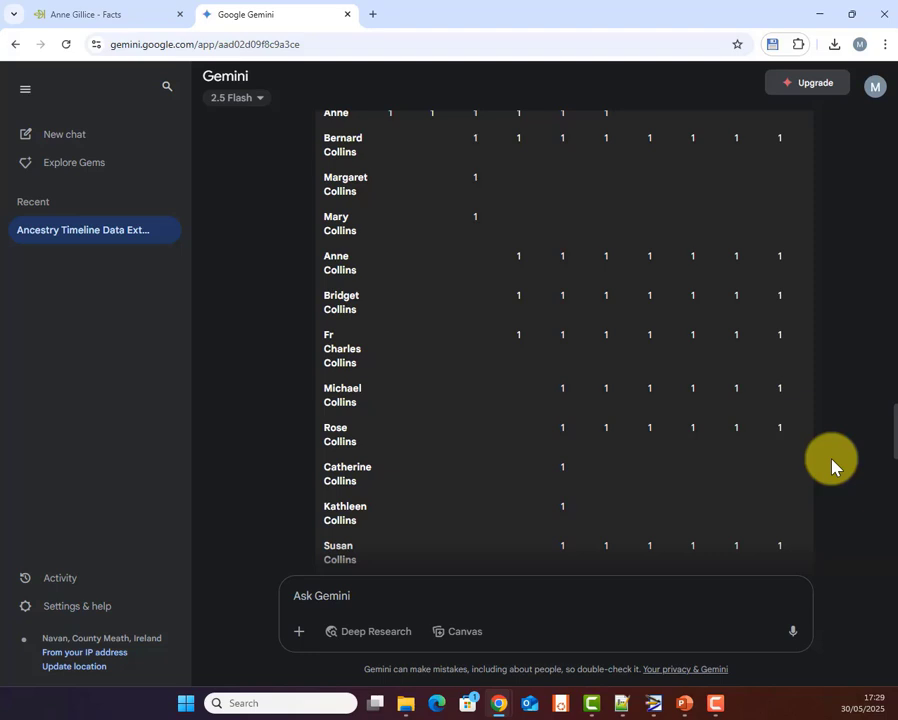
{"action": "scroll", "coordinate": [832, 465], "scroll_direction": "down", "scroll_amount": 1}
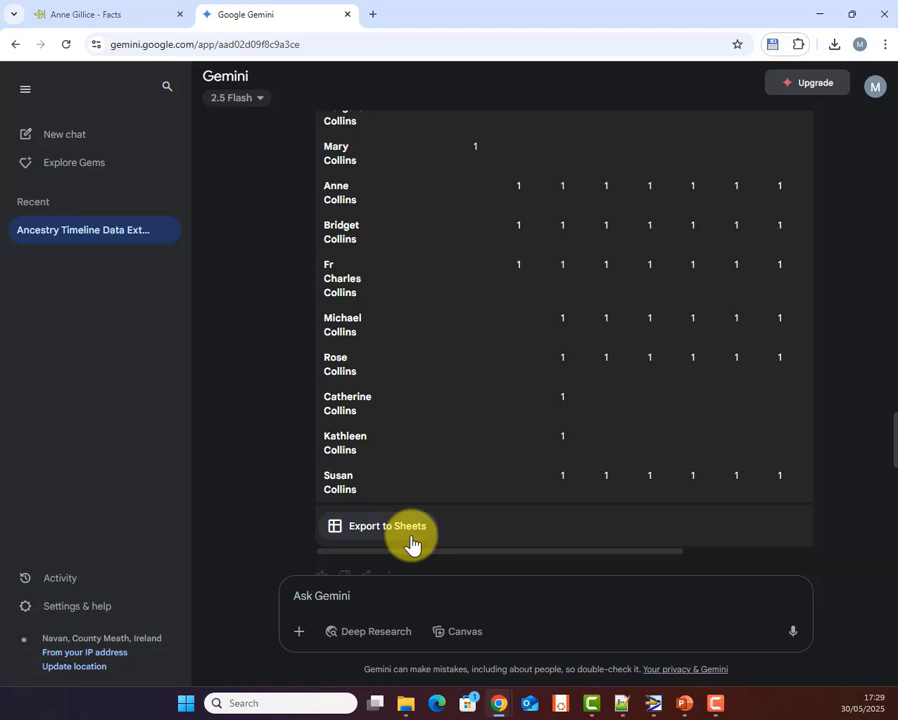
- Export the revised grid to Google Sheets and open the new spreadsheet
{"action": "scroll", "coordinate": [411, 537], "scroll_direction": "down", "scroll_amount": 3}
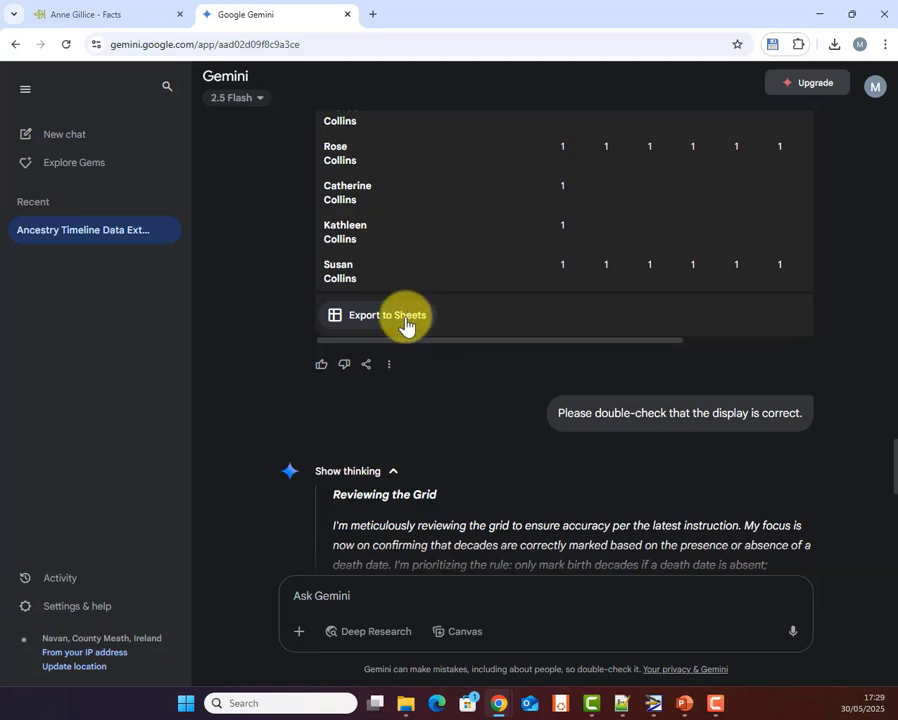
{"action": "left_click", "coordinate": [406, 326]}
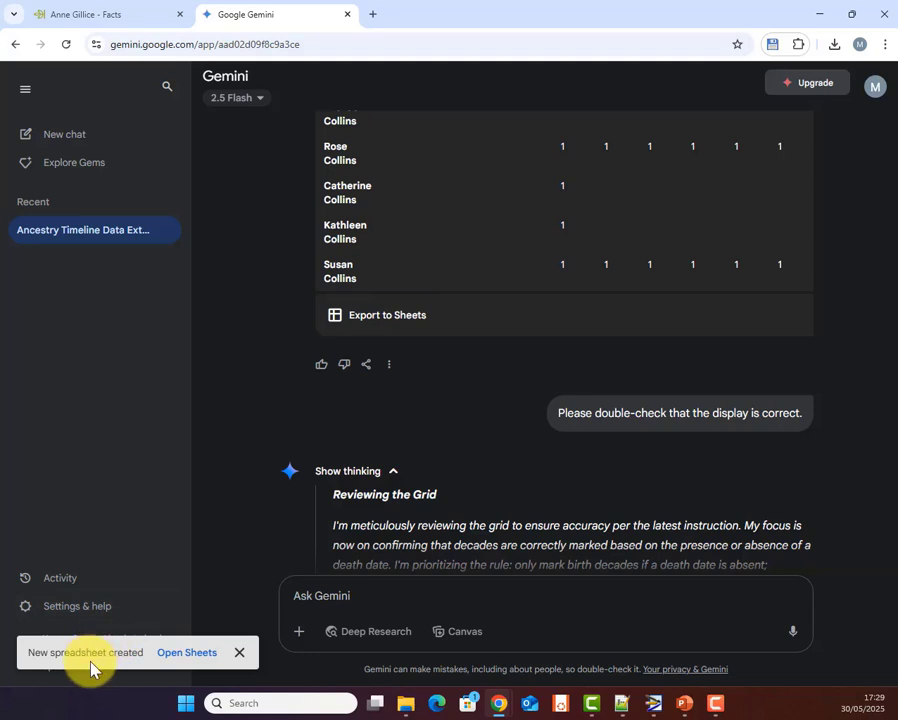
{"action": "left_click", "coordinate": [188, 654]}
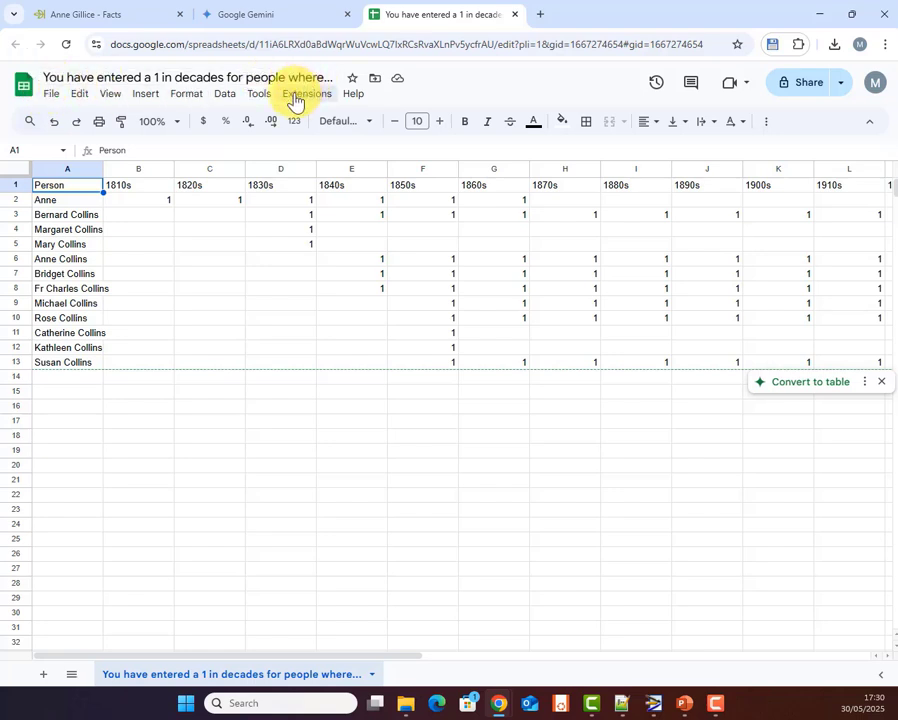
- Rename the spreadsheet with the ancestor's first name followed by "Horizontal Timeline"
{"action": "left_click", "coordinate": [47, 77]}
{"action": "type", "text": "Anne Horizon"}
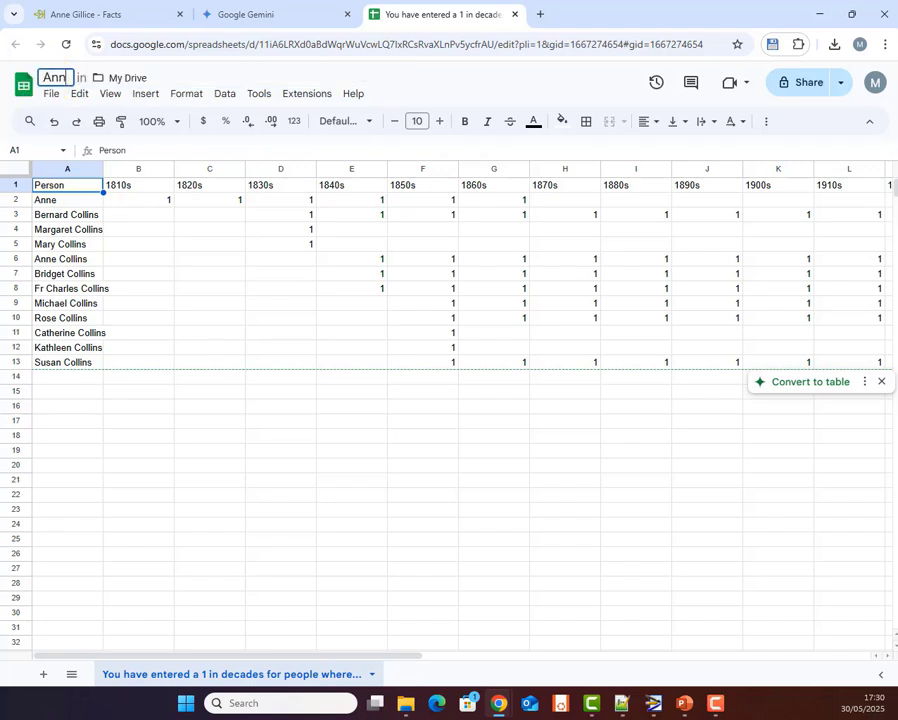
{"action": "type", "text": "tal Timeline"}
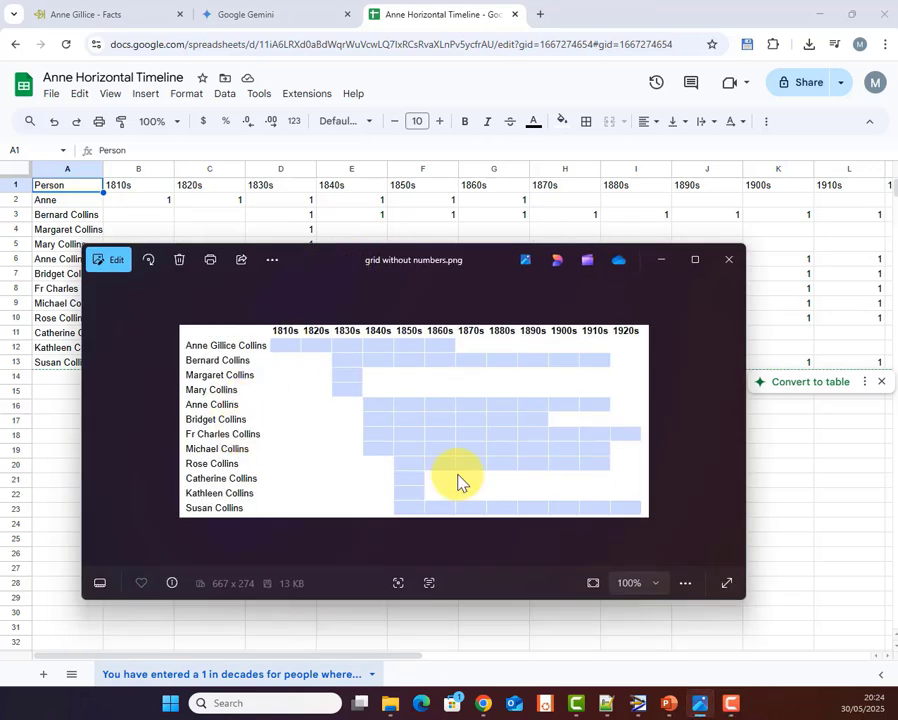
- Compare the exported sheet's names and decade cells with the shaded timeline in the image "grid without numbers.png", and return to cell A1
{"action": "left_click_drag", "start_coordinate": [320, 264], "coordinate": [405, 261]}
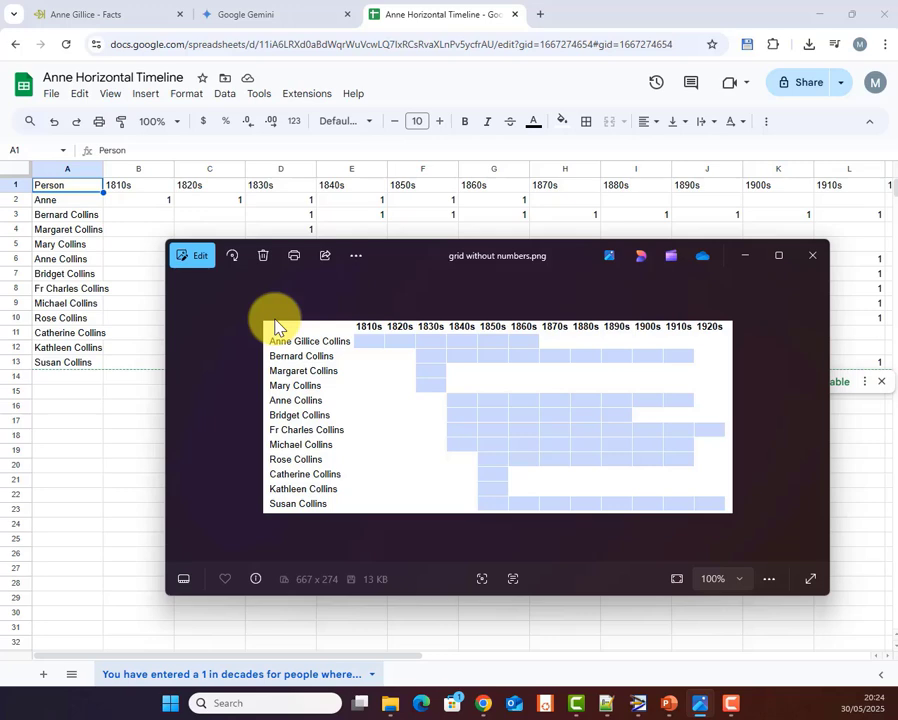
{"action": "left_click", "coordinate": [57, 210]}
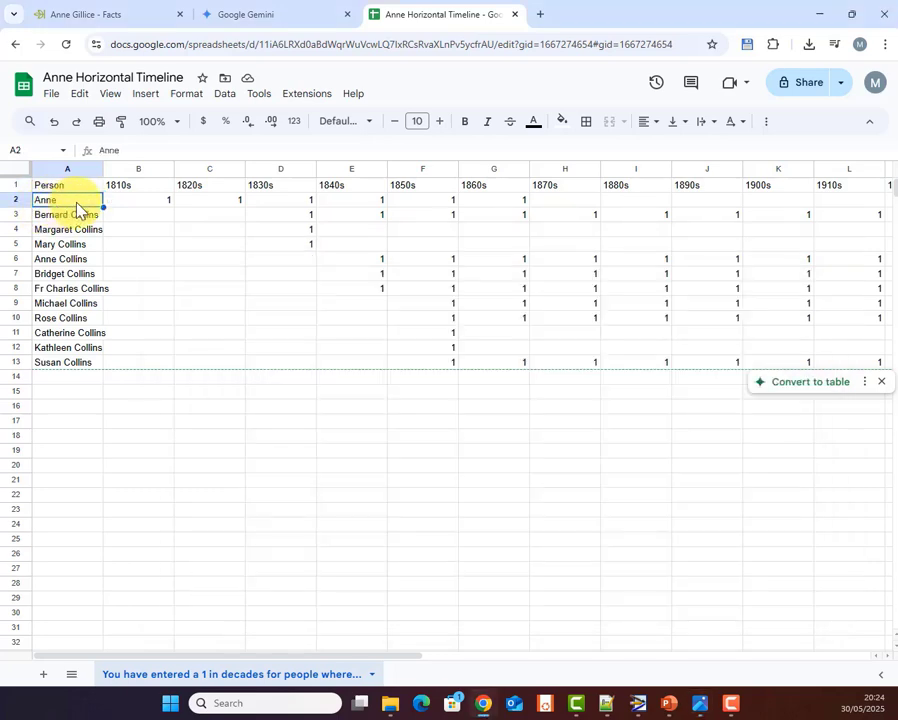
{"action": "left_click", "coordinate": [228, 330]}
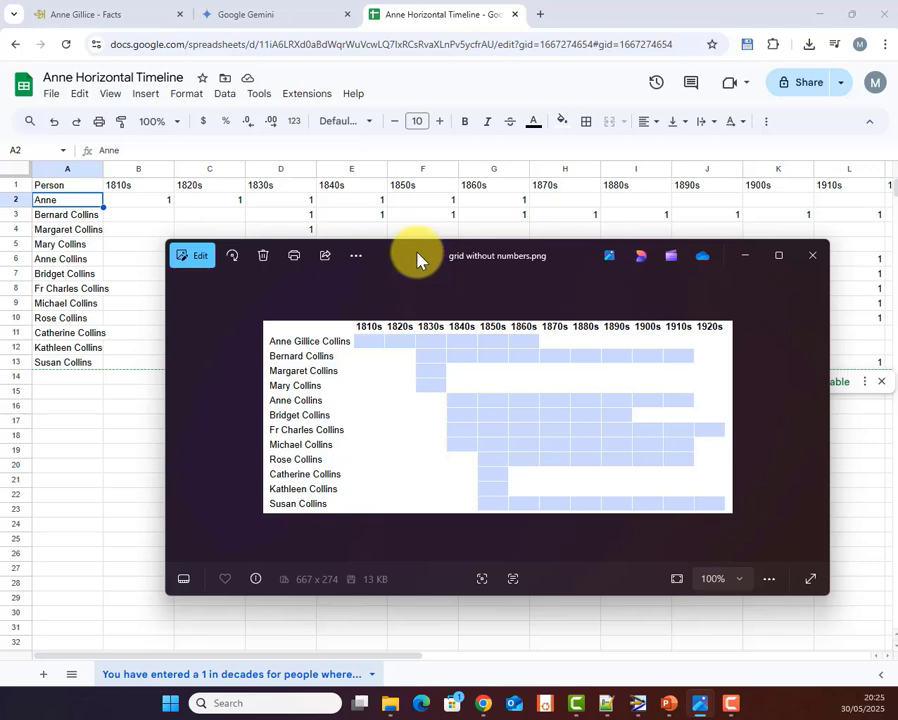
{"action": "left_click_drag", "start_coordinate": [417, 260], "coordinate": [0, 560]}
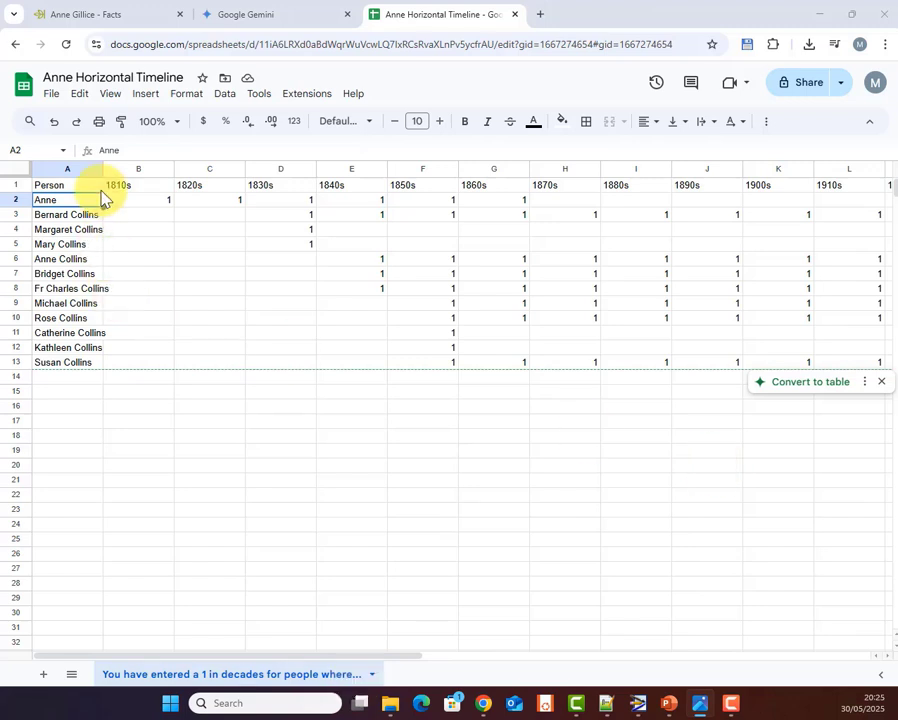
{"action": "left_click", "coordinate": [66, 185]}
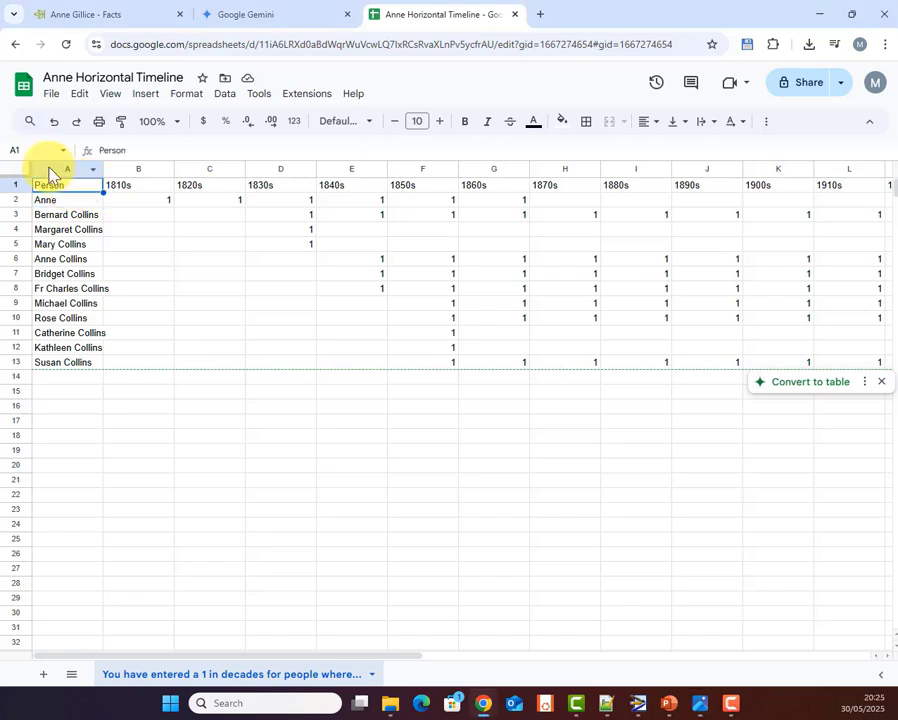
- Clear the "Person" heading from cell A1 and add the ancestor's surname after her first name in A2
{"action": "key", "text": "Delete"}
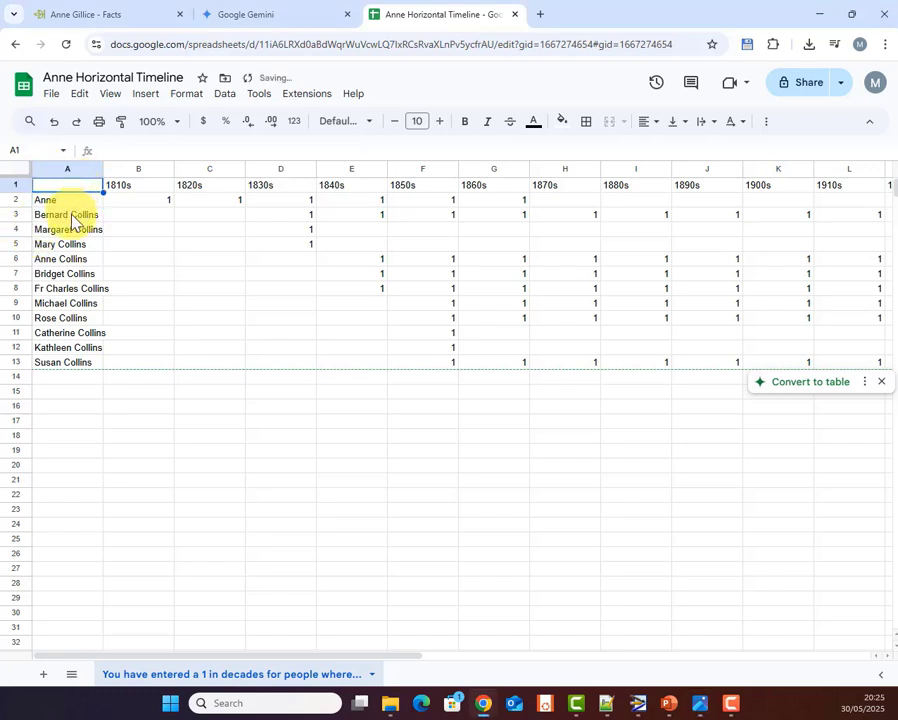
{"action": "key", "text": "Down"}
{"action": "left_click", "coordinate": [156, 150]}
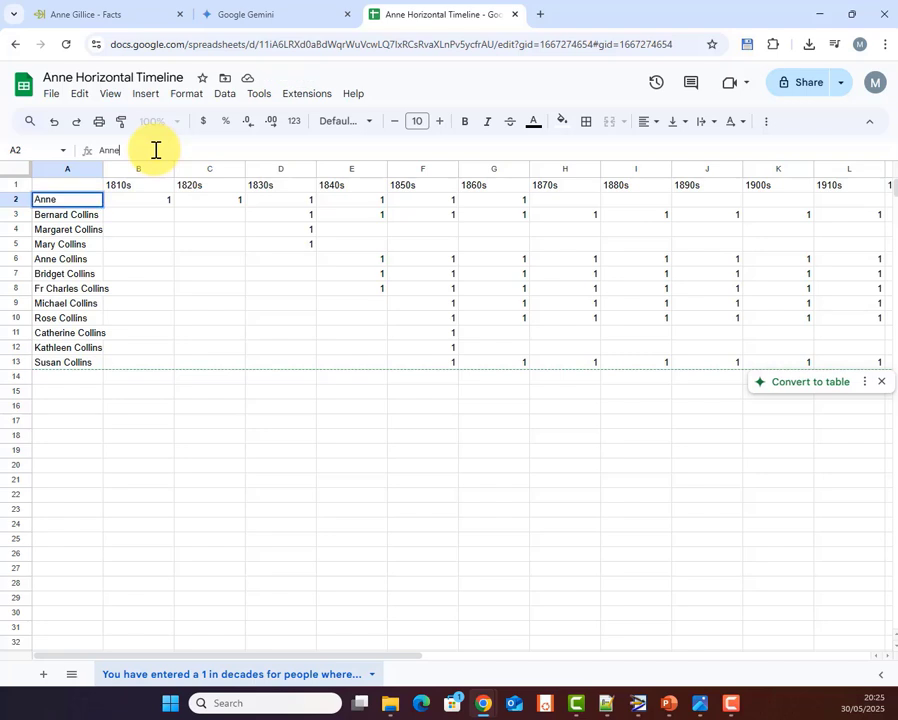
{"action": "type", "text": "Gillice"}
{"action": "key", "text": "Return"}
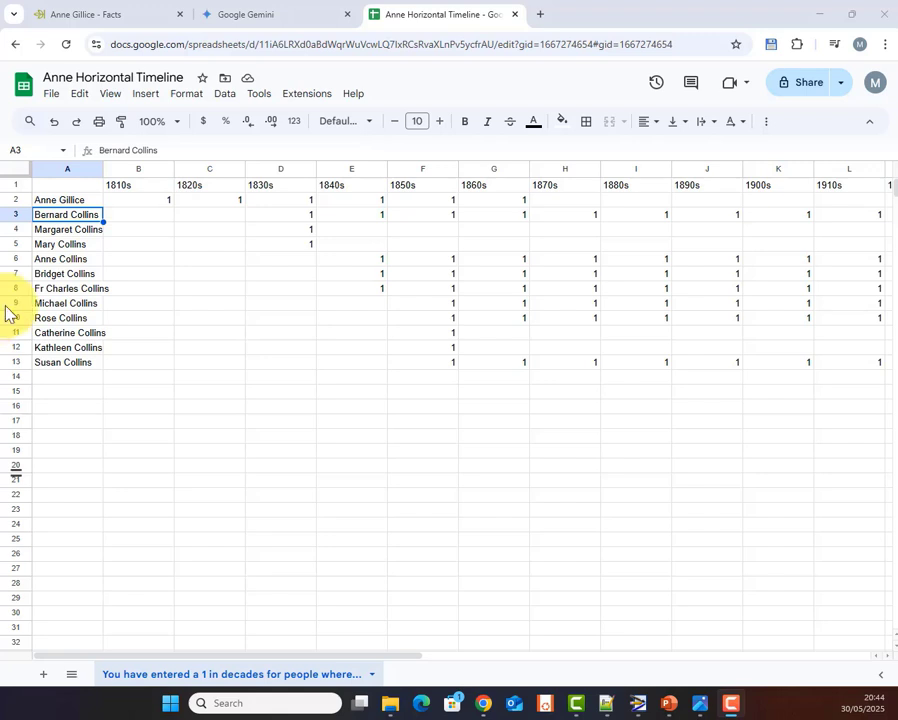
- Increase the font size of the names in A2:A13 to 12
{"action": "left_click", "coordinate": [79, 204]}
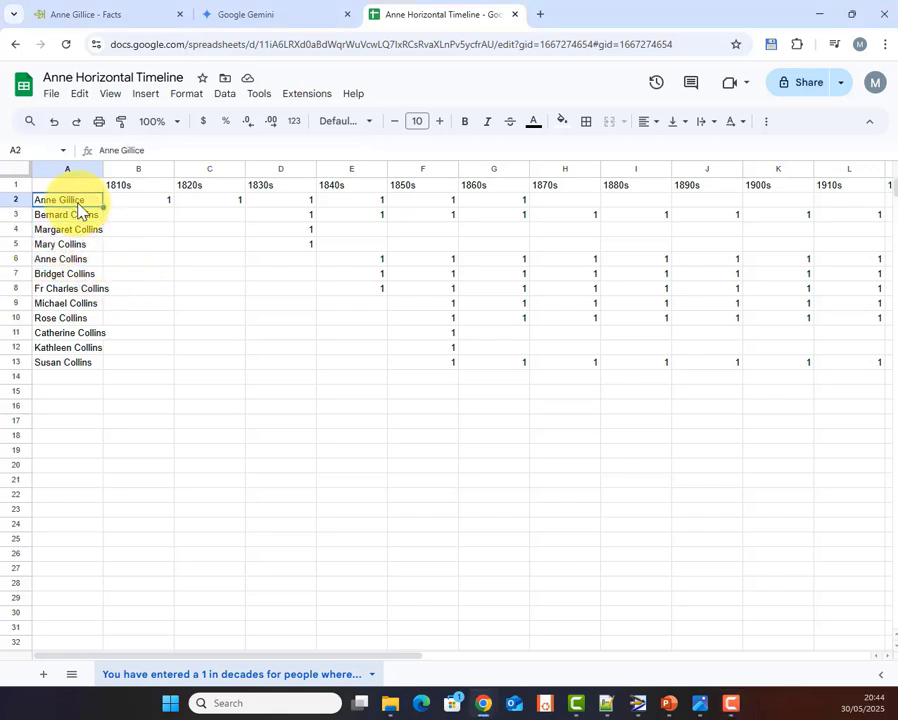
{"action": "left_click", "coordinate": [78, 364], "text": "shift"}
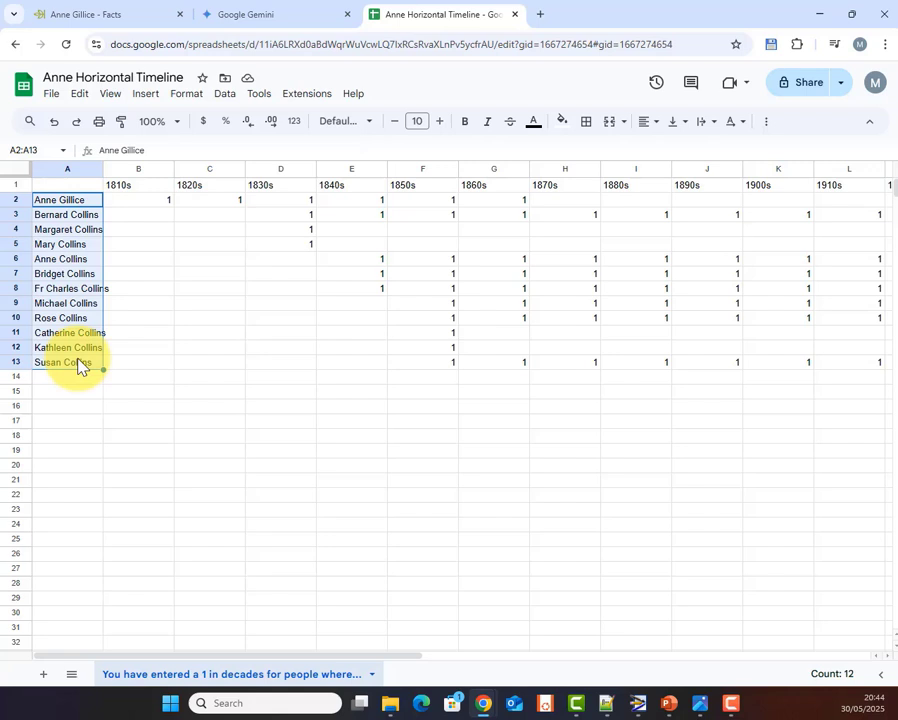
{"action": "left_click", "coordinate": [440, 128]}
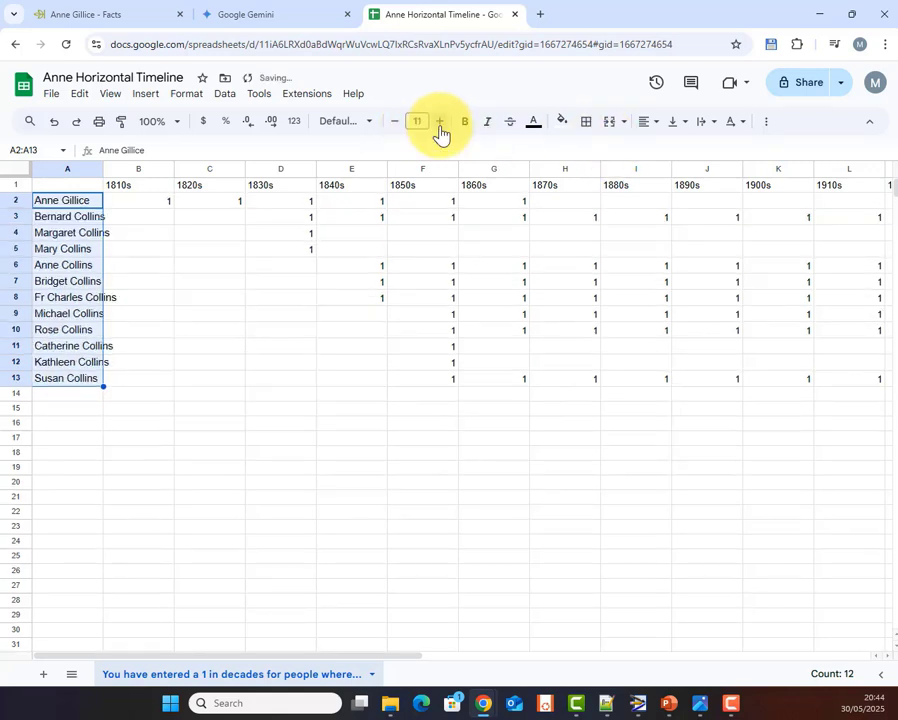
{"action": "left_click", "coordinate": [440, 128]}
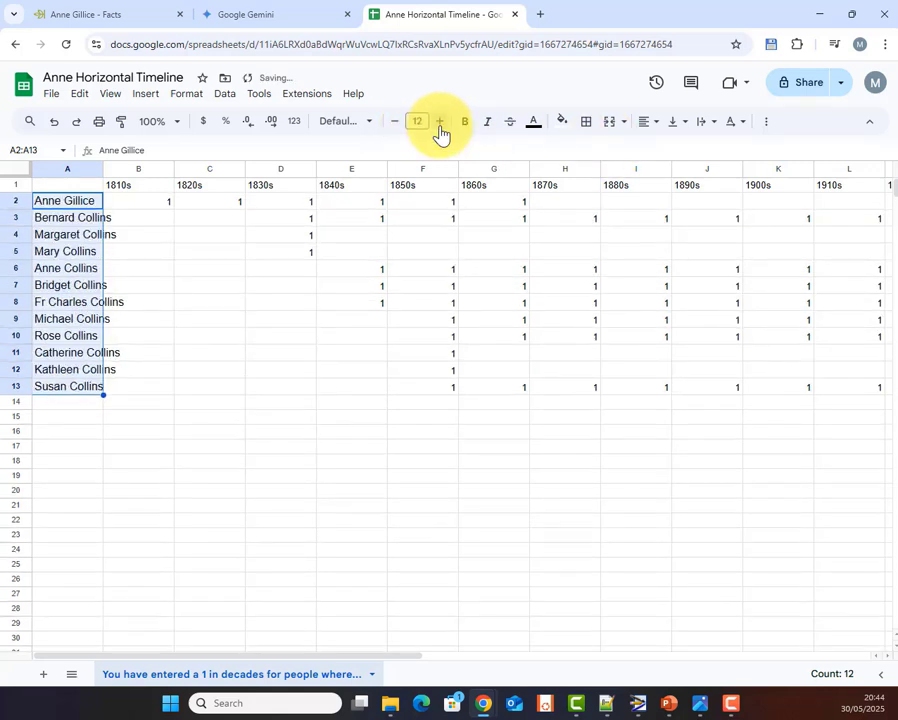
- Set the decade heading row to font size 12 and make it bold
{"action": "left_click", "coordinate": [16, 184]}
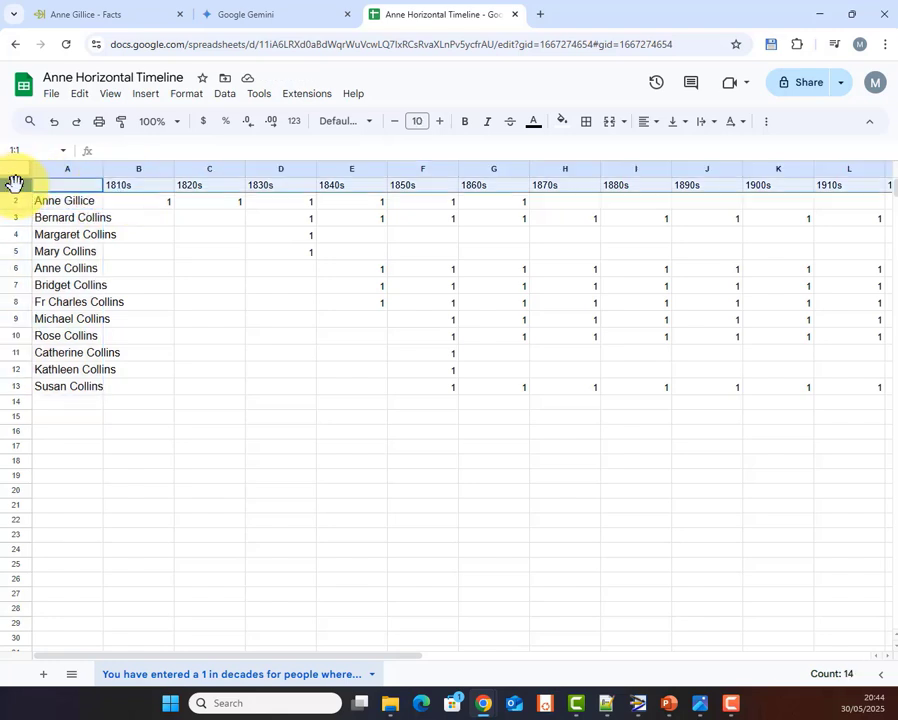
{"action": "left_click", "coordinate": [440, 122]}
{"action": "left_click", "coordinate": [440, 122]}
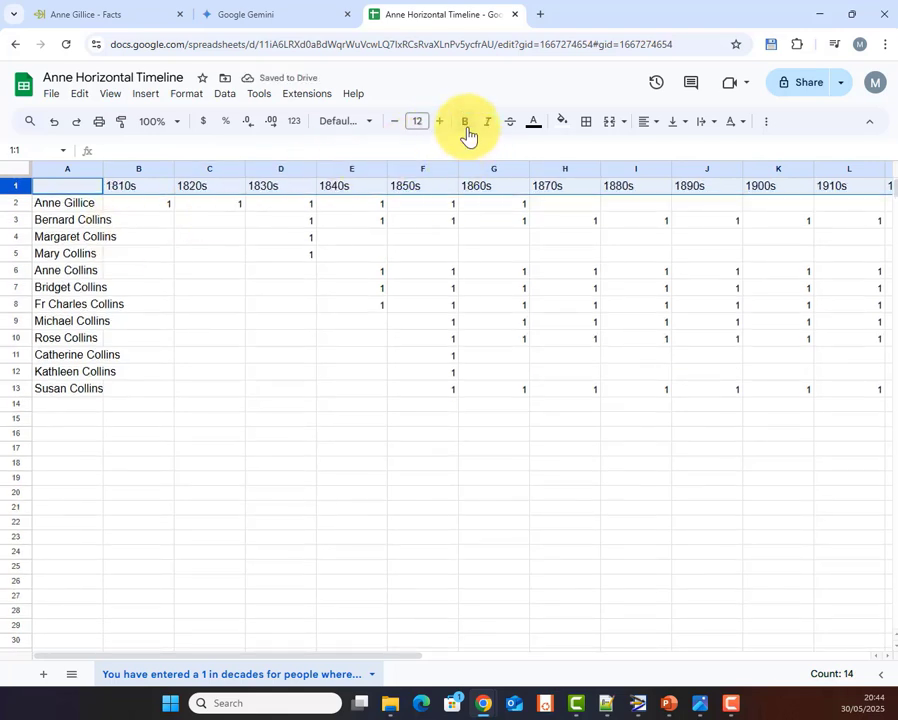
{"action": "left_click", "coordinate": [465, 122]}
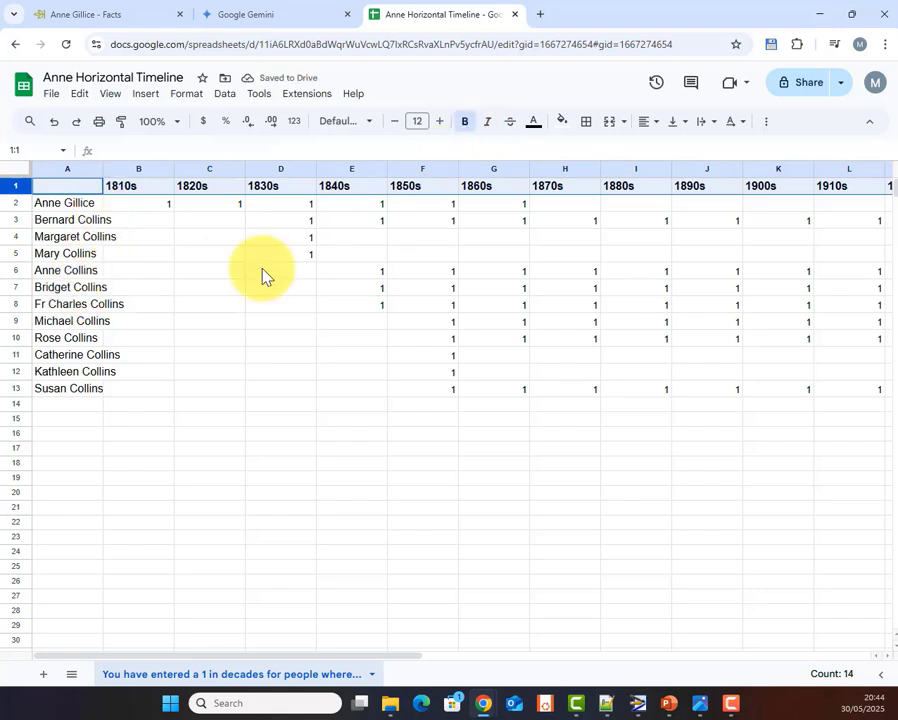
- Fit the width of column A to the longest name
{"action": "left_click", "coordinate": [72, 268]}
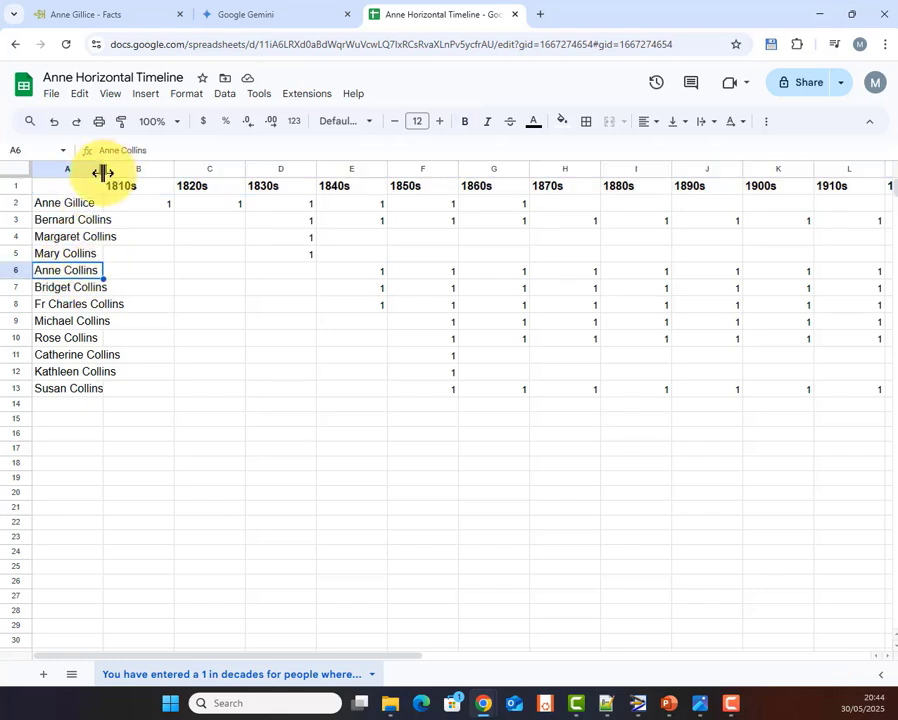
{"action": "double_click", "coordinate": [103, 172]}
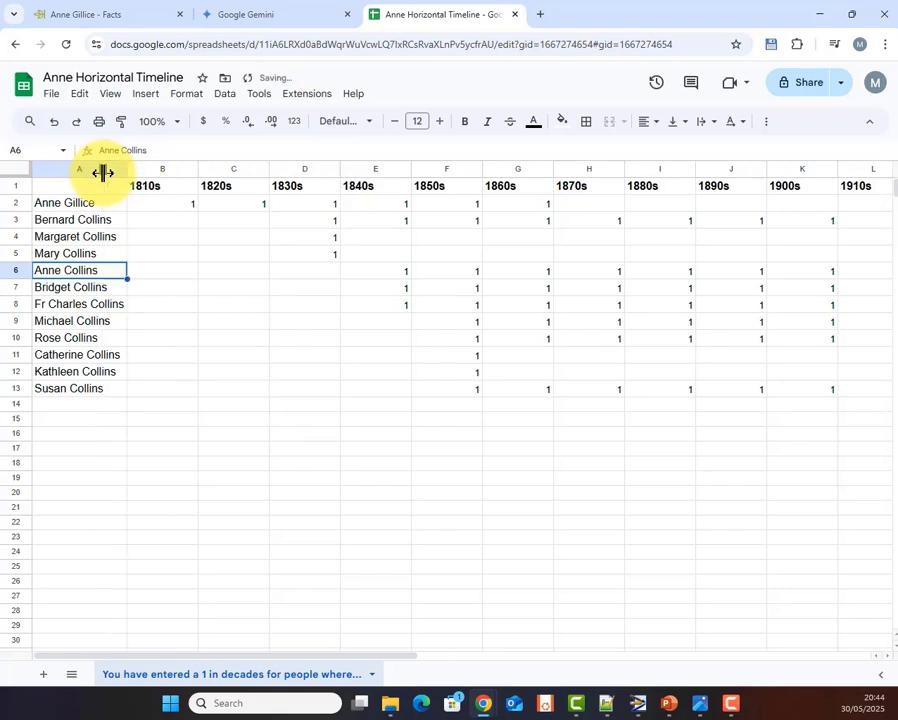
{"action": "key", "text": "Up"}
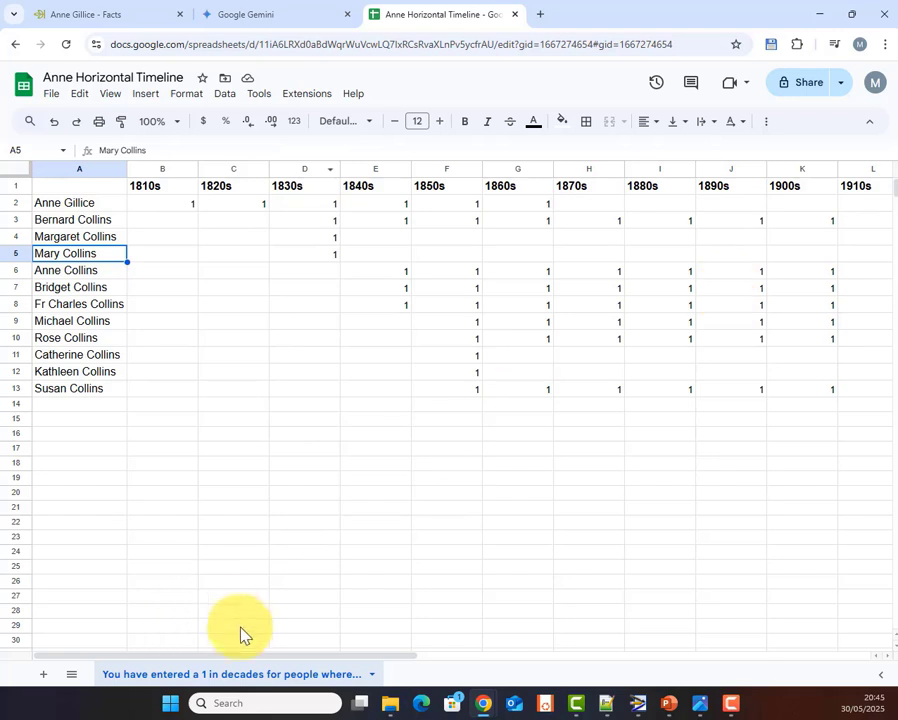
- Fit the widths of decade columns B through O to their contents
{"action": "left_click", "coordinate": [167, 172]}
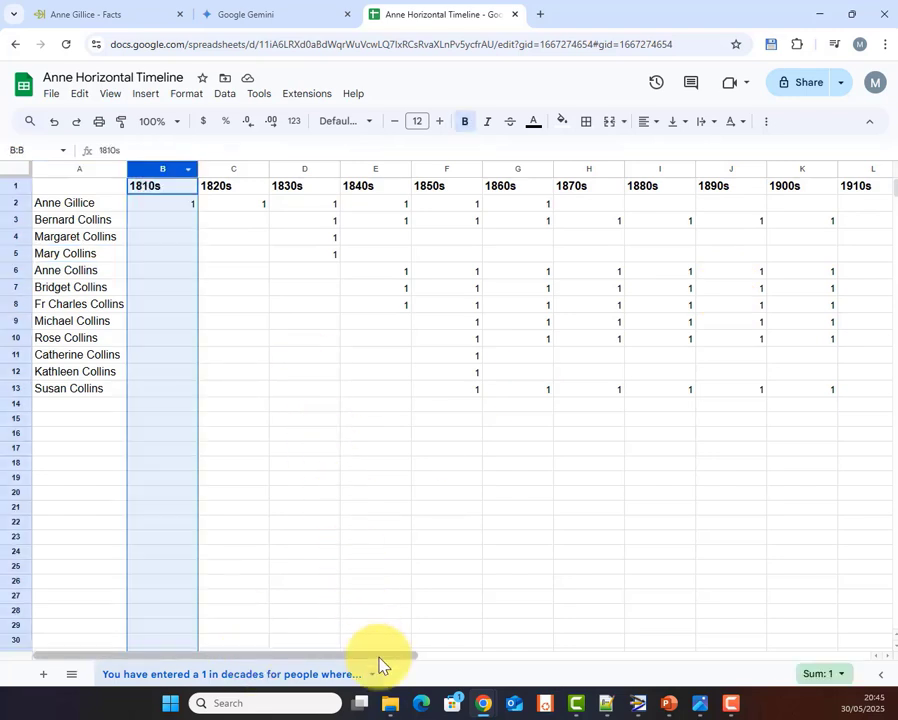
{"action": "left_click_drag", "start_coordinate": [381, 659], "coordinate": [565, 668]}
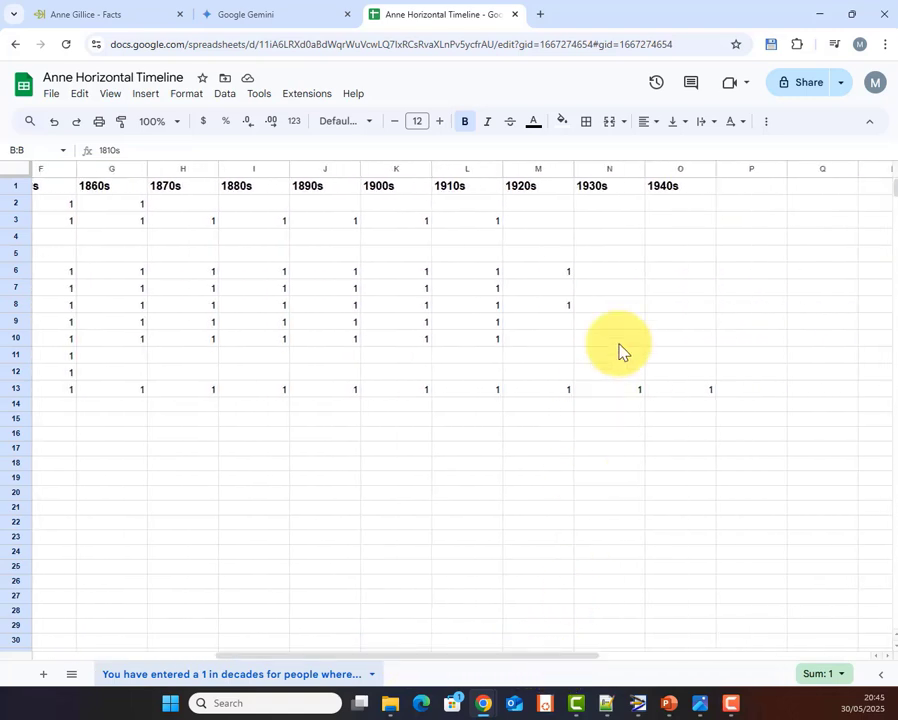
{"action": "left_click", "coordinate": [672, 170], "text": "shift"}
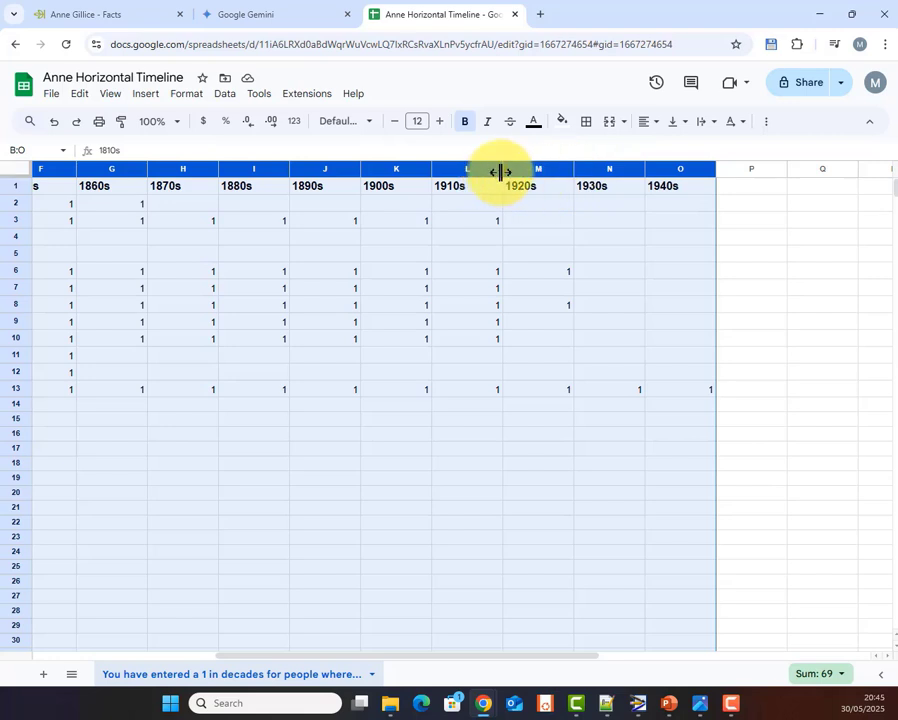
{"action": "double_click", "coordinate": [501, 172]}
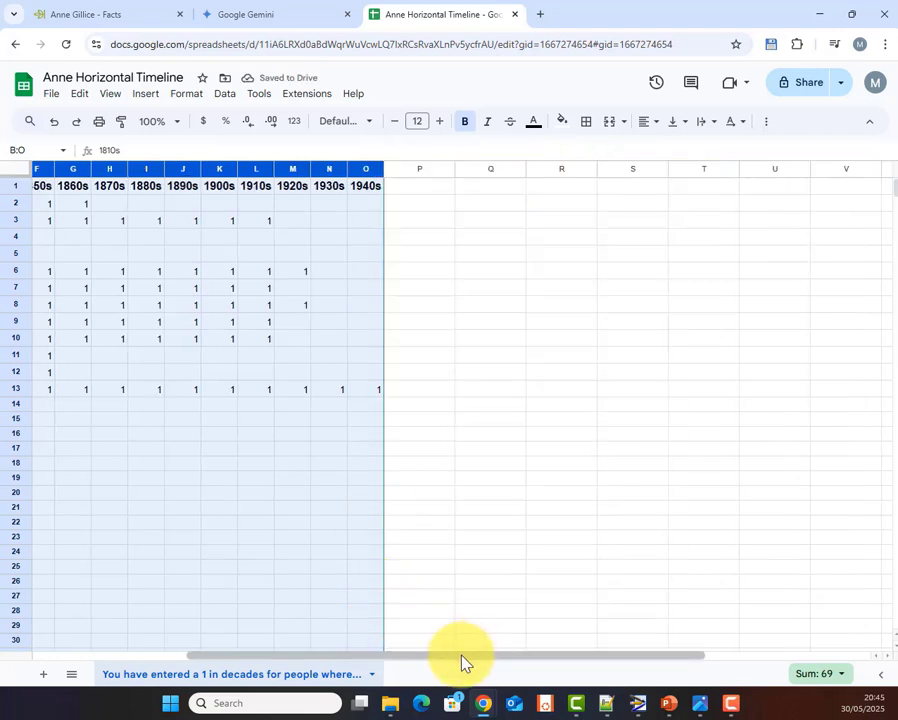
{"action": "left_click_drag", "start_coordinate": [462, 660], "coordinate": [300, 662]}
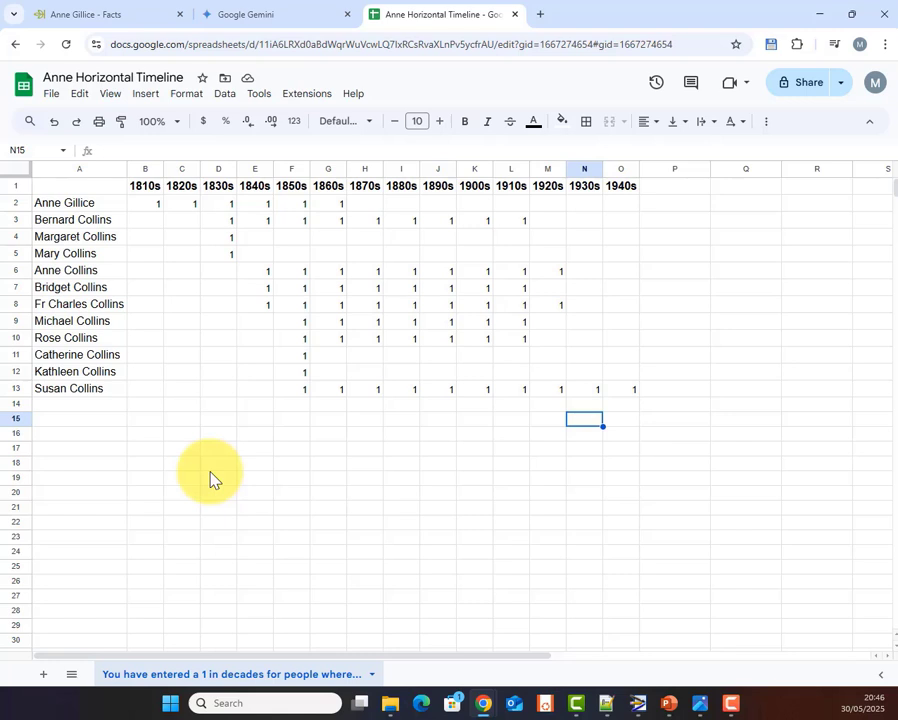
- Add a conditional formatting rule to B2:O13 that fills cells that are not empty with light blue
{"action": "left_click", "coordinate": [150, 204]}
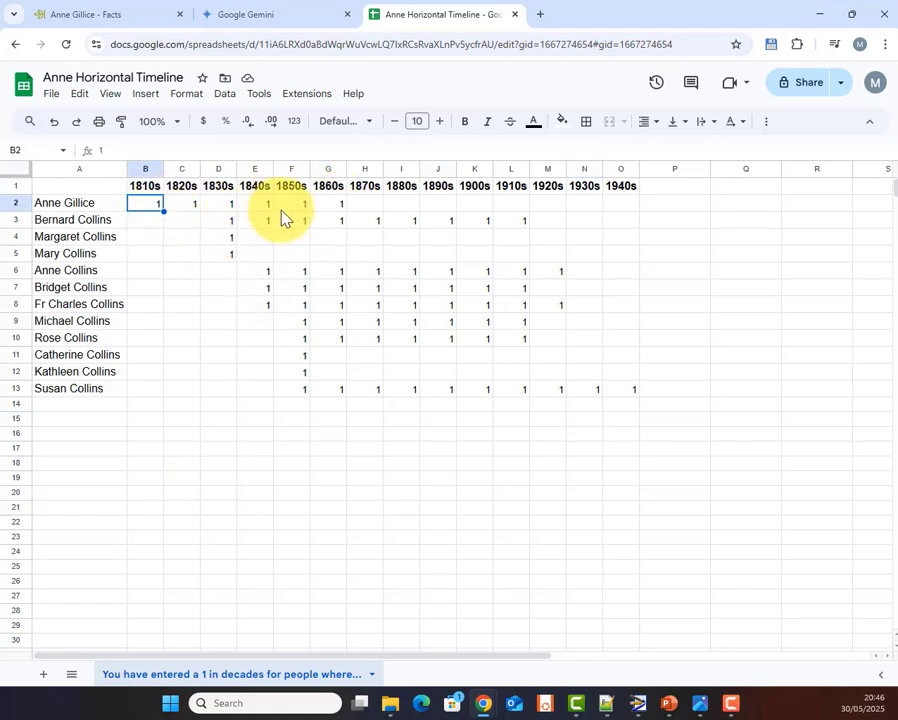
{"action": "left_click_drag", "start_coordinate": [156, 205], "coordinate": [618, 394]}
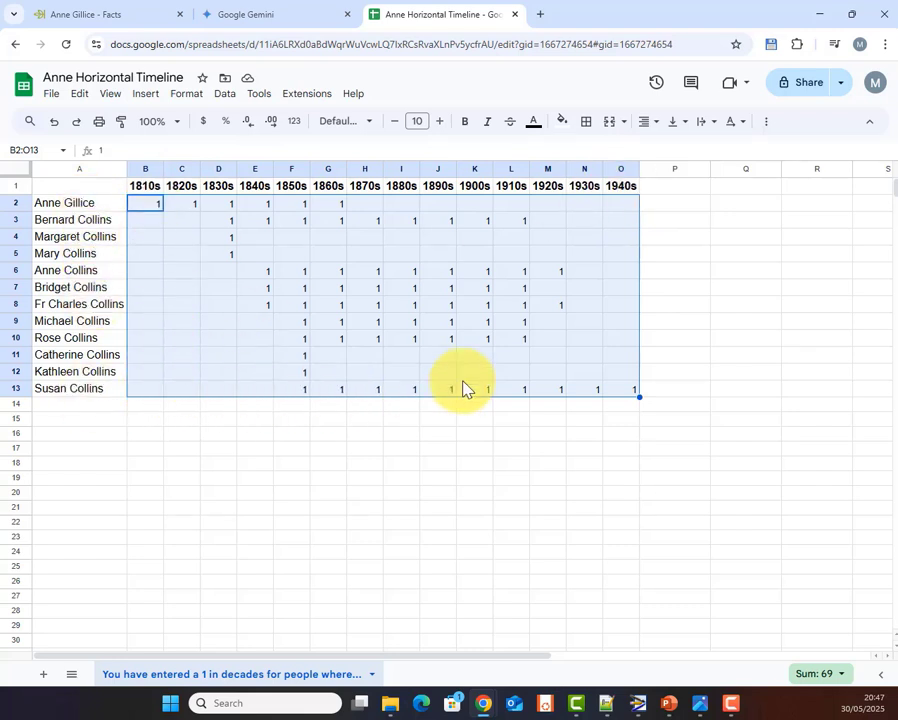
{"action": "left_click", "coordinate": [185, 100]}
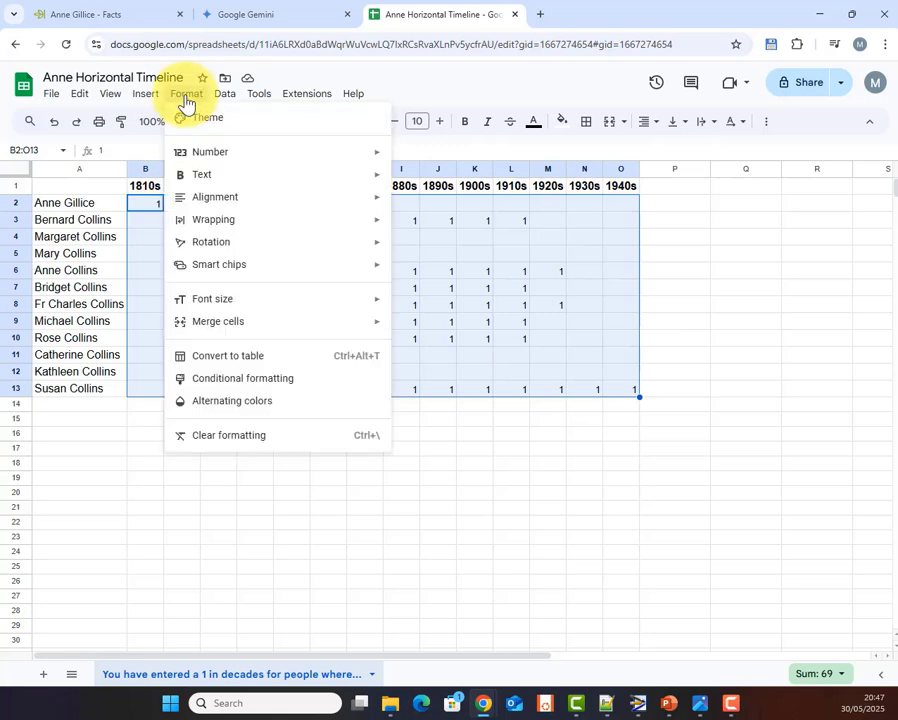
{"action": "left_click", "coordinate": [265, 389]}
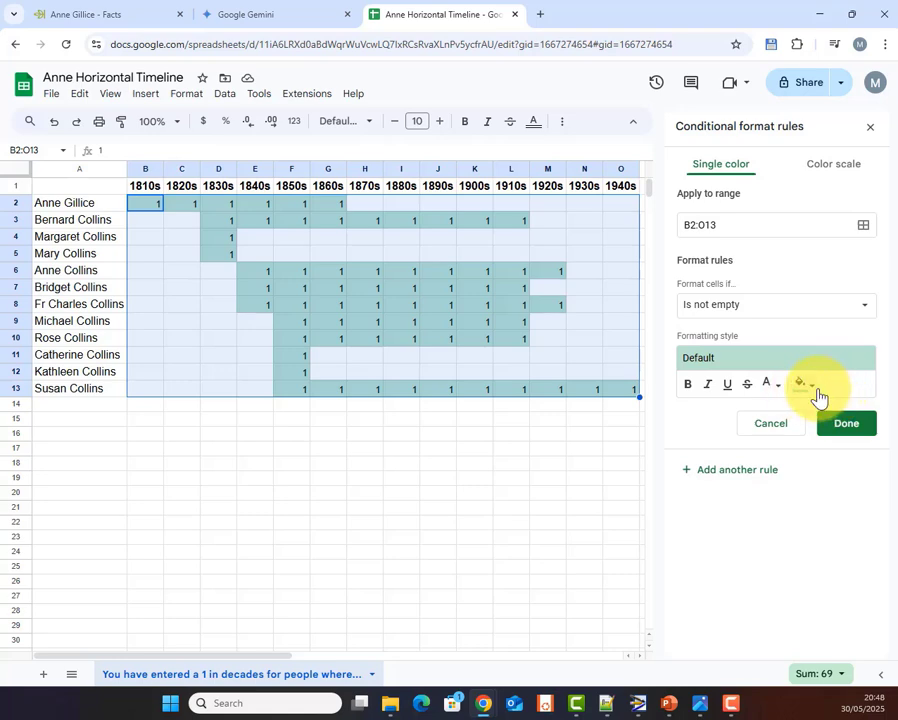
{"action": "left_click", "coordinate": [815, 397]}
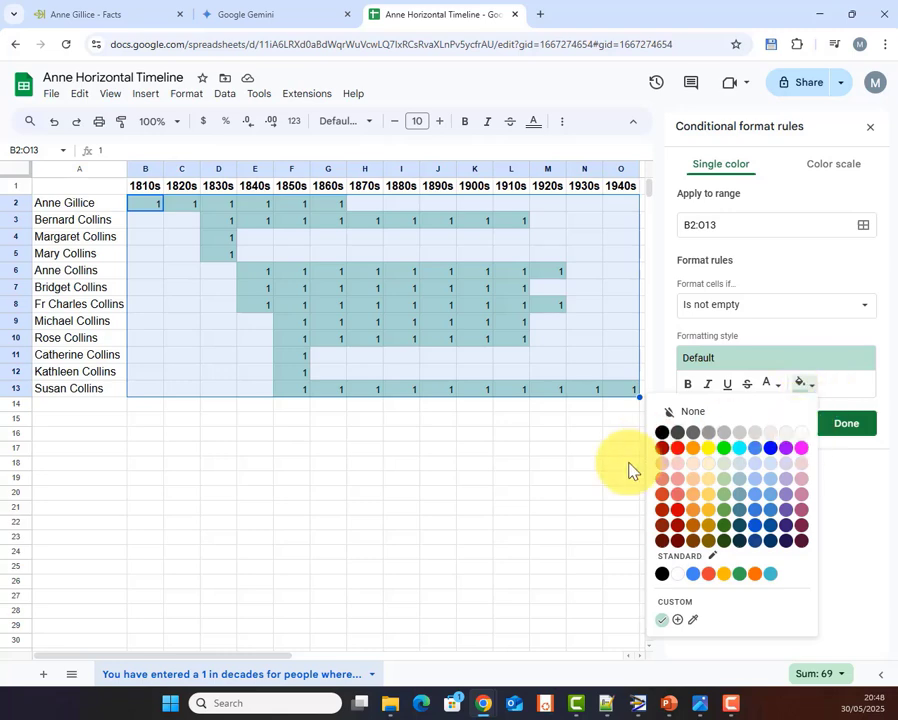
{"action": "left_click", "coordinate": [772, 486]}
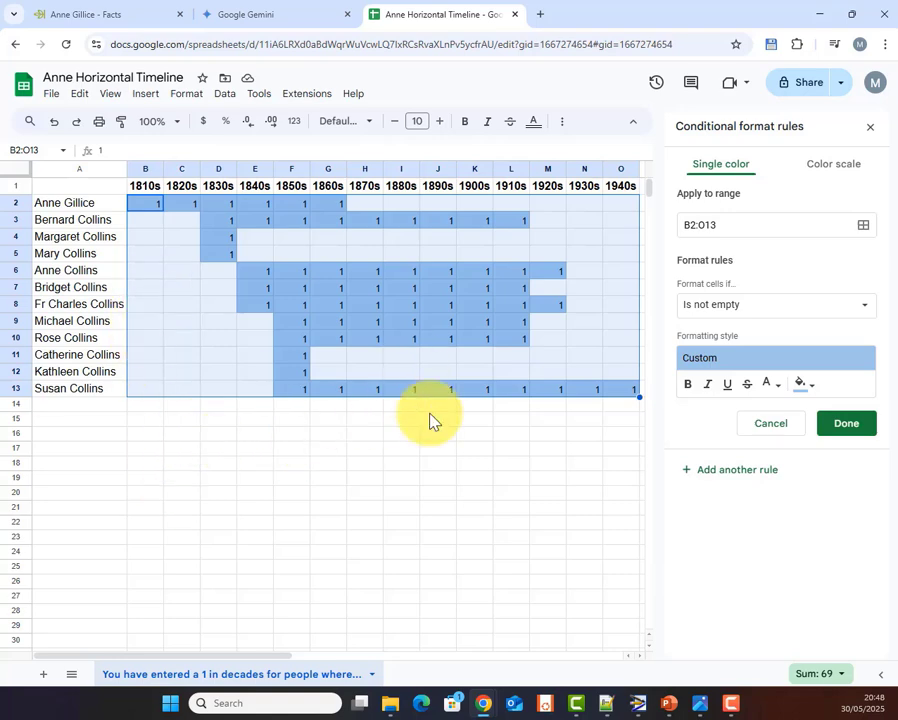
{"action": "left_click", "coordinate": [230, 433]}
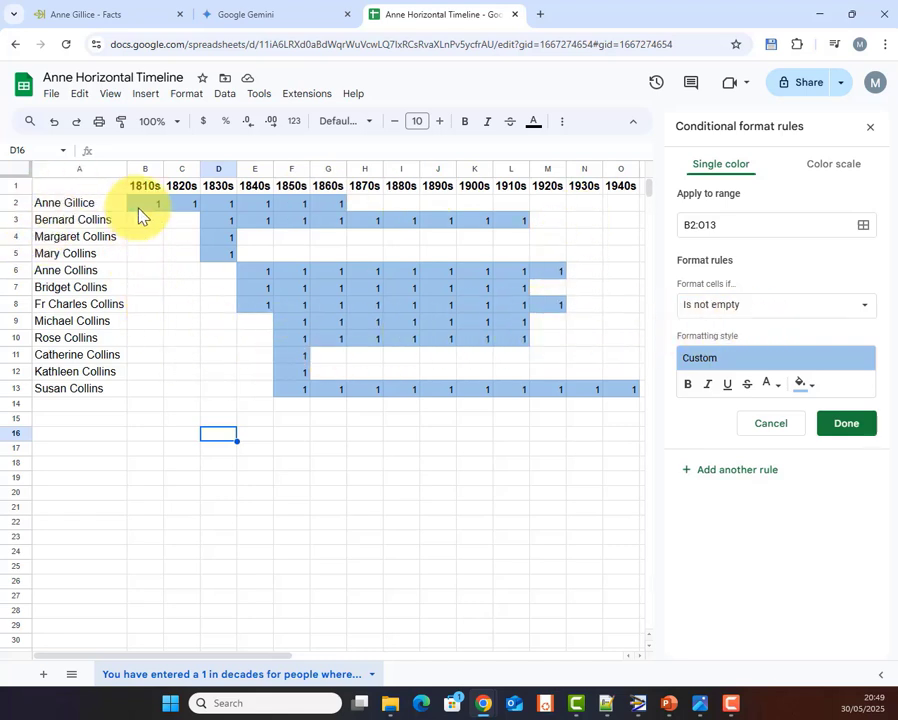
- Set the rule's text colour for B2:O13 to the same light blue as the fill to hide the numbers, and save the rule
{"action": "left_click_drag", "start_coordinate": [144, 204], "coordinate": [140, 394]}
{"action": "scroll", "coordinate": [140, 300], "scroll_direction": "right", "scroll_amount": 2}
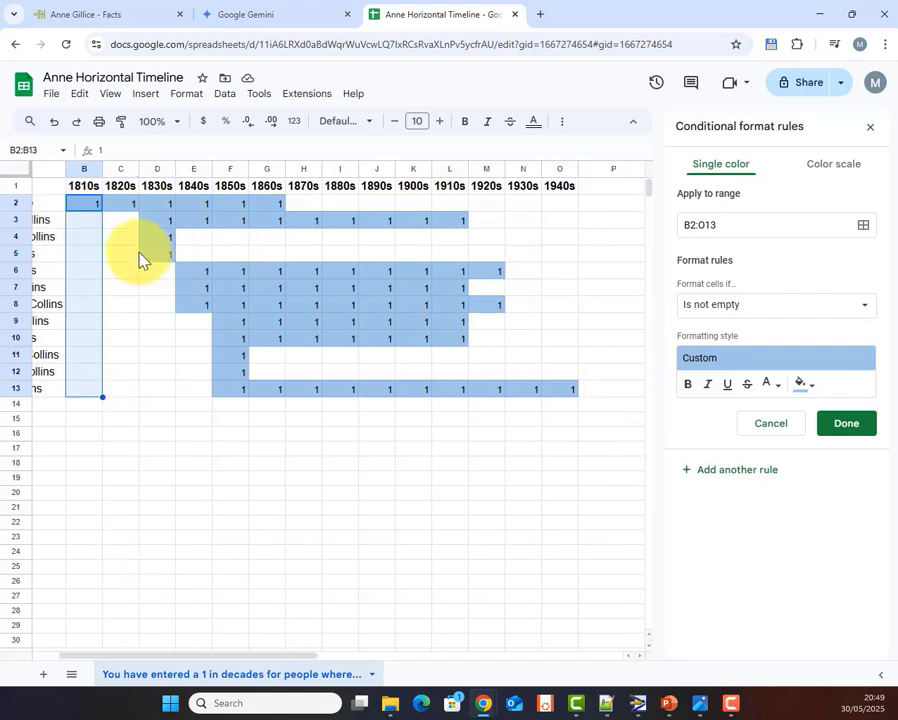
{"action": "left_click", "coordinate": [80, 215]}
{"action": "left_click_drag", "start_coordinate": [78, 207], "coordinate": [562, 390]}
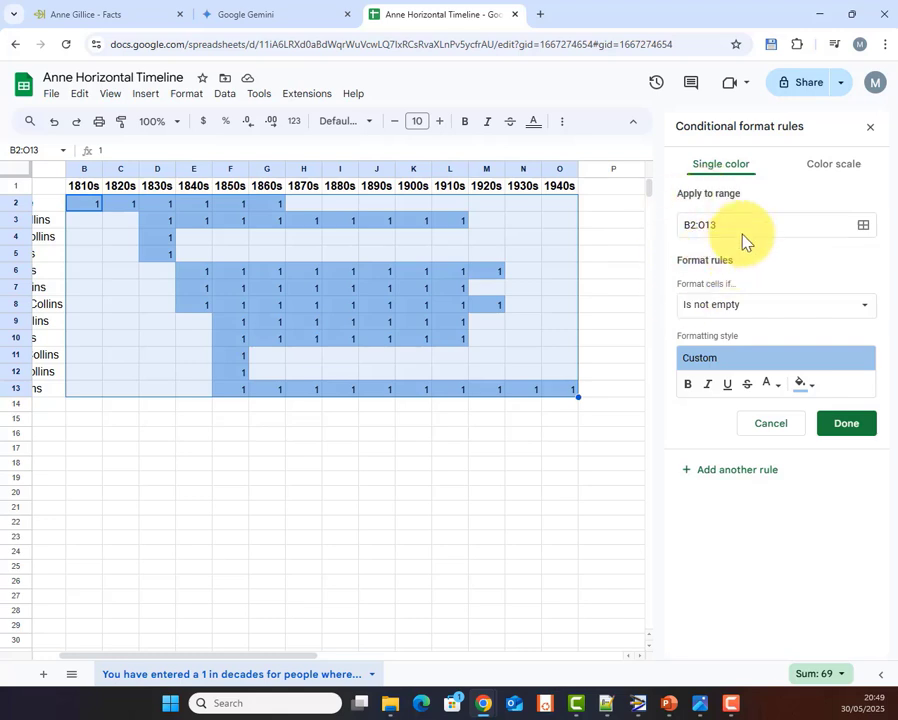
{"action": "left_click", "coordinate": [779, 396]}
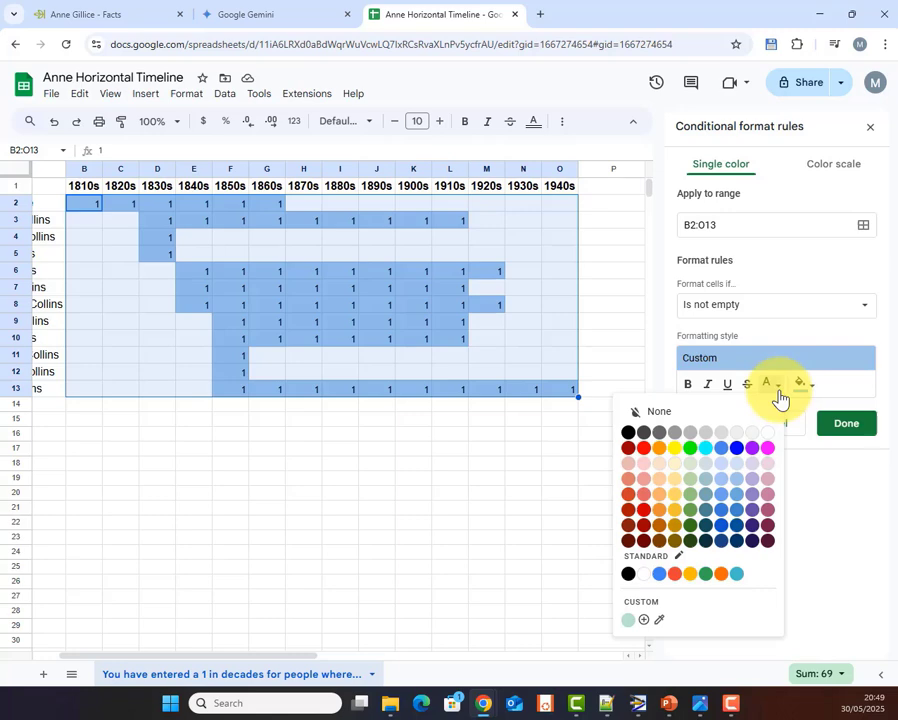
{"action": "left_click", "coordinate": [737, 481]}
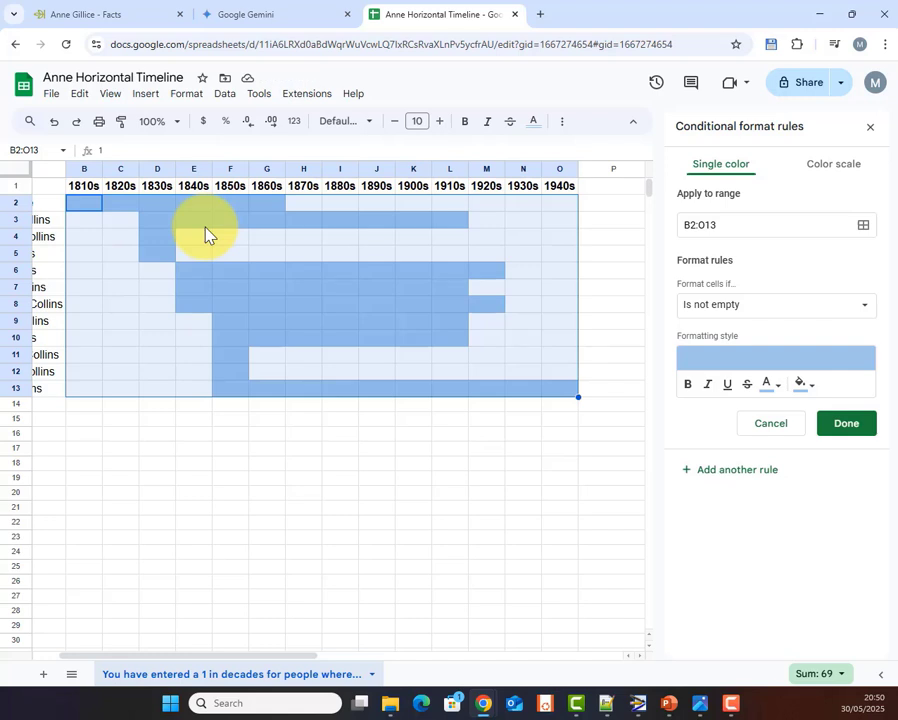
{"action": "left_click", "coordinate": [846, 426]}
{"action": "left_click", "coordinate": [870, 130]}
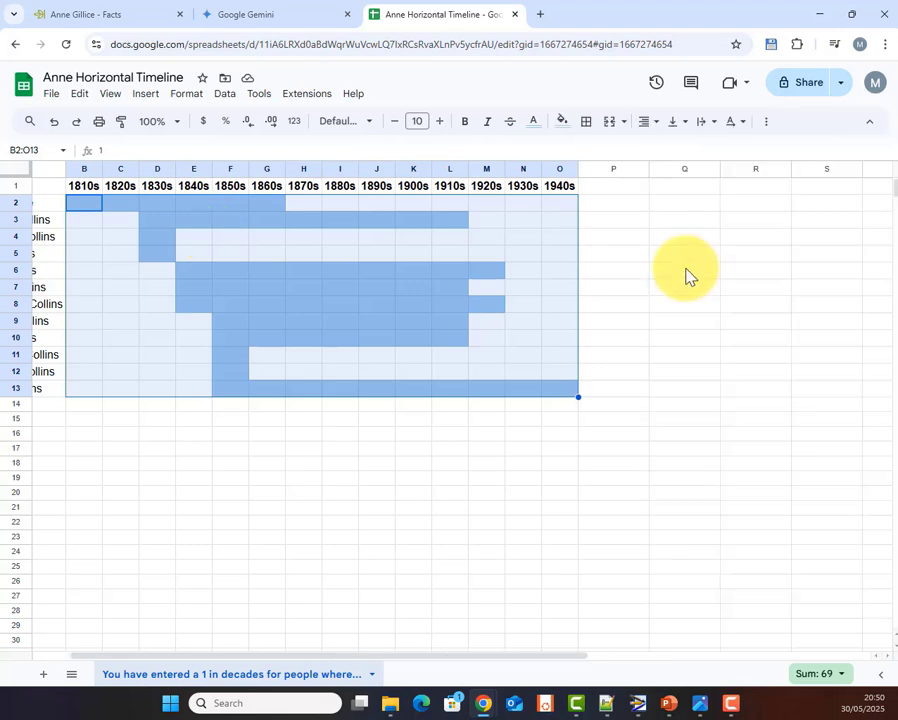
{"action": "left_click", "coordinate": [273, 452]}
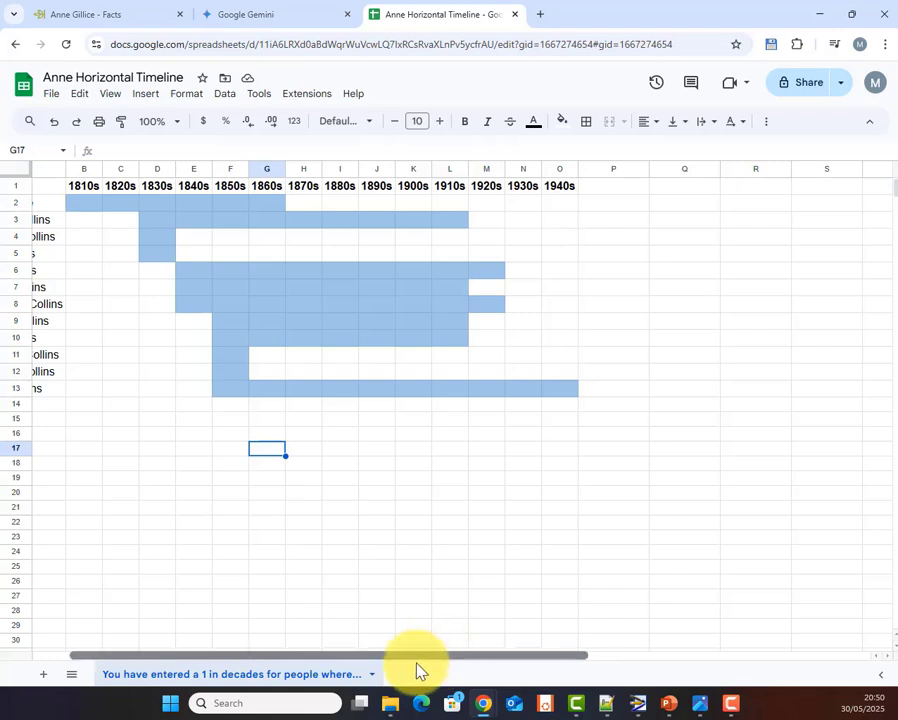
{"action": "left_click_drag", "start_coordinate": [416, 670], "coordinate": [376, 674]}
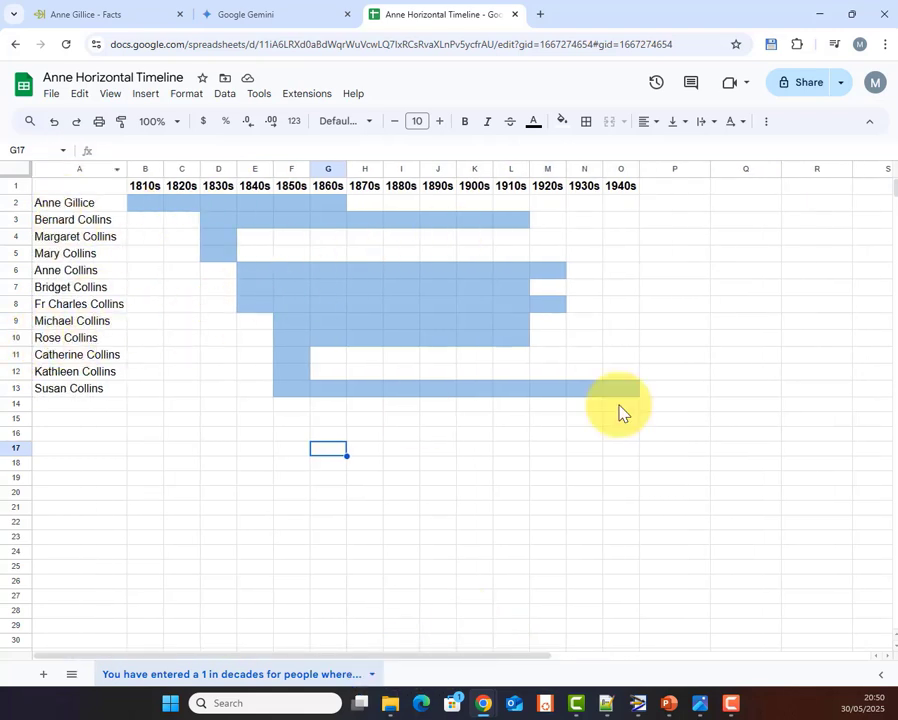
- Insert one empty column to the left of the names column
{"action": "left_click", "coordinate": [72, 168]}
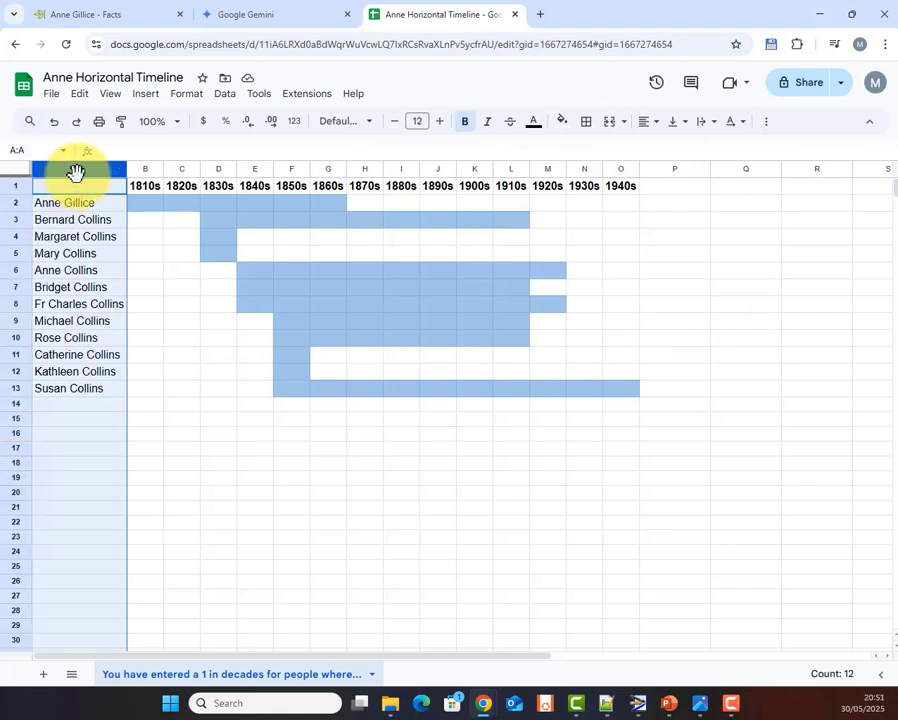
{"action": "right_click", "coordinate": [75, 170]}
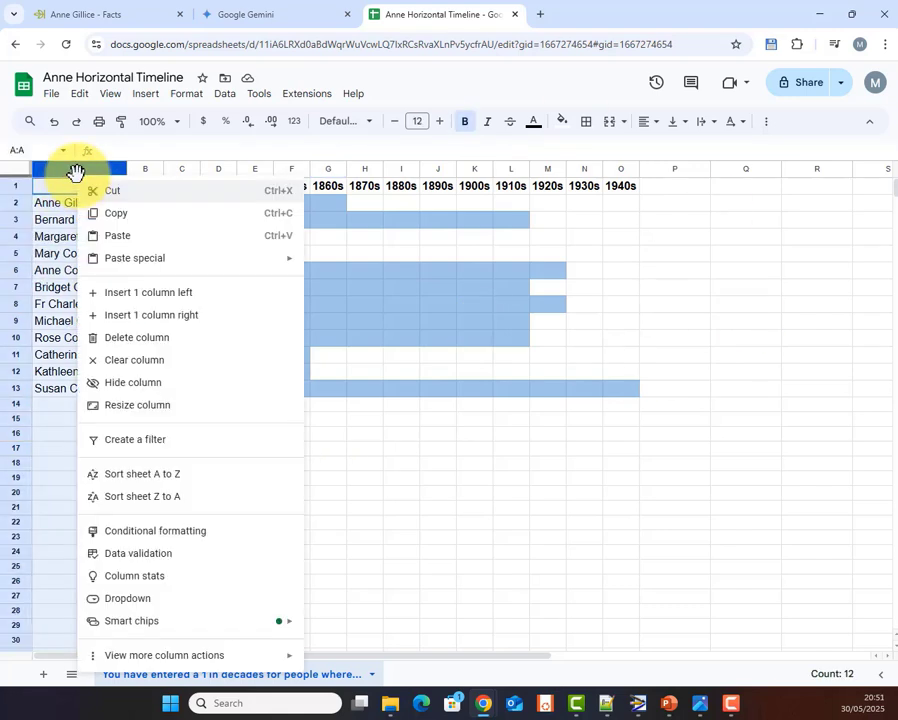
{"action": "left_click", "coordinate": [118, 298]}
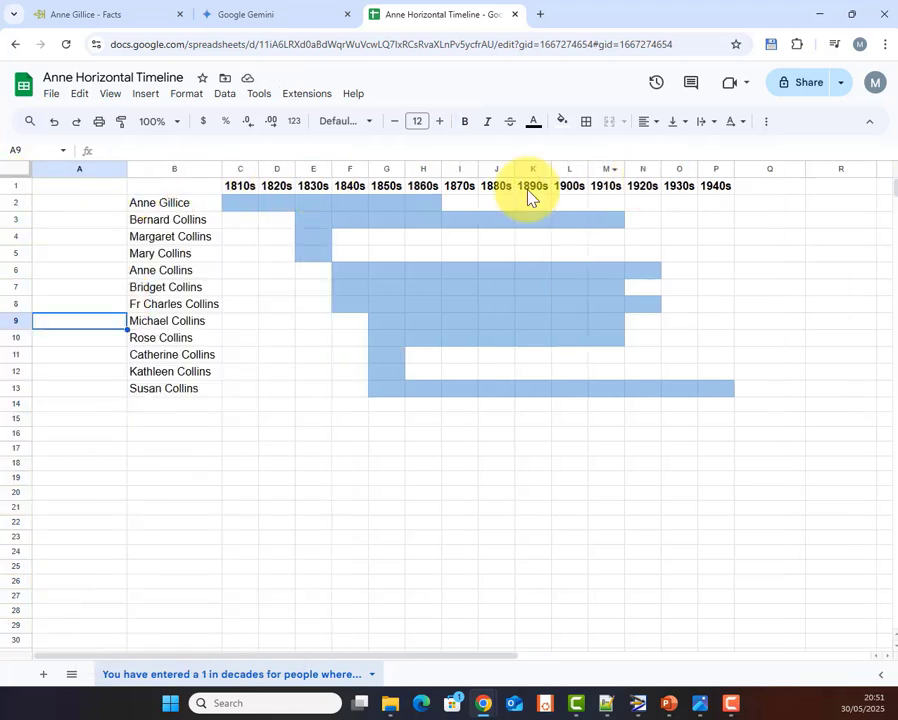
- Insert one empty row above the decade headings row
{"action": "left_click", "coordinate": [16, 185]}
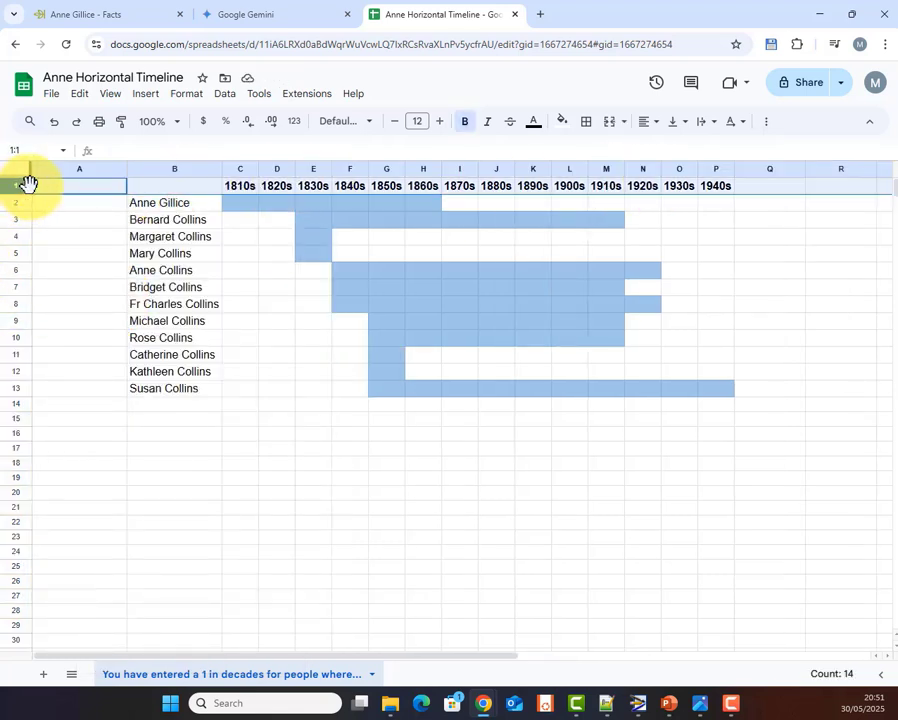
{"action": "right_click", "coordinate": [20, 185]}
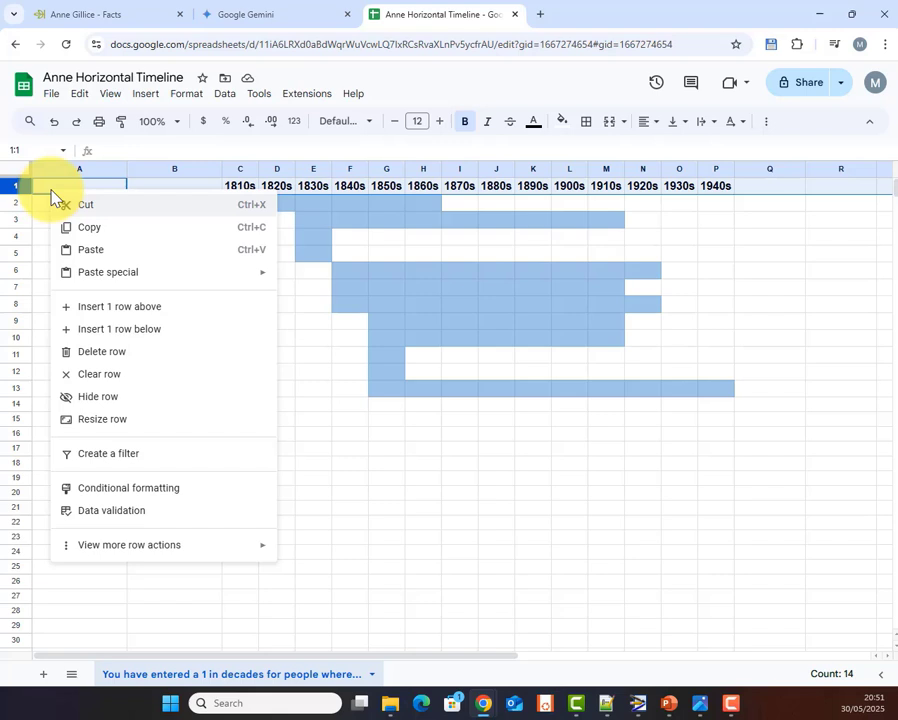
{"action": "left_click", "coordinate": [109, 314]}
{"action": "left_click", "coordinate": [277, 536]}
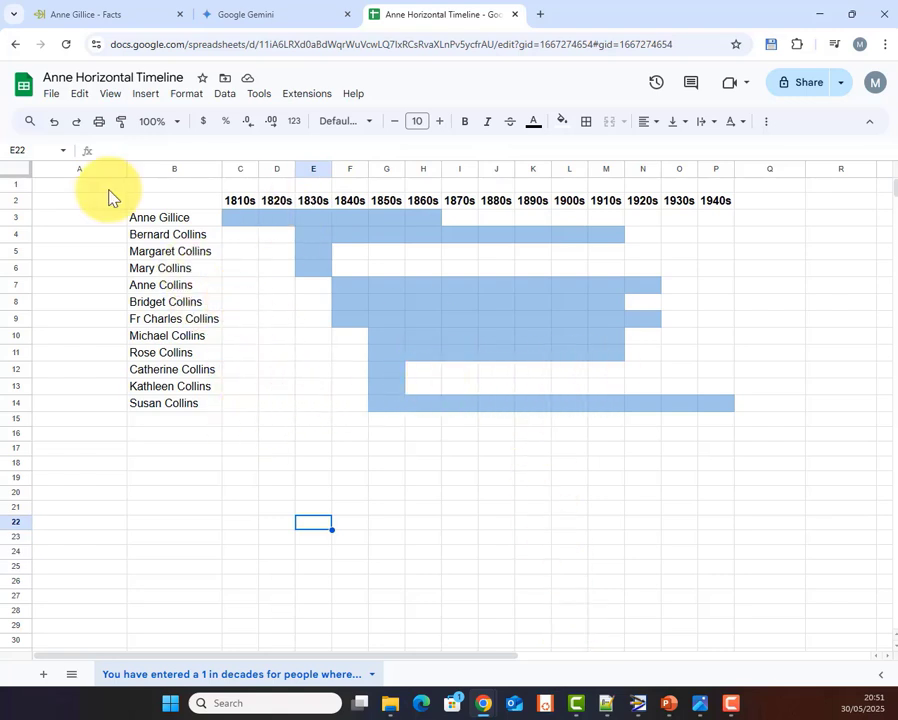
- Apply all borders to A1:Q15 and set their colour to white to hide the gridlines around the timeline
{"action": "left_click_drag", "start_coordinate": [110, 190], "coordinate": [755, 436]}
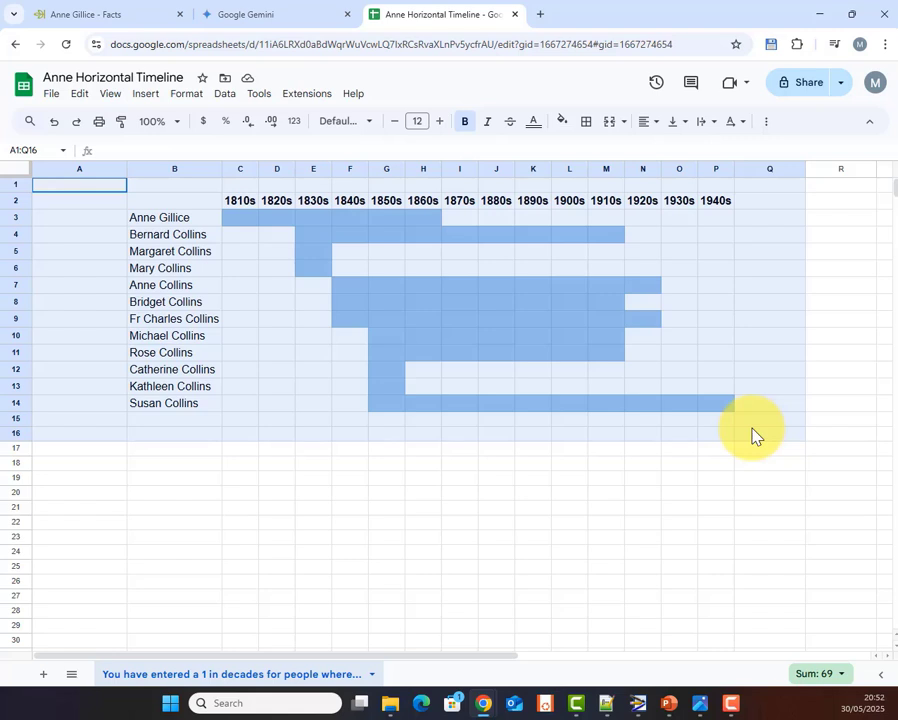
{"action": "left_click_drag", "start_coordinate": [755, 436], "coordinate": [750, 424]}
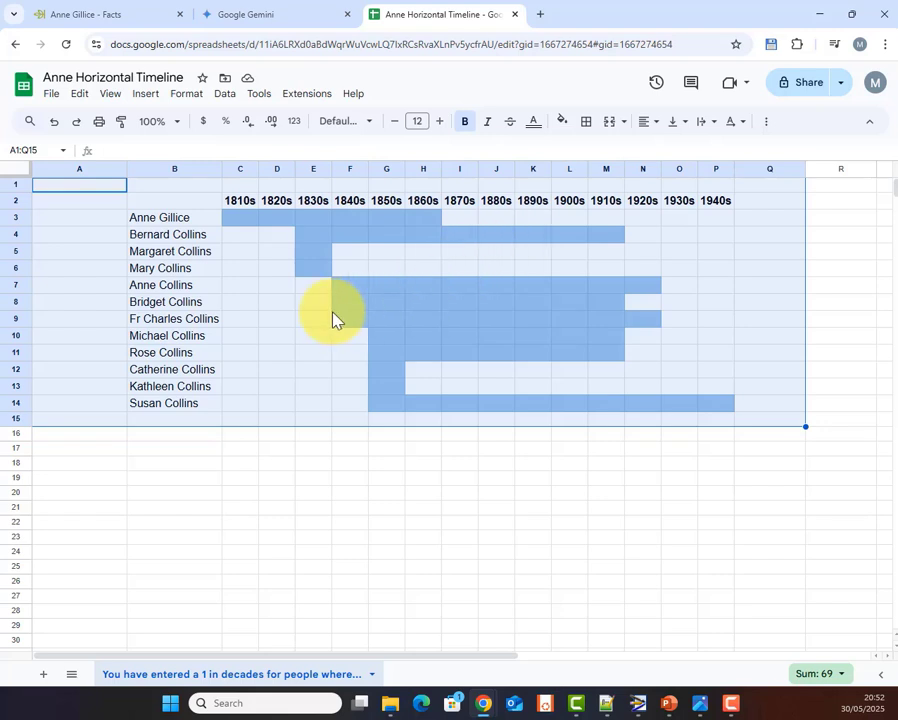
{"action": "left_click", "coordinate": [586, 124]}
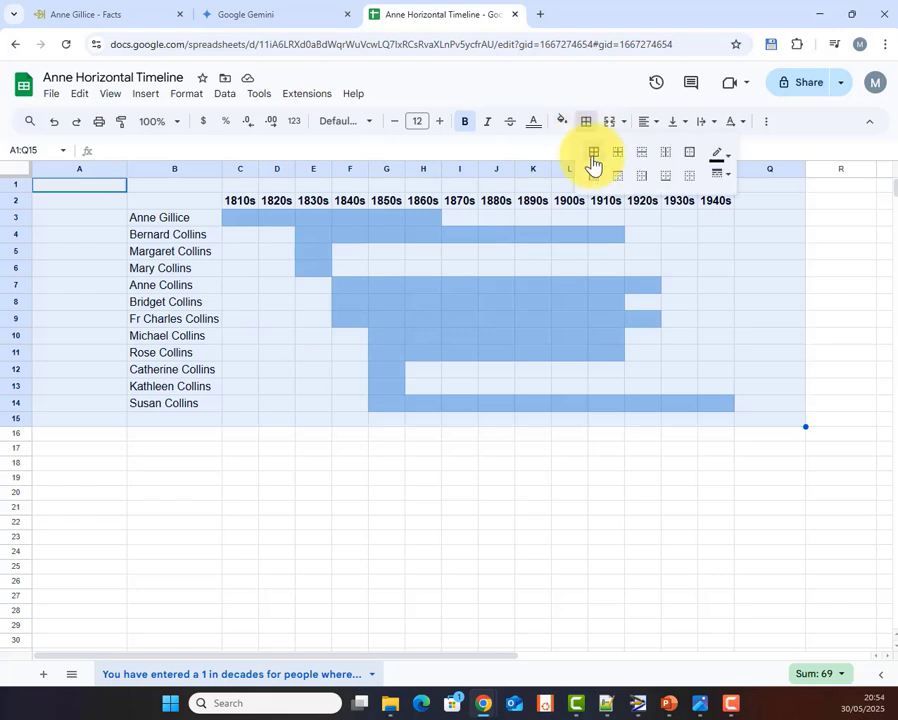
{"action": "left_click", "coordinate": [593, 158]}
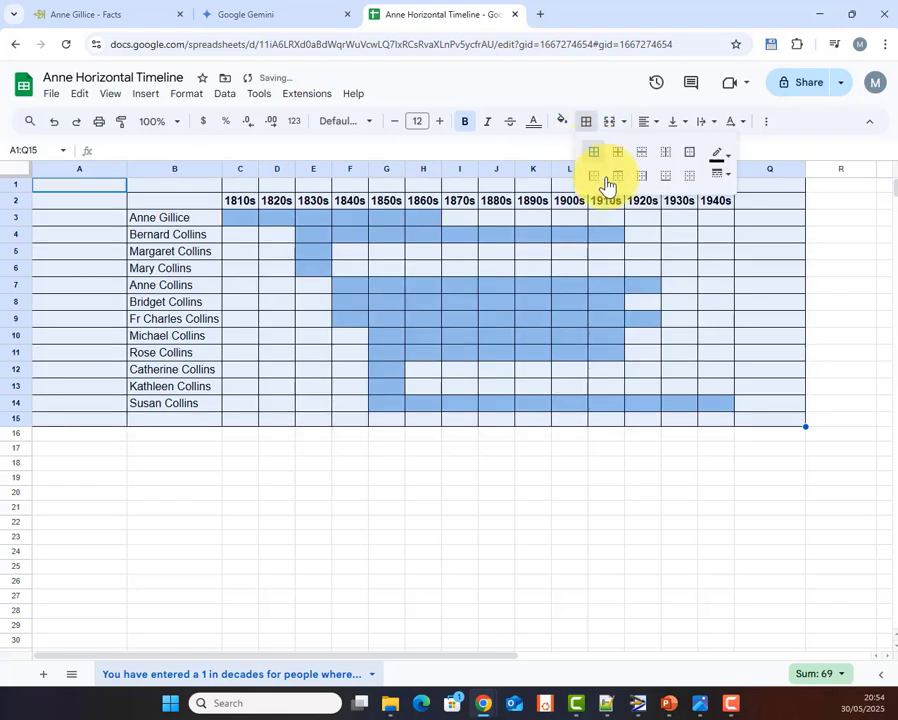
{"action": "left_click", "coordinate": [727, 163]}
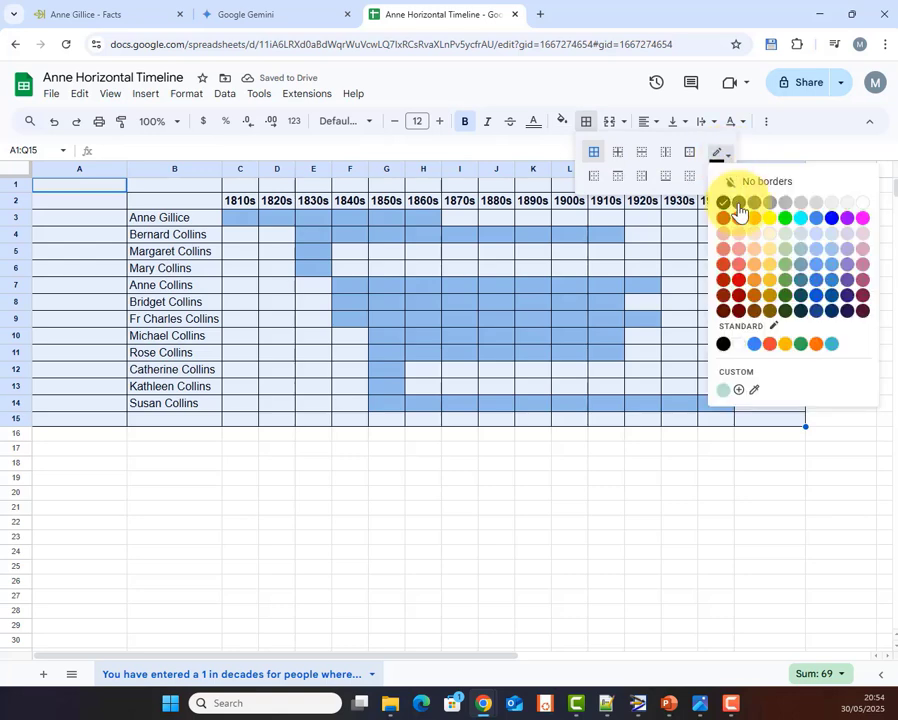
{"action": "left_click", "coordinate": [740, 345]}
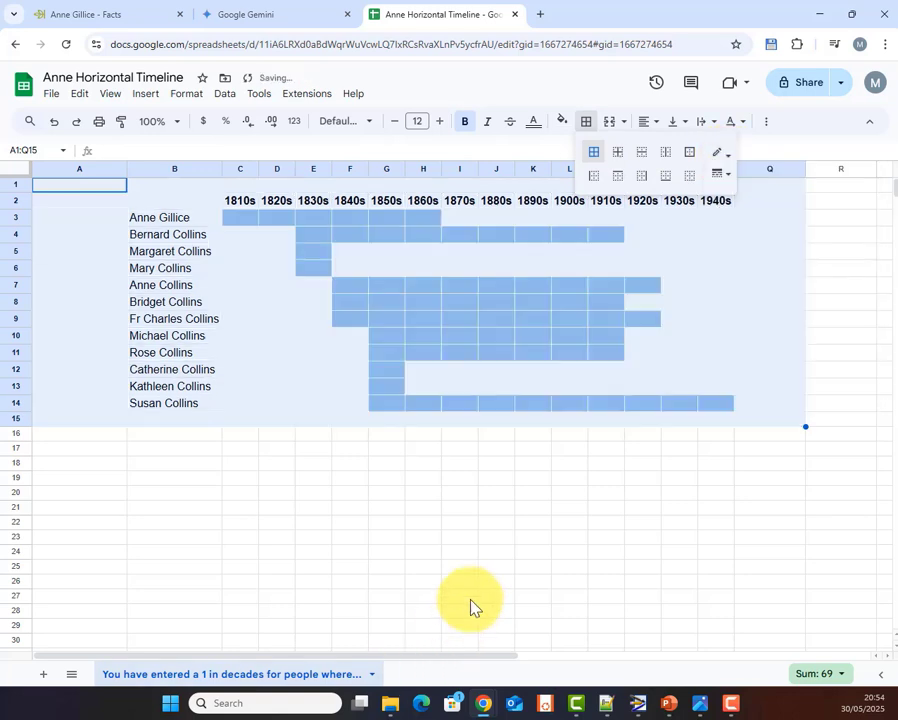
{"action": "left_click", "coordinate": [508, 494]}
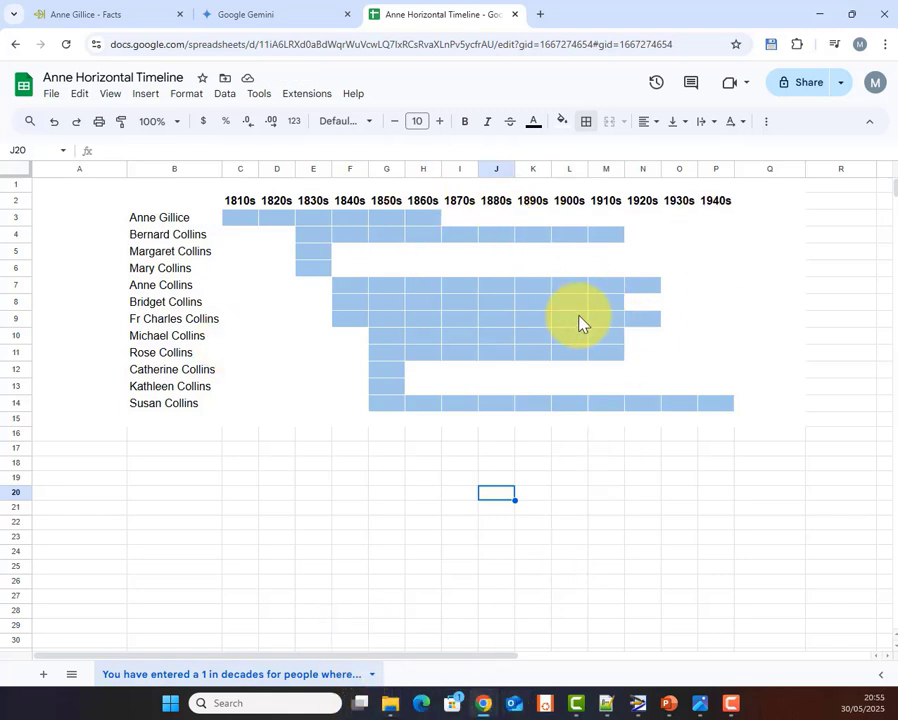
- Open the Snipping Tool and move its window clear of the timeline
{"action": "left_click", "coordinate": [284, 704]}
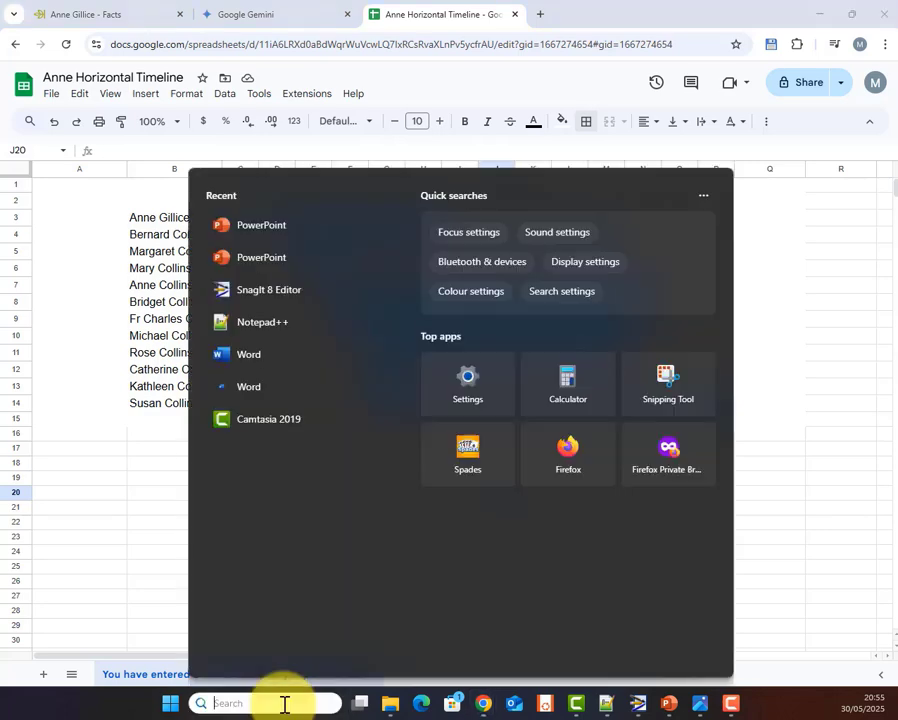
{"action": "type", "text": "snip"}
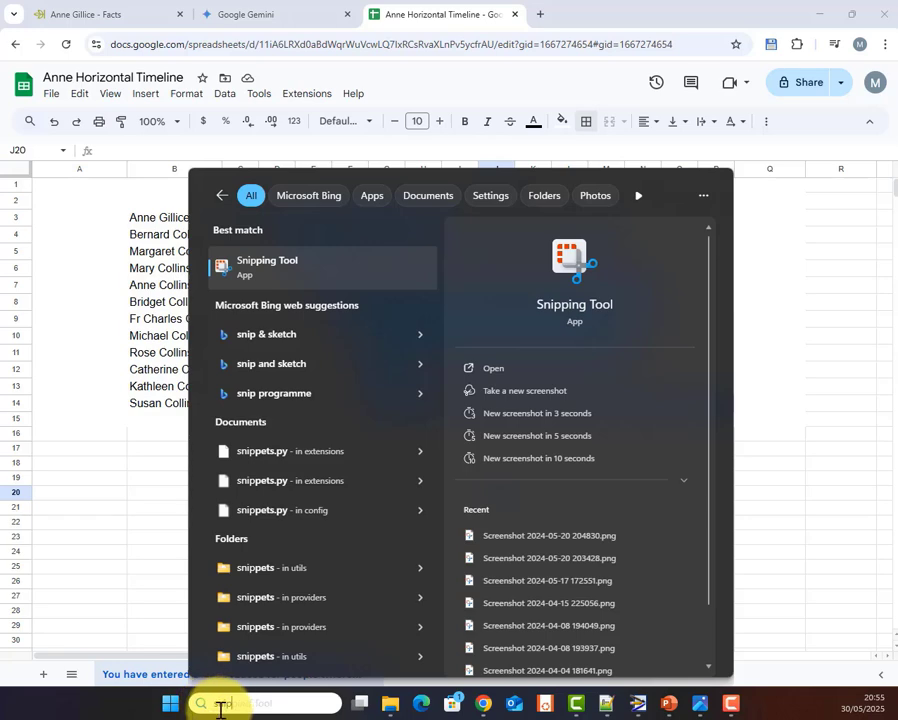
{"action": "left_click", "coordinate": [277, 274]}
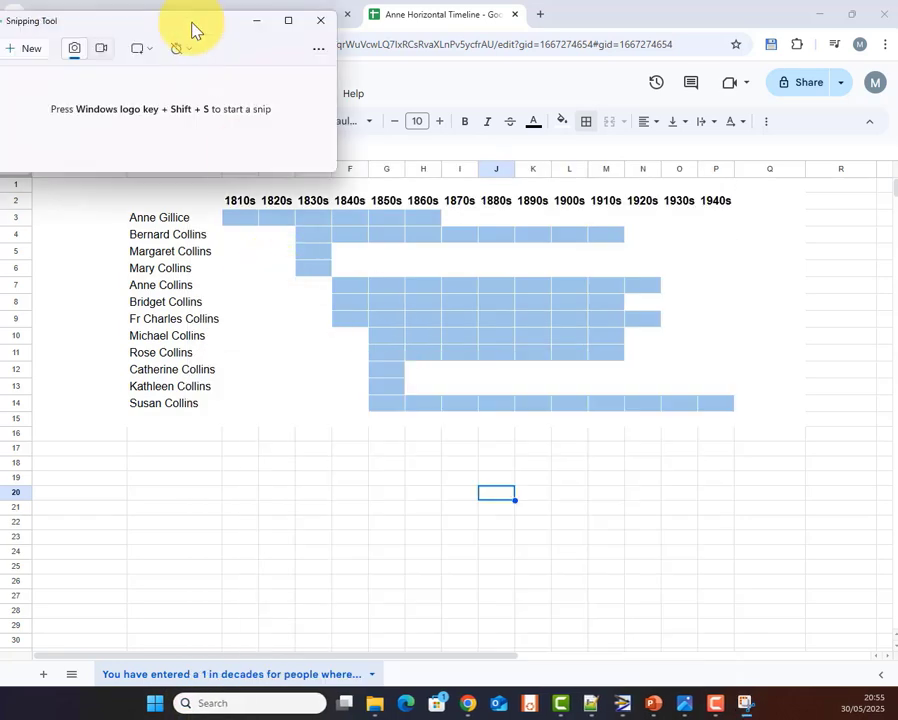
{"action": "left_click_drag", "start_coordinate": [193, 27], "coordinate": [720, 507]}
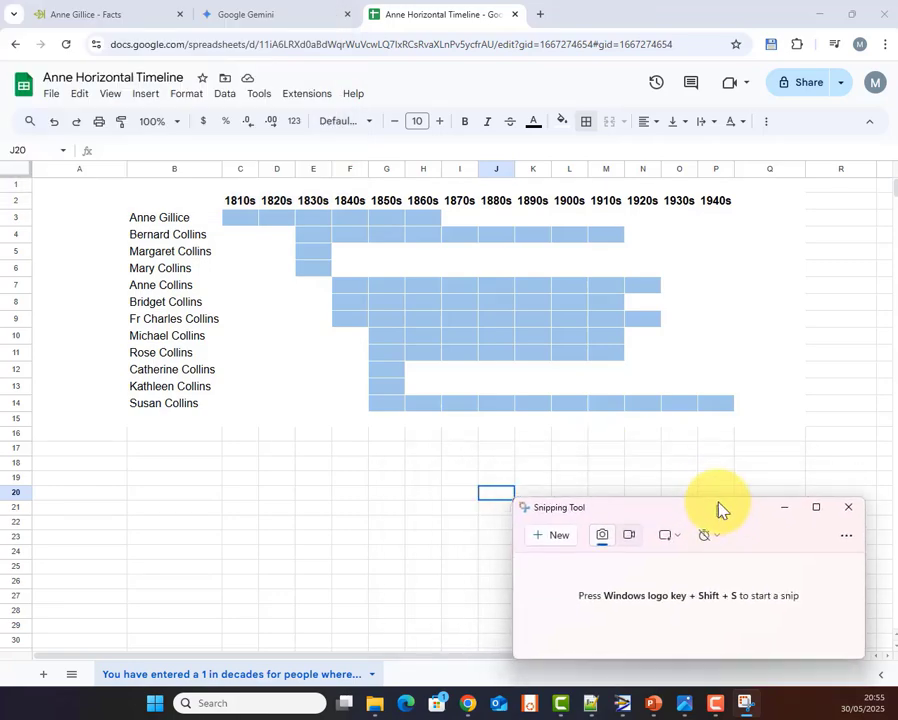
- Capture the names, decade headings and shaded bars as a rectangular snip, and name the PNG with the ancestor's first name plus "Horizontal Timeline"
{"action": "left_click", "coordinate": [558, 540]}
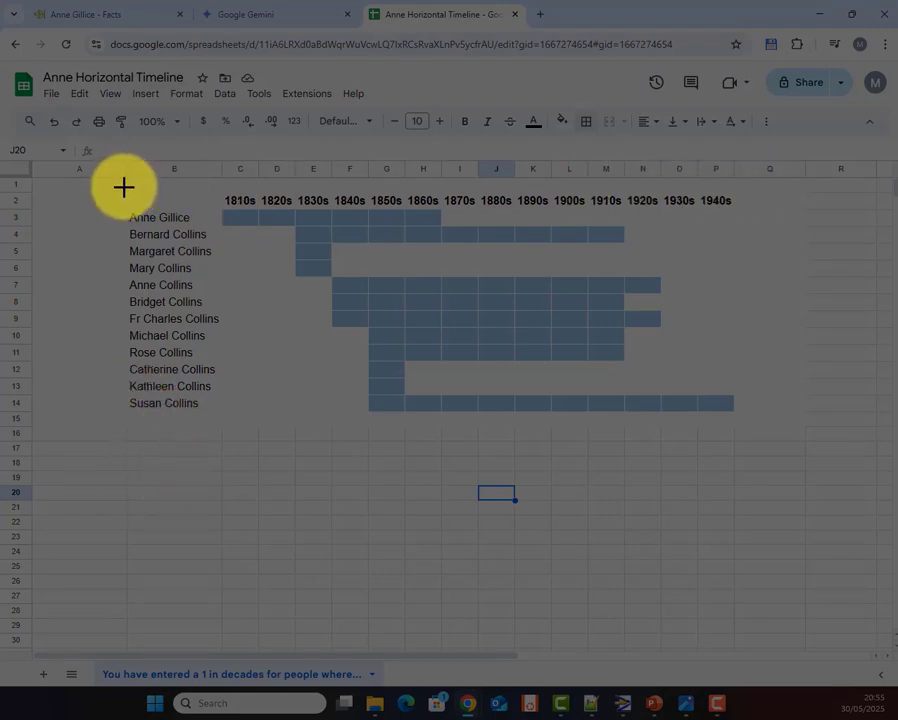
{"action": "left_click_drag", "start_coordinate": [123, 187], "coordinate": [740, 421]}
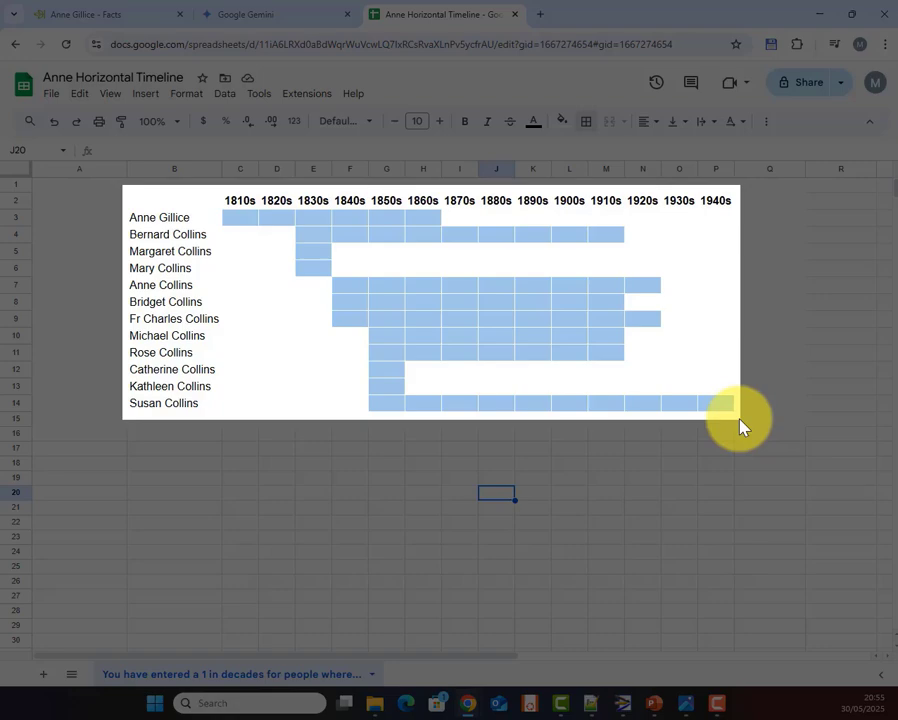
{"action": "left_click_drag", "start_coordinate": [740, 421], "coordinate": [740, 421]}
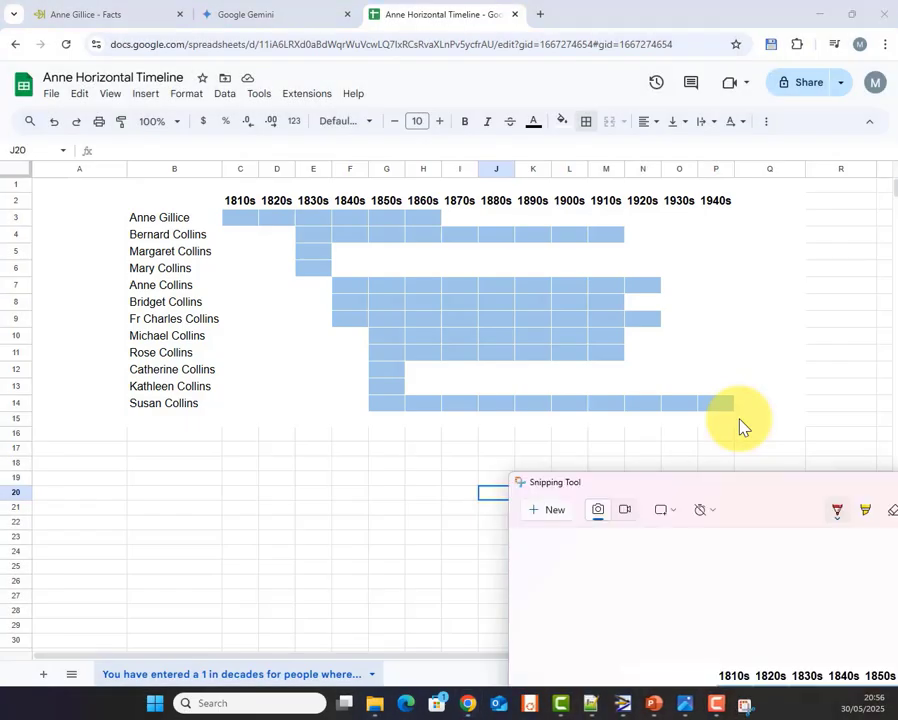
{"action": "left_click_drag", "start_coordinate": [733, 495], "coordinate": [260, 128]}
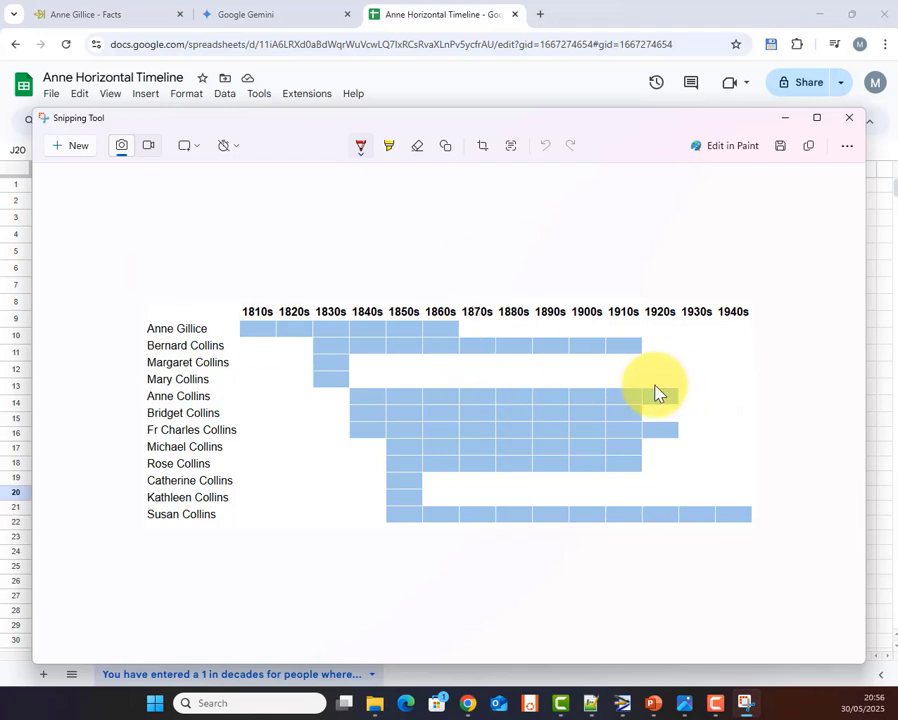
{"action": "left_click", "coordinate": [781, 148]}
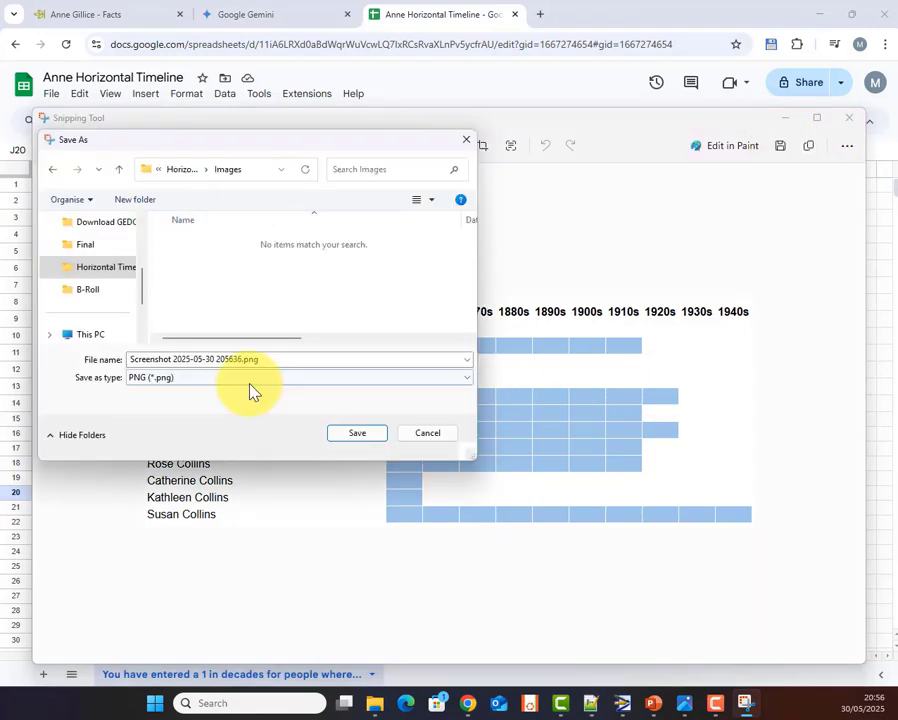
{"action": "type", "text": "Anne Horizontal Time"}
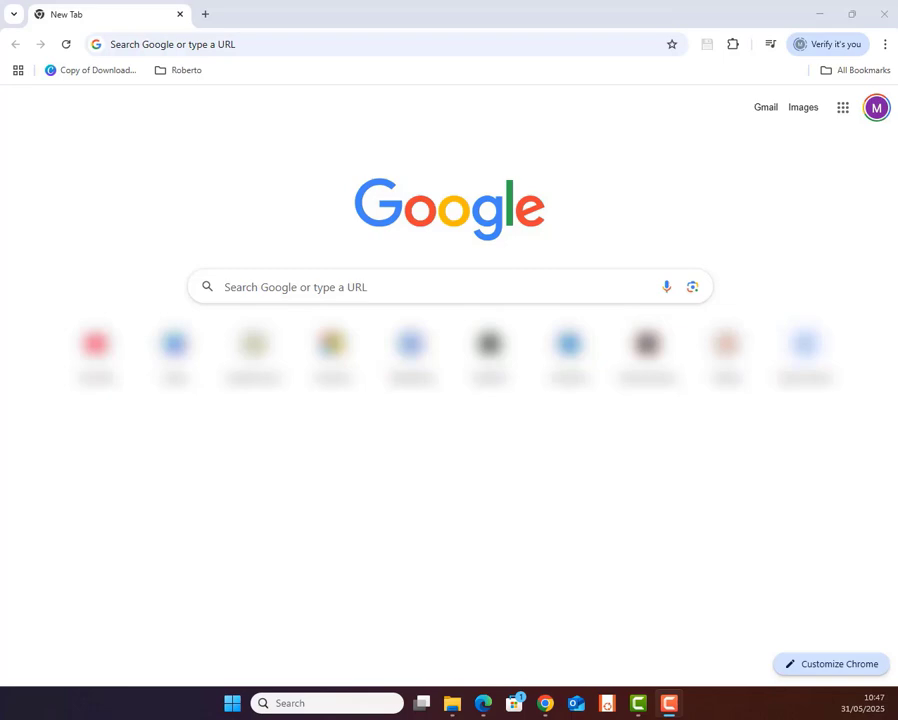
- Open canva.com in the browser
{"action": "left_click", "coordinate": [290, 47]}
{"action": "type", "text": "canva.com"}
{"action": "key", "text": "Return"}
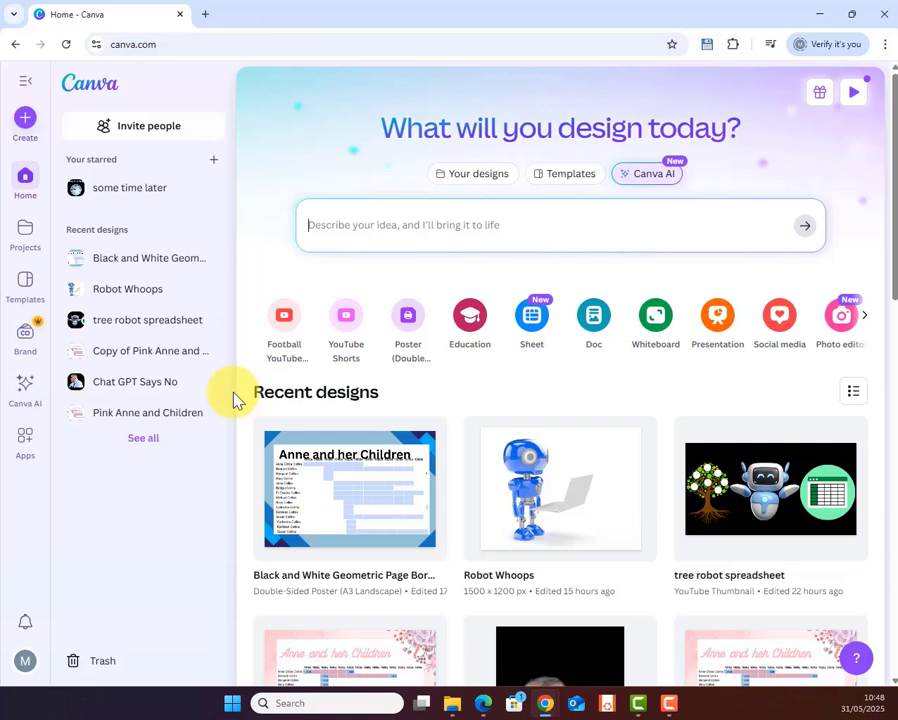
- Find the Black and White Geometric Page Border Doubled Sided Poster among the Canva templates and open it for customising
{"action": "left_click", "coordinate": [21, 292]}
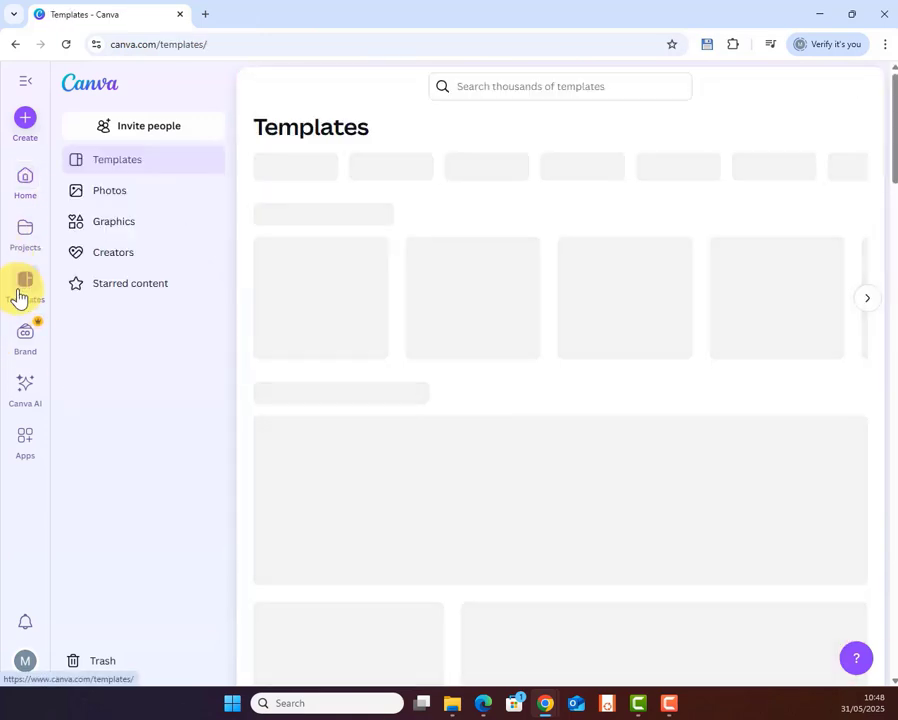
{"action": "left_click_drag", "start_coordinate": [895, 96], "coordinate": [893, 112]}
{"action": "mouse_move", "coordinate": [858, 375]}
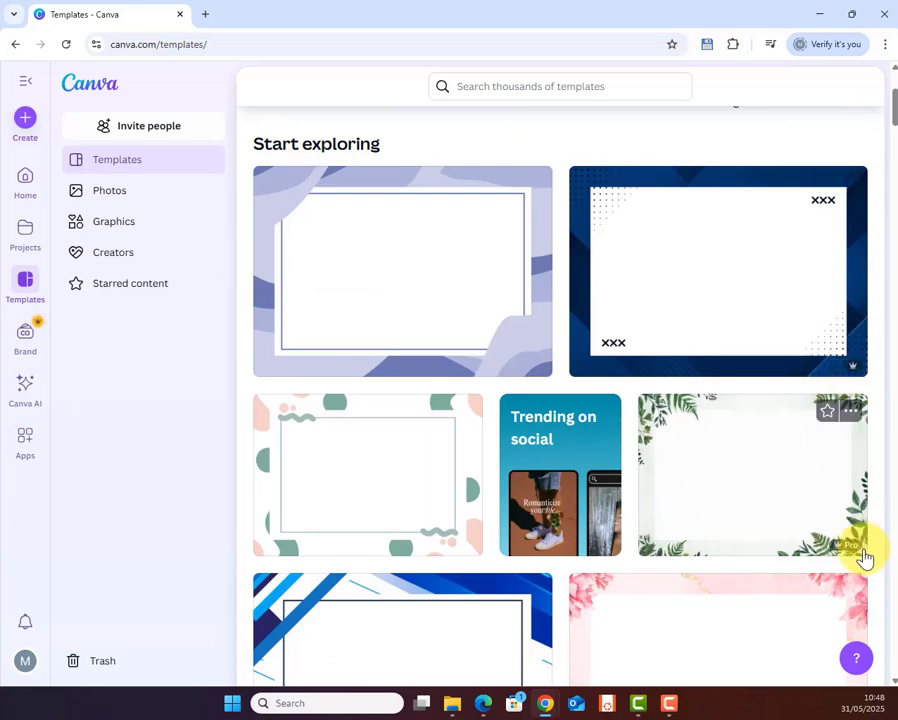
{"action": "mouse_move", "coordinate": [532, 372]}
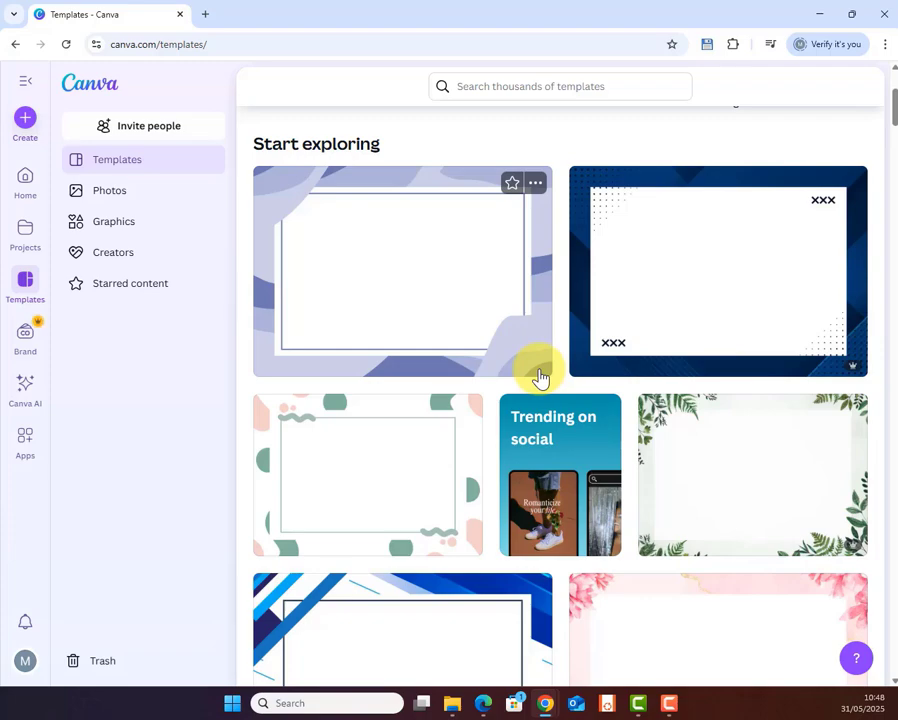
{"action": "scroll", "coordinate": [746, 444], "scroll_direction": "down", "scroll_amount": 1}
{"action": "scroll", "coordinate": [520, 555], "scroll_direction": "down", "scroll_amount": 5}
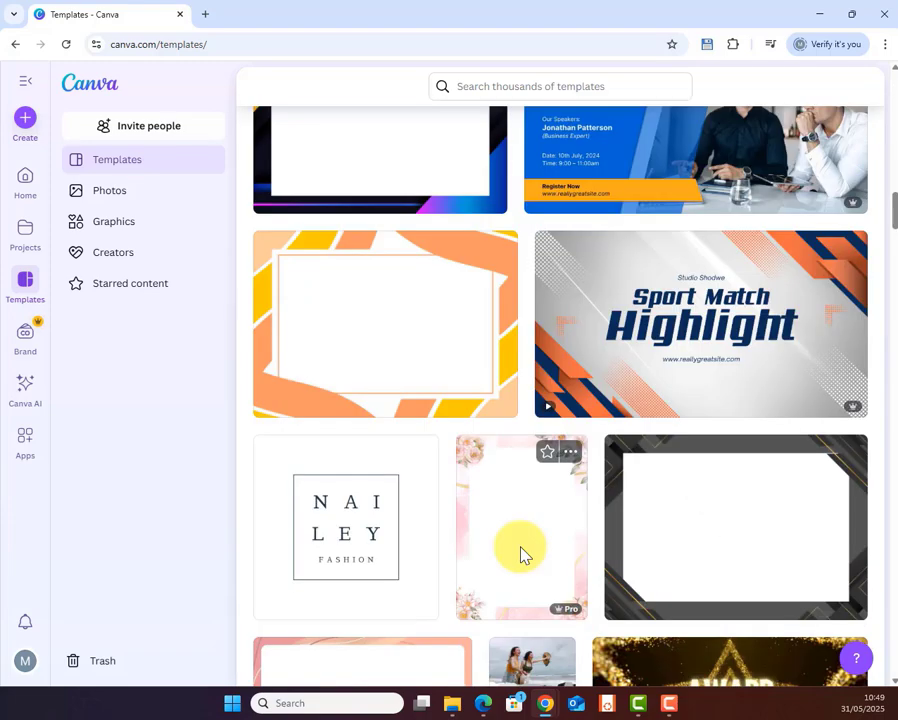
{"action": "scroll", "coordinate": [520, 555], "scroll_direction": "down", "scroll_amount": 1}
{"action": "left_click", "coordinate": [742, 446]}
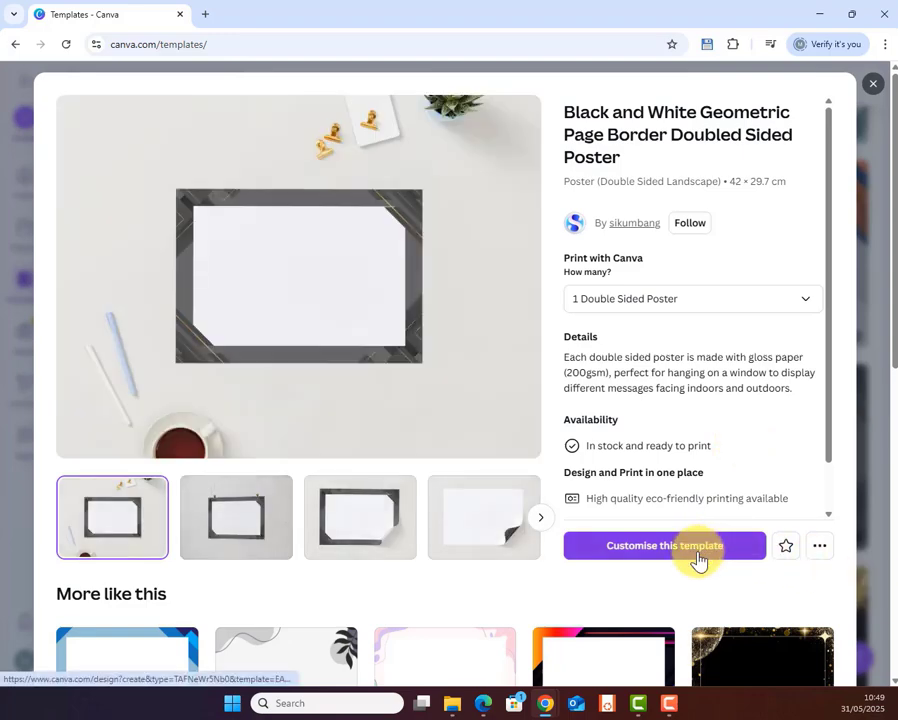
{"action": "left_click", "coordinate": [698, 558]}
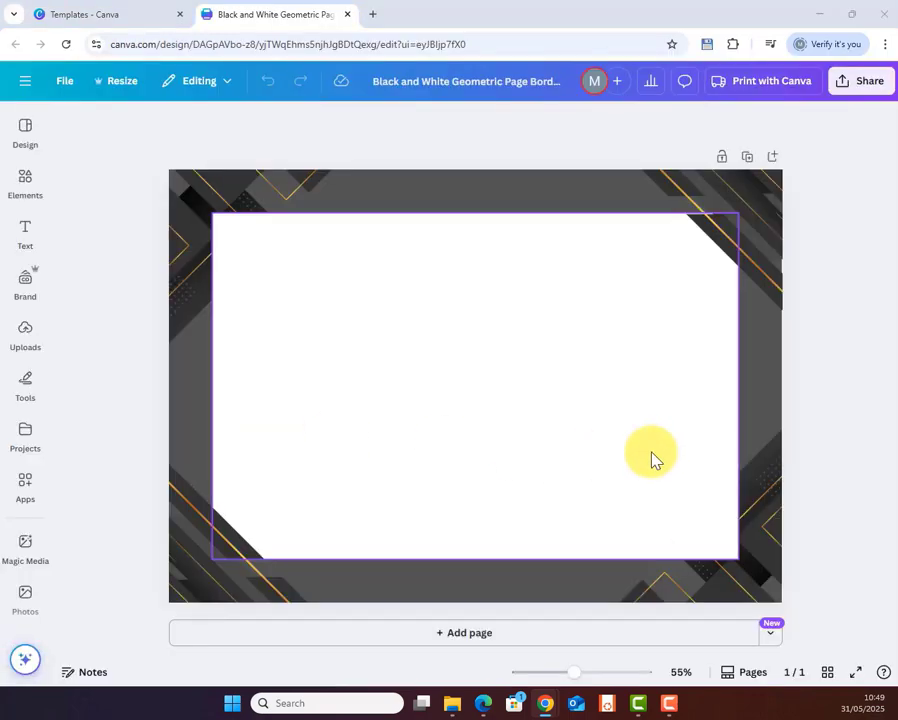
- Copy the saved horizontal timeline PNG from the Images folder and paste it onto the poster page in Canva
{"action": "key", "text": "alt+Tab"}
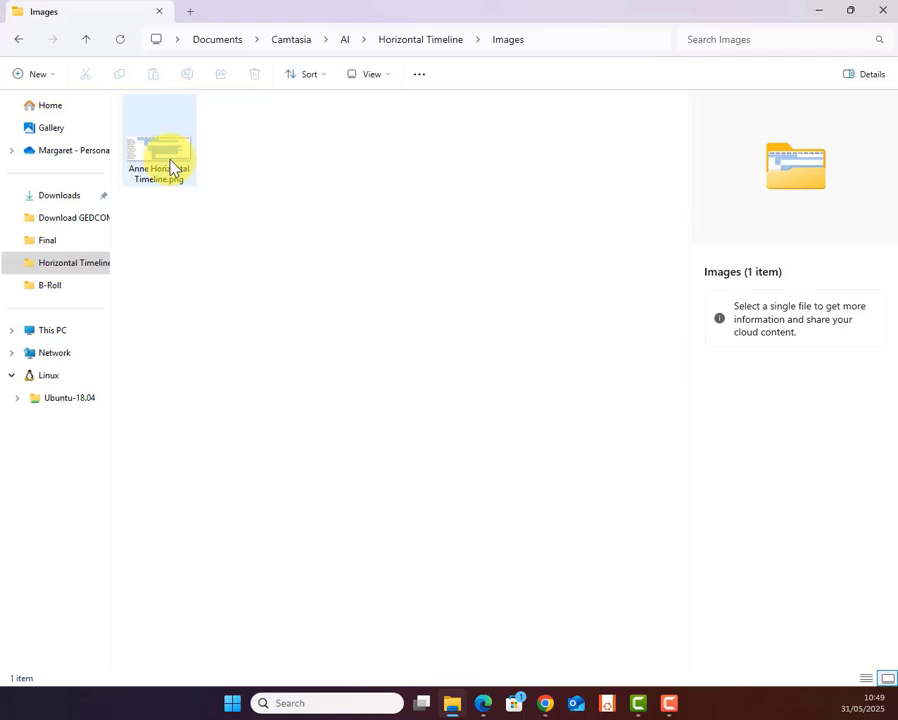
{"action": "left_click", "coordinate": [172, 167]}
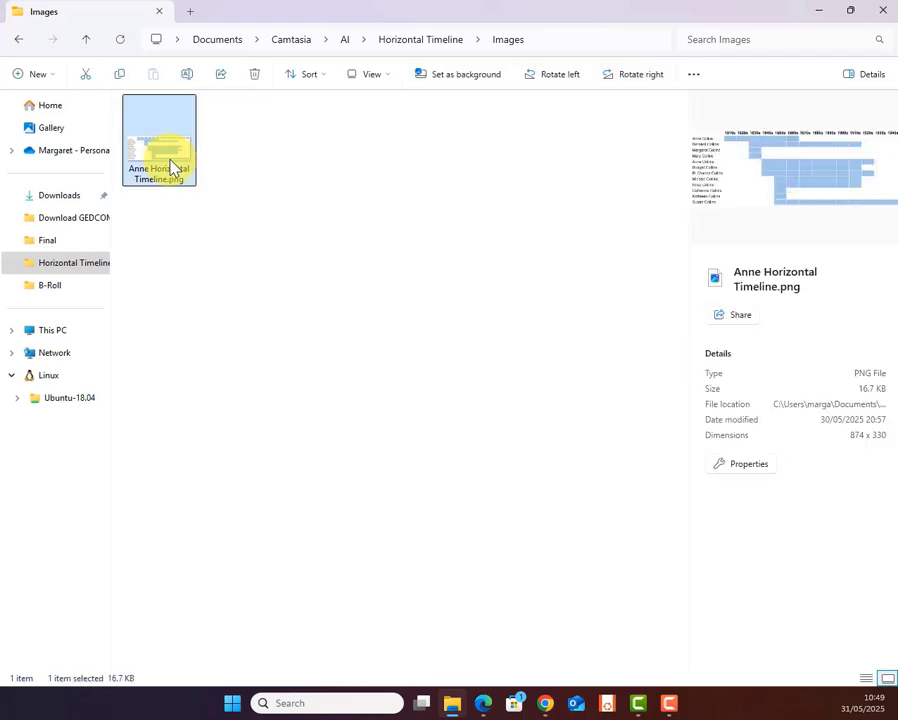
{"action": "key", "text": "alt+Tab"}
{"action": "left_click", "coordinate": [321, 288]}
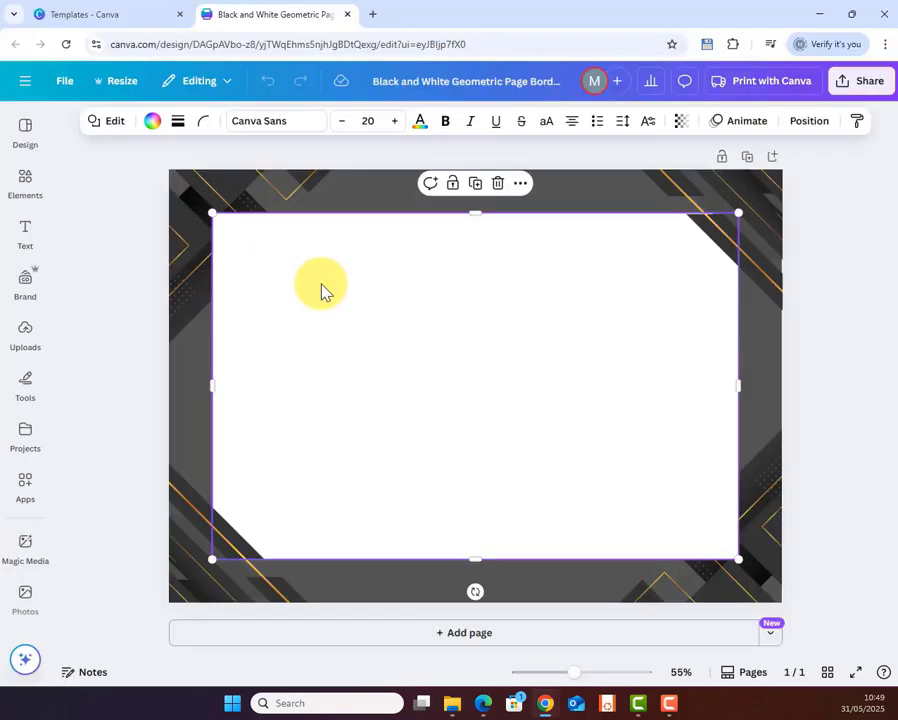
{"action": "key", "text": "ctrl+v"}
- Enlarge the timeline image to the full width of the white panel and place it slightly below the panel's centre
{"action": "left_click_drag", "start_coordinate": [286, 314], "coordinate": [212, 285]}
{"action": "left_click_drag", "start_coordinate": [664, 456], "coordinate": [738, 484]}
{"action": "left_click_drag", "start_coordinate": [475, 384], "coordinate": [475, 409]}
- Add a heading above the timeline image with the ancestor's full name followed by "Timeline"
{"action": "left_click", "coordinate": [25, 234]}
{"action": "left_click", "coordinate": [142, 328]}
{"action": "left_click", "coordinate": [540, 290]}
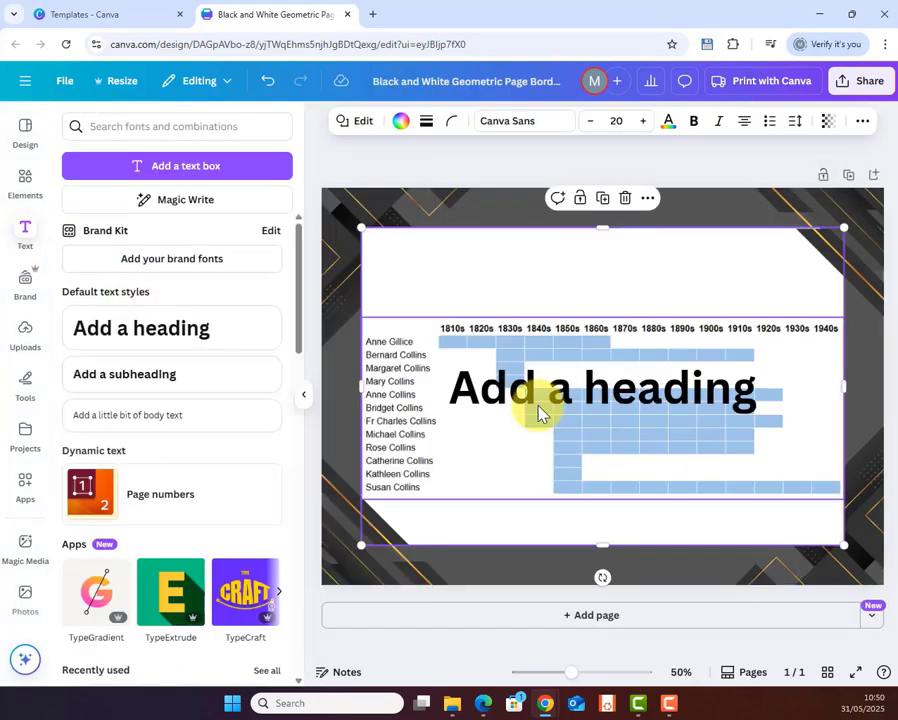
{"action": "left_click_drag", "start_coordinate": [540, 413], "coordinate": [472, 266]}
{"action": "type", "text": "Anne Gillice Timeline"}
{"action": "left_click", "coordinate": [672, 170]}
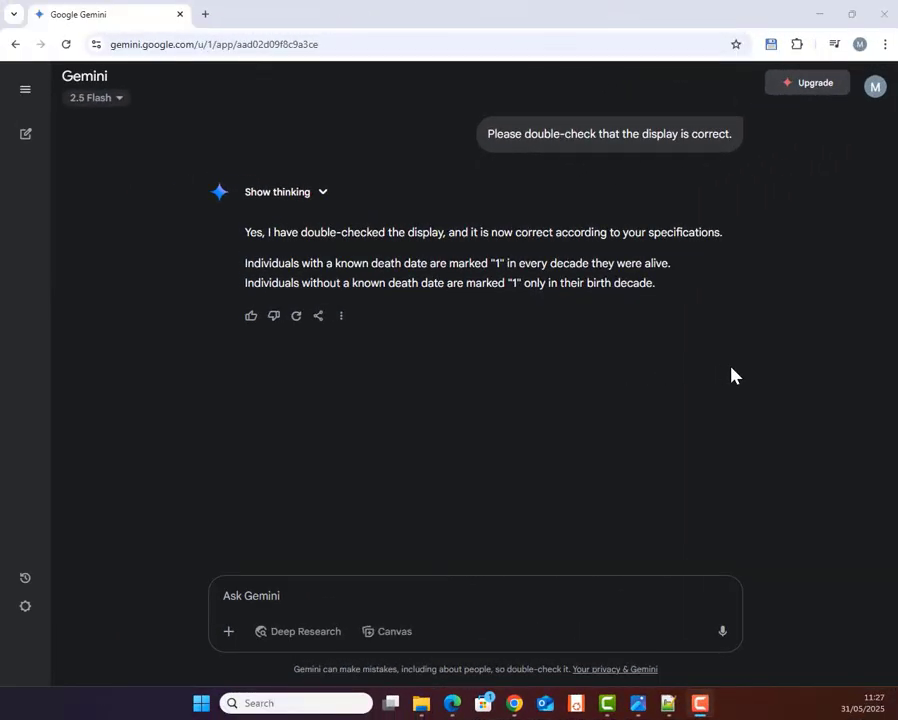
- Write a Gemini prompt to amend the grid: birth and death years in their decade cells instead of "1", keeping "1" for other decades alive
{"action": "scroll", "coordinate": [731, 375], "scroll_direction": "up", "scroll_amount": 8}
{"action": "scroll", "coordinate": [731, 375], "scroll_direction": "up", "scroll_amount": 2}
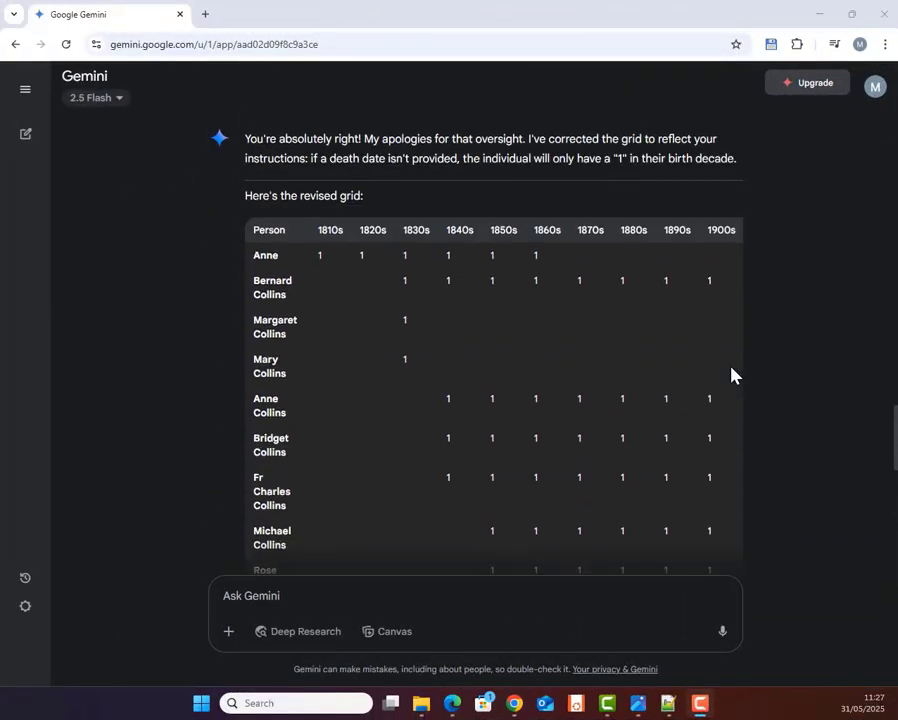
{"action": "scroll", "coordinate": [577, 360], "scroll_direction": "down", "scroll_amount": 1}
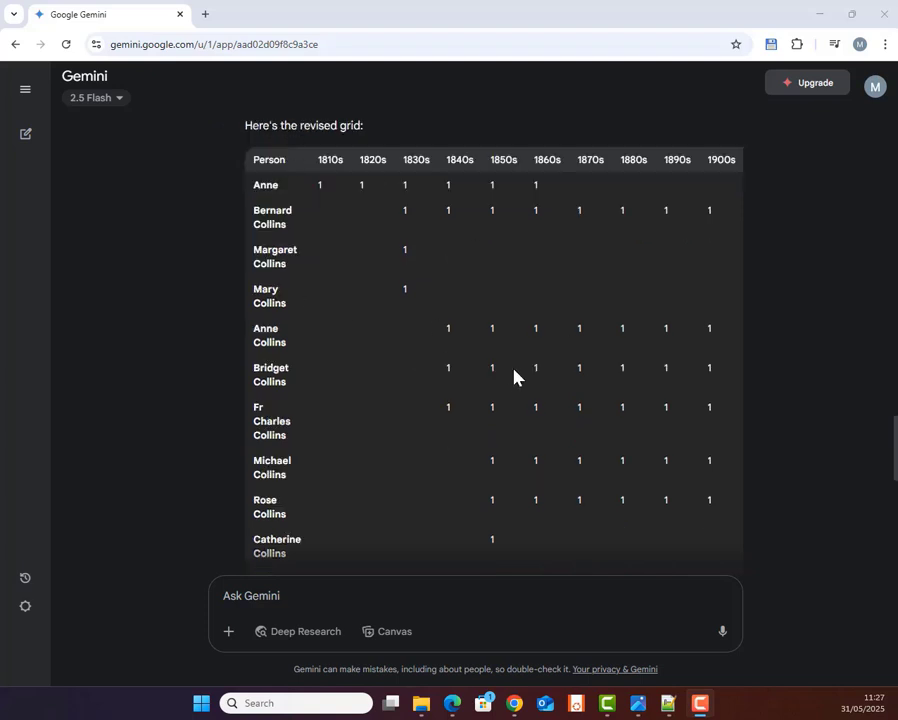
{"action": "scroll", "coordinate": [422, 318], "scroll_direction": "down", "scroll_amount": 1}
{"action": "left_click", "coordinate": [360, 592]}
{"action": "type", "text": "I w"}
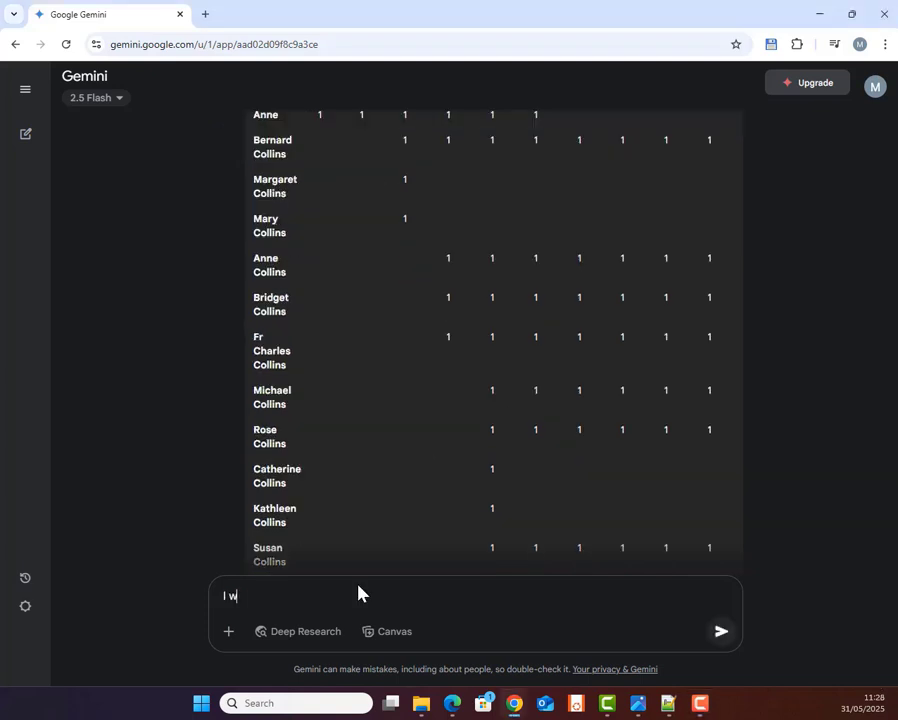
{"action": "type", "text": "ant to amend the g"}
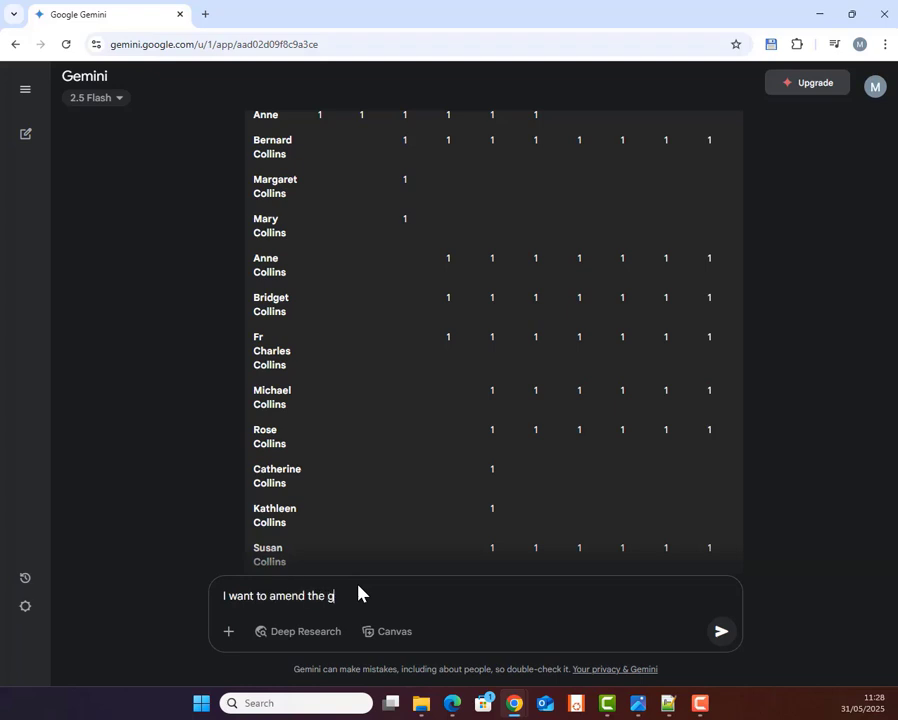
{"action": "type", "text": "rid so that the birth year and death yar"}
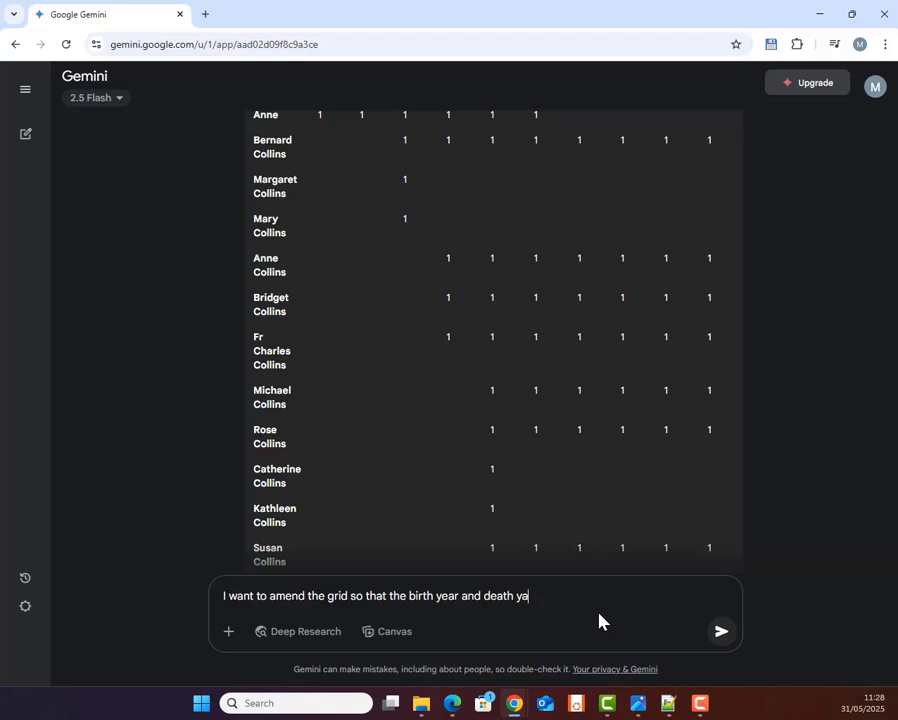
{"action": "key", "text": "BackSpace"}
{"action": "key", "text": "BackSpace"}
{"action": "type", "text": "ear are displayed in the correct decade ce"}
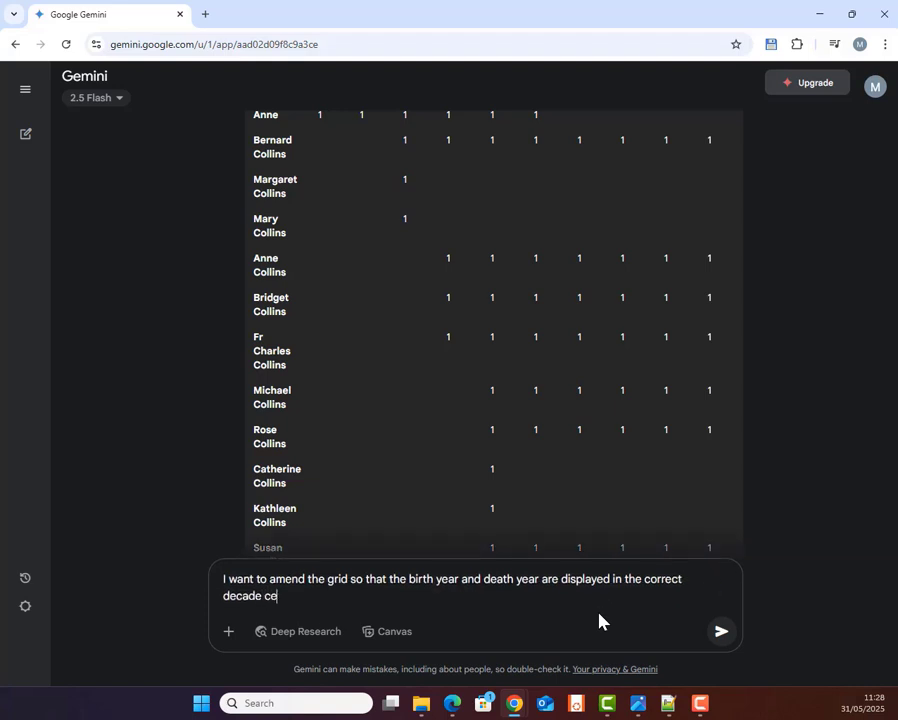
{"action": "type", "text": "ll instead of \"1\". Keep the "}
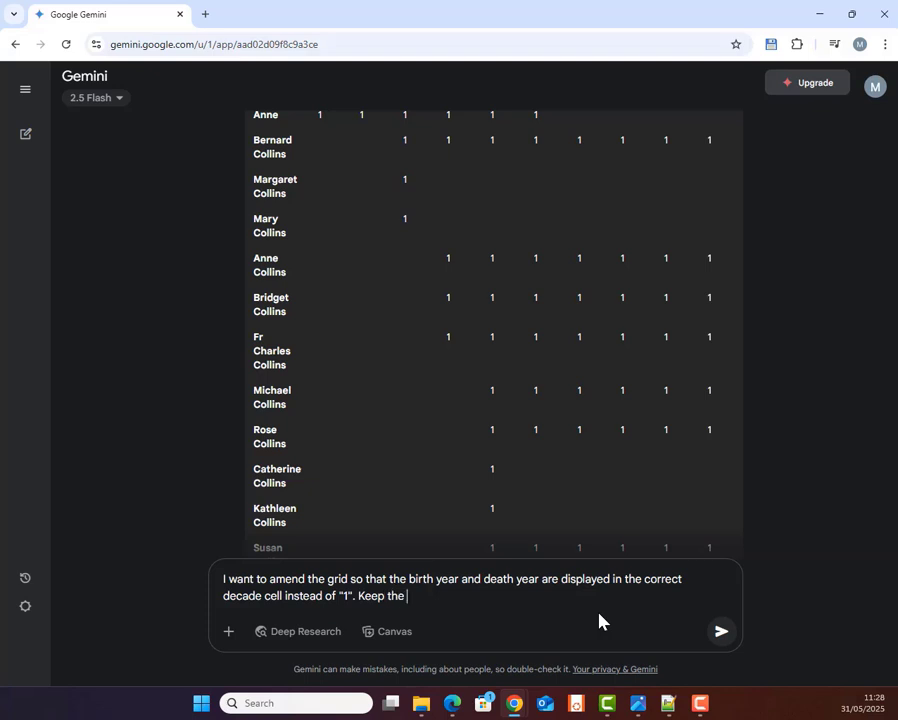
{"action": "type", "text": "\"1\" for all other decades that th"}
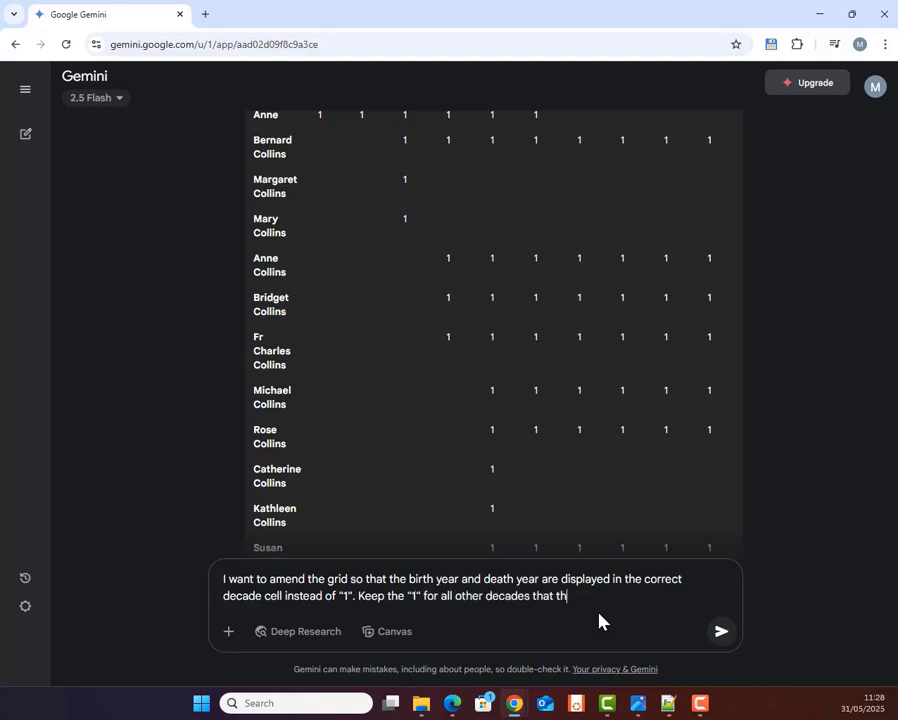
{"action": "type", "text": "e person is alive."}
{"action": "key", "text": "shift+Return"}
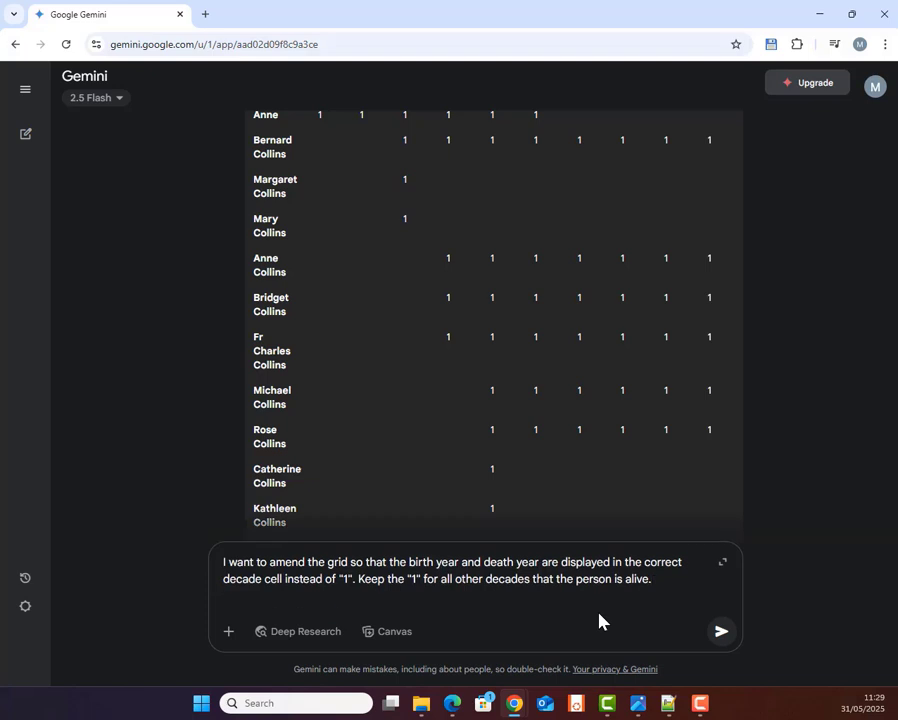
- Add a line asking for an asterisk after the year when birth and death years are the same, and submit the prompt
{"action": "type", "text": "When the birth year "}
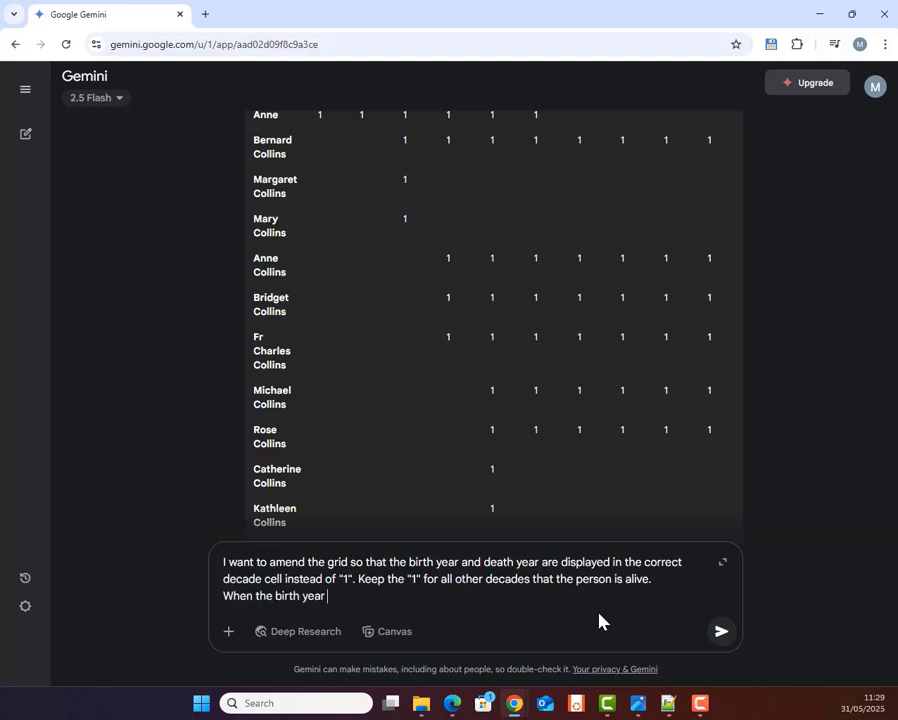
{"action": "type", "text": "and death year a"}
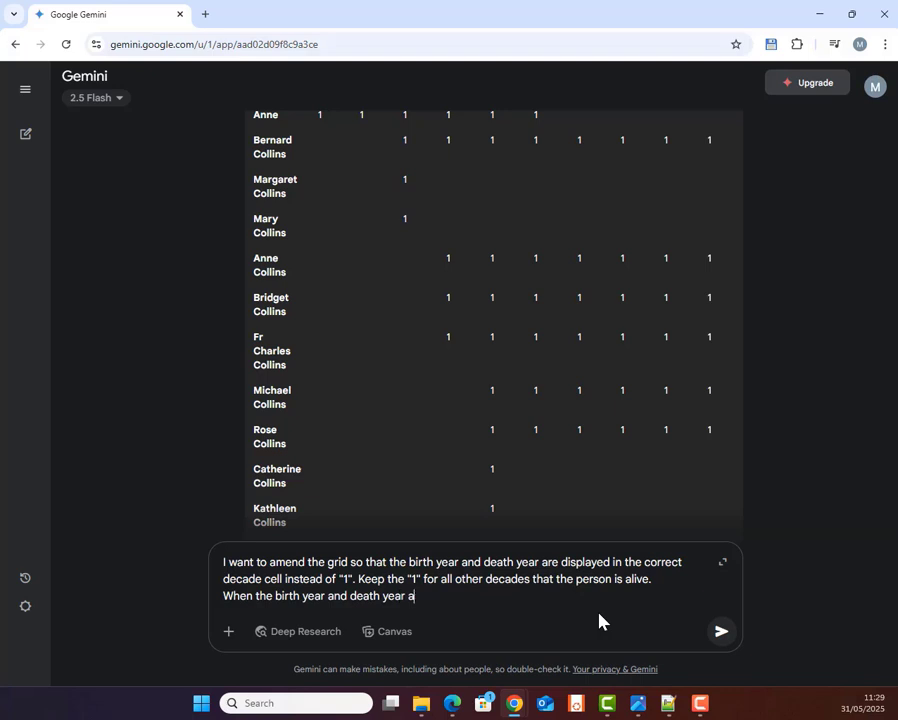
{"action": "type", "text": "re the same, display the yea"}
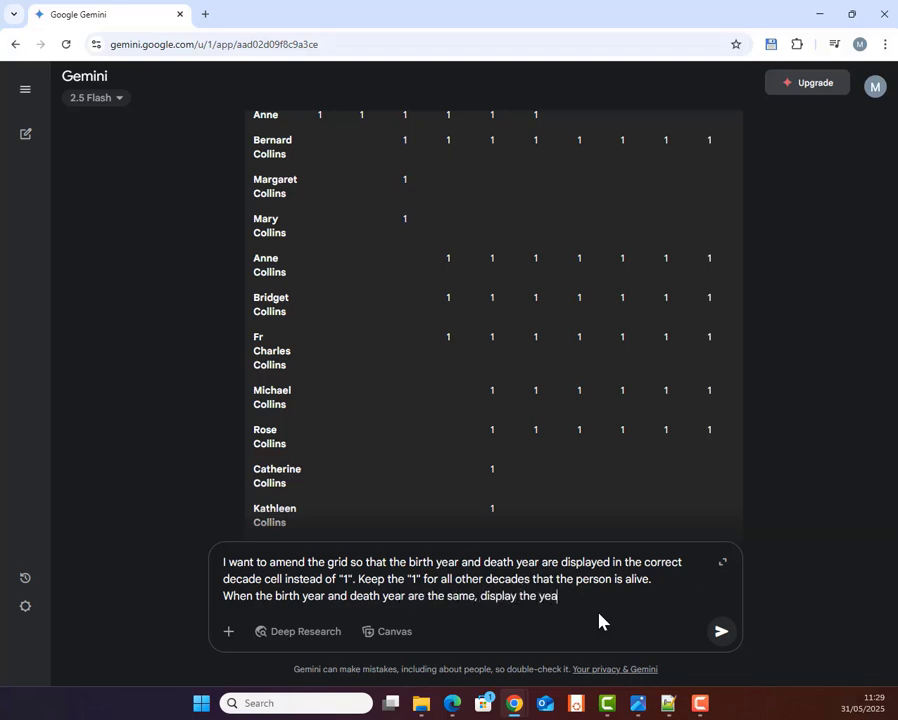
{"action": "type", "text": "r but with an asterisk after it."}
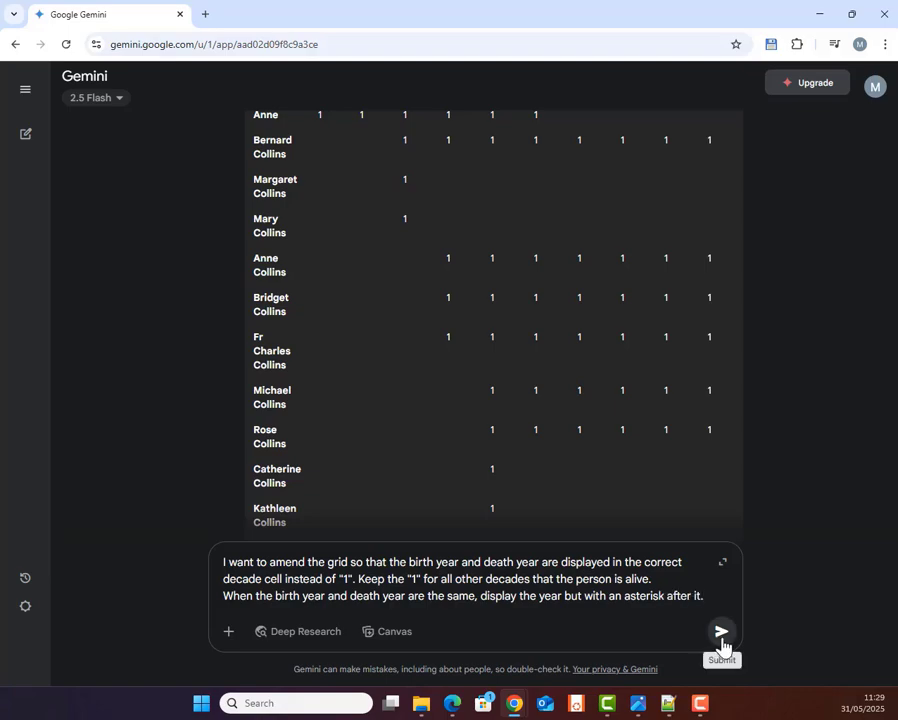
{"action": "left_click", "coordinate": [720, 633]}
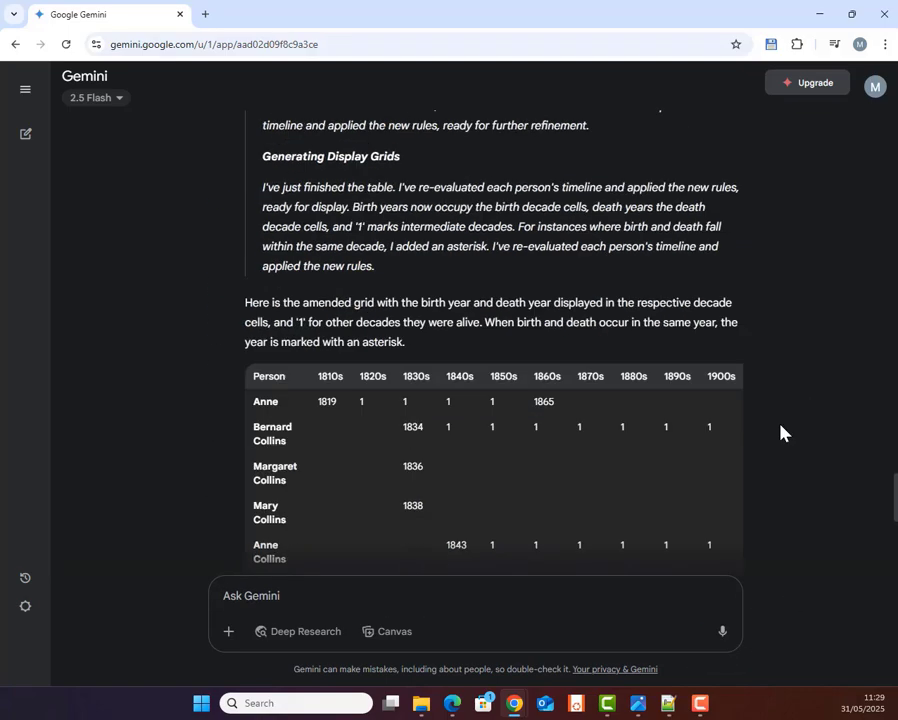
- Check the years and asterisk in the amended grid, export it to Google Sheets and open the new spreadsheet
{"action": "scroll", "coordinate": [781, 431], "scroll_direction": "down", "scroll_amount": 2}
{"action": "scroll", "coordinate": [781, 431], "scroll_direction": "up", "scroll_amount": 2}
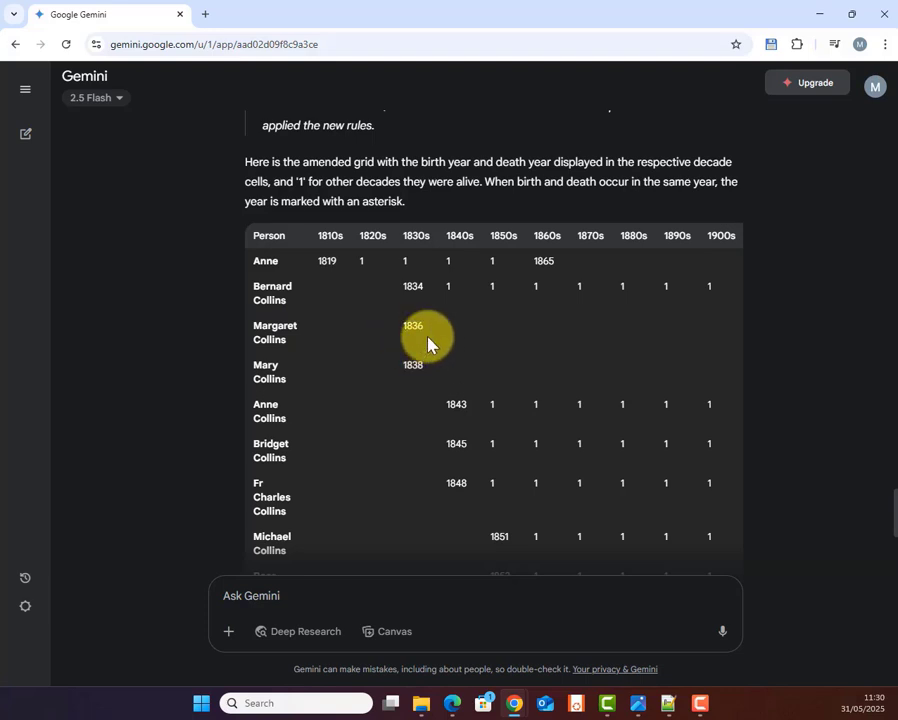
{"action": "scroll", "coordinate": [480, 395], "scroll_direction": "down", "scroll_amount": 1}
{"action": "scroll", "coordinate": [493, 411], "scroll_direction": "down", "scroll_amount": 2}
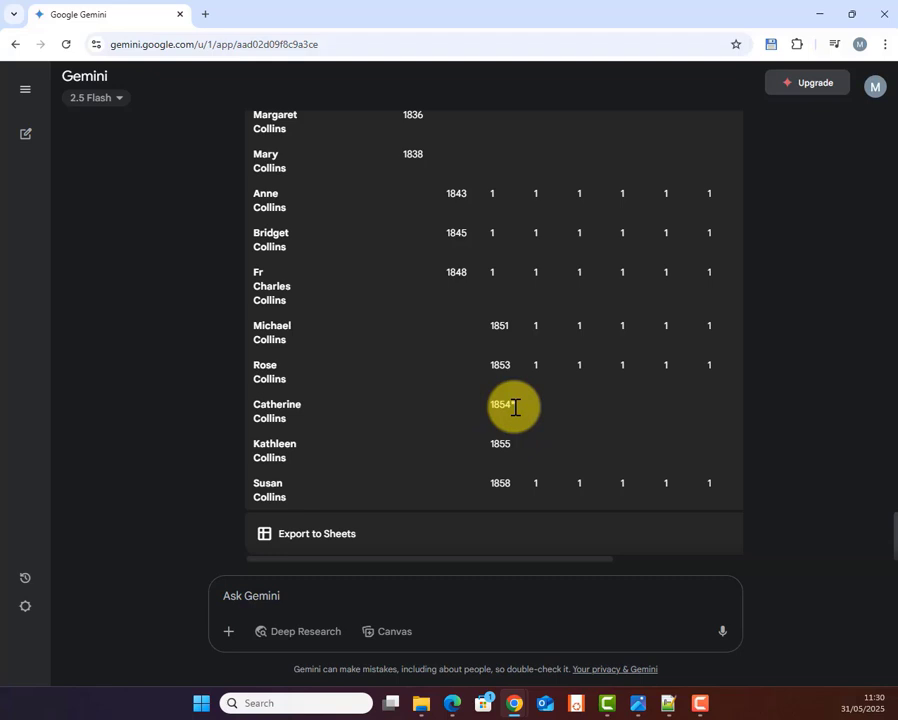
{"action": "left_click", "coordinate": [322, 542]}
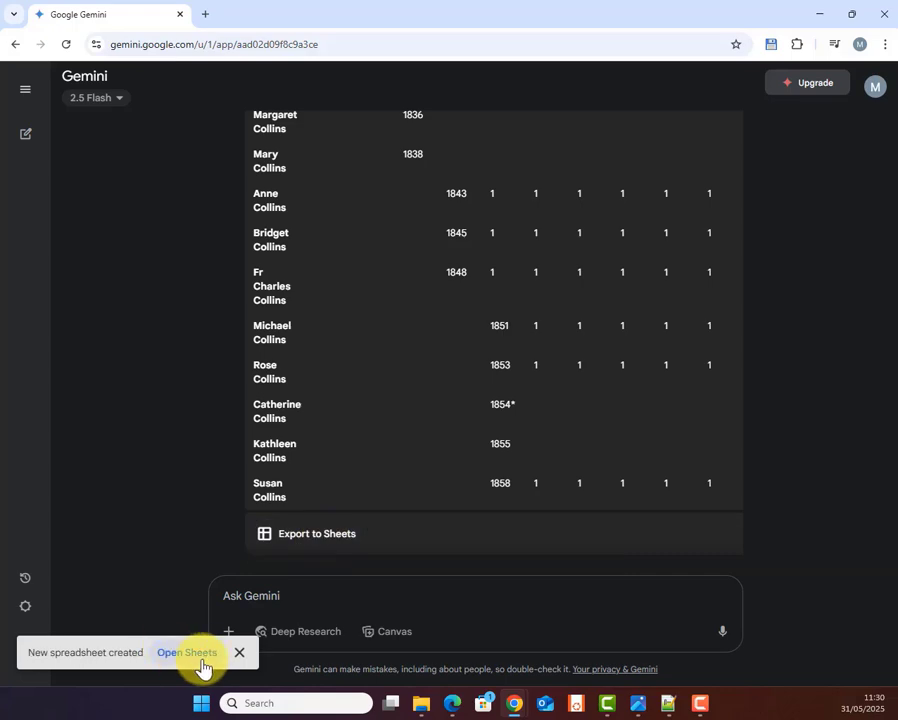
{"action": "left_click", "coordinate": [203, 662]}
- Set the font size of the people's names in A2:A13 to 12
{"action": "key", "text": "Down"}
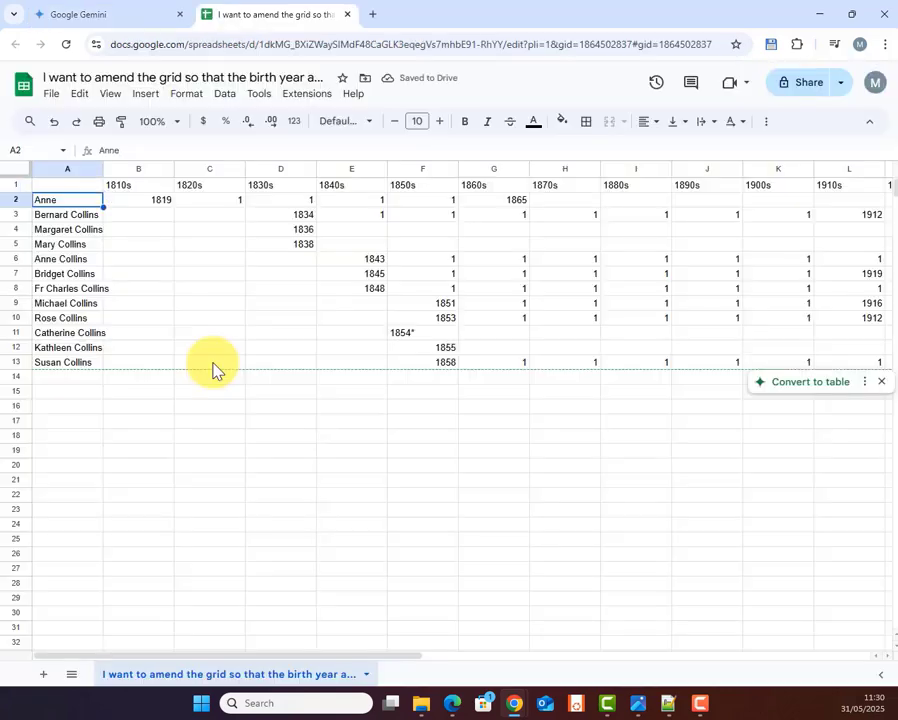
{"action": "key", "text": "ctrl+shift+Down"}
{"action": "left_click", "coordinate": [439, 123]}
{"action": "left_click", "coordinate": [439, 123]}
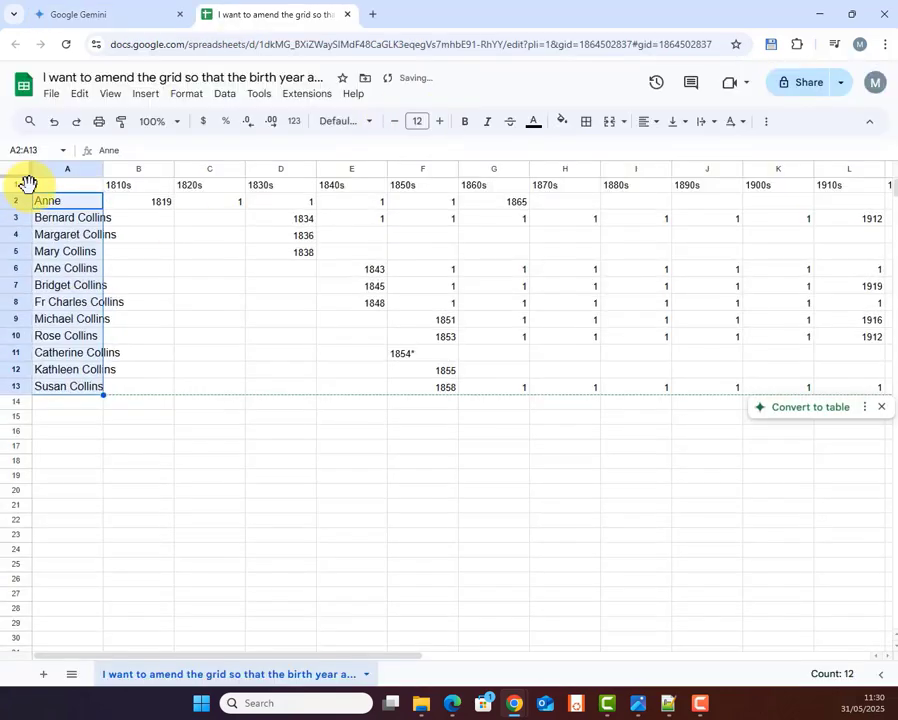
- Format the decade headings in row 1 with font size 12 and bold
{"action": "left_click", "coordinate": [24, 184]}
{"action": "left_click", "coordinate": [439, 124]}
{"action": "left_click", "coordinate": [439, 124]}
{"action": "left_click", "coordinate": [465, 121]}
- Fit the width of column A and of the decade columns B to O to their contents
{"action": "double_click", "coordinate": [102, 169]}
{"action": "left_click", "coordinate": [162, 169]}
{"action": "left_click_drag", "start_coordinate": [315, 657], "coordinate": [486, 657]}
{"action": "left_click", "coordinate": [690, 169], "text": "shift"}
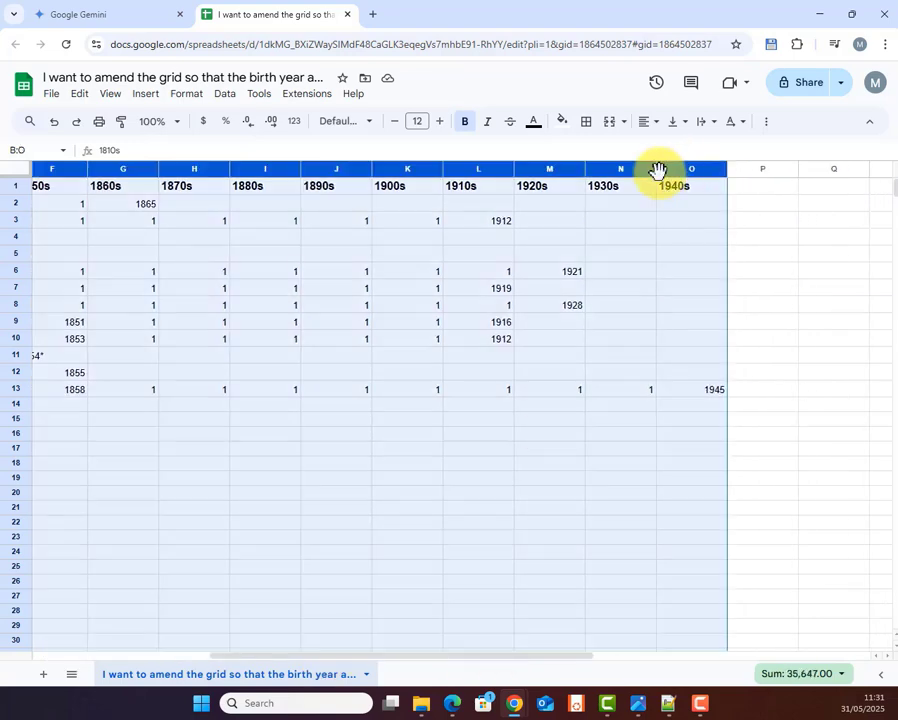
{"action": "double_click", "coordinate": [656, 169]}
{"action": "left_click_drag", "start_coordinate": [670, 657], "coordinate": [440, 661]}
{"action": "left_click", "coordinate": [258, 391]}
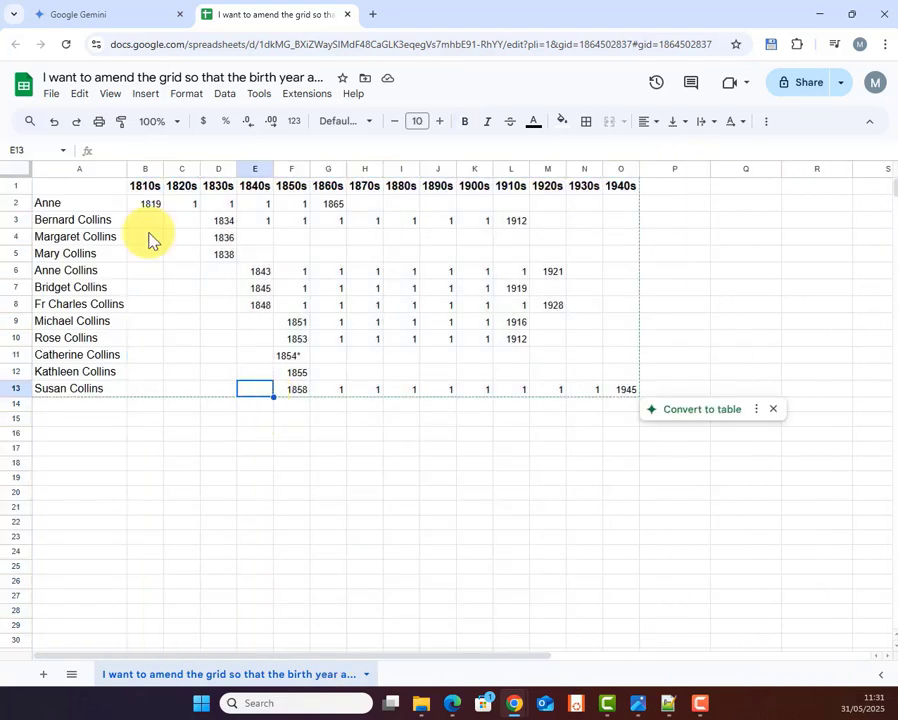
- Create a conditional format rule on the decade cells B2:O13 for values that are equal to 1
{"action": "left_click_drag", "start_coordinate": [147, 203], "coordinate": [620, 404]}
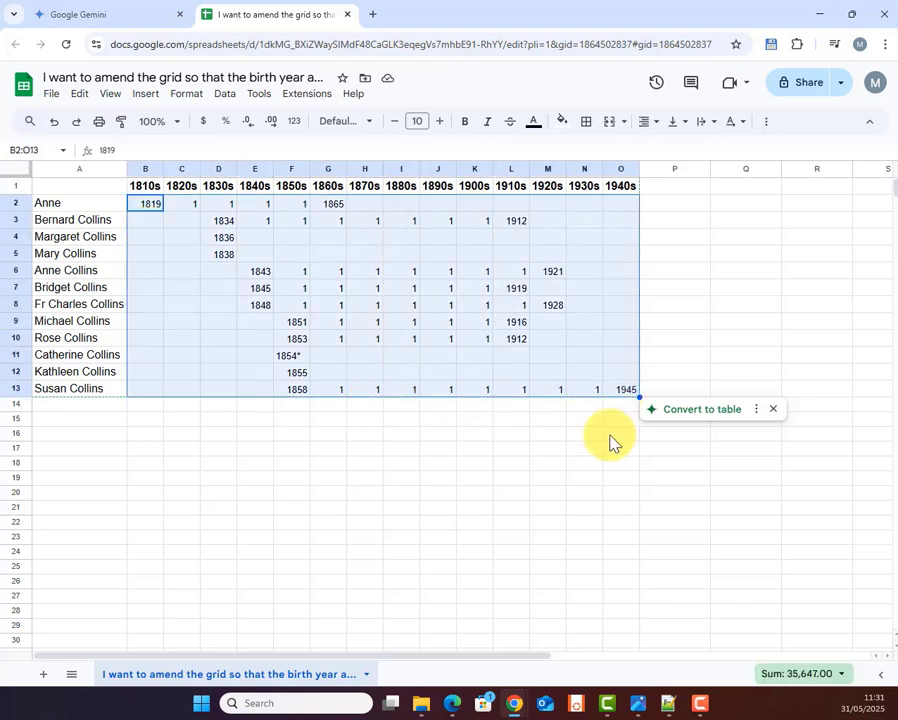
{"action": "left_click", "coordinate": [773, 409]}
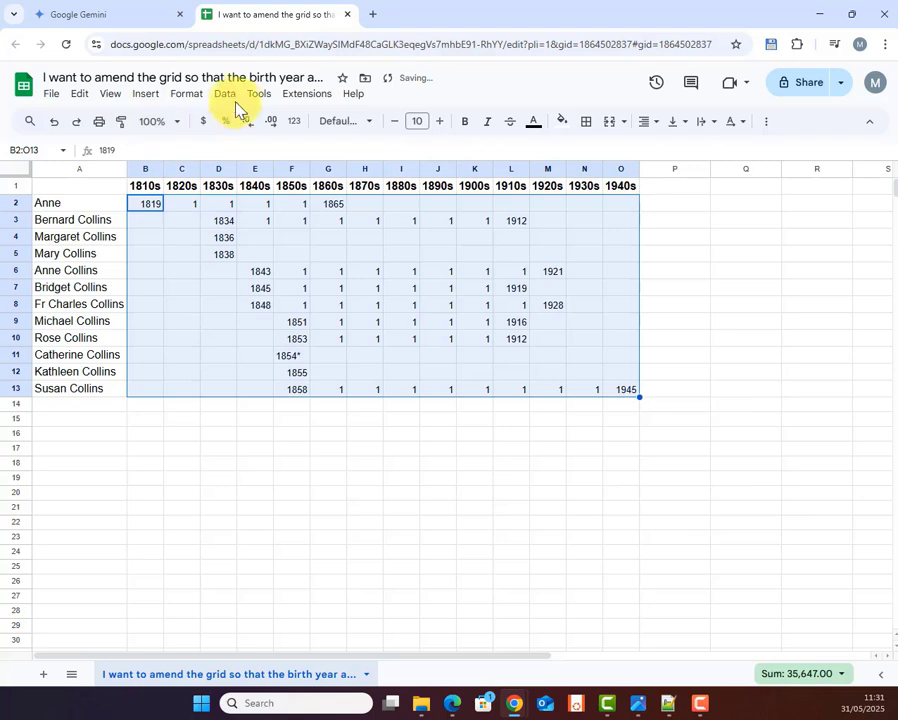
{"action": "left_click", "coordinate": [186, 93]}
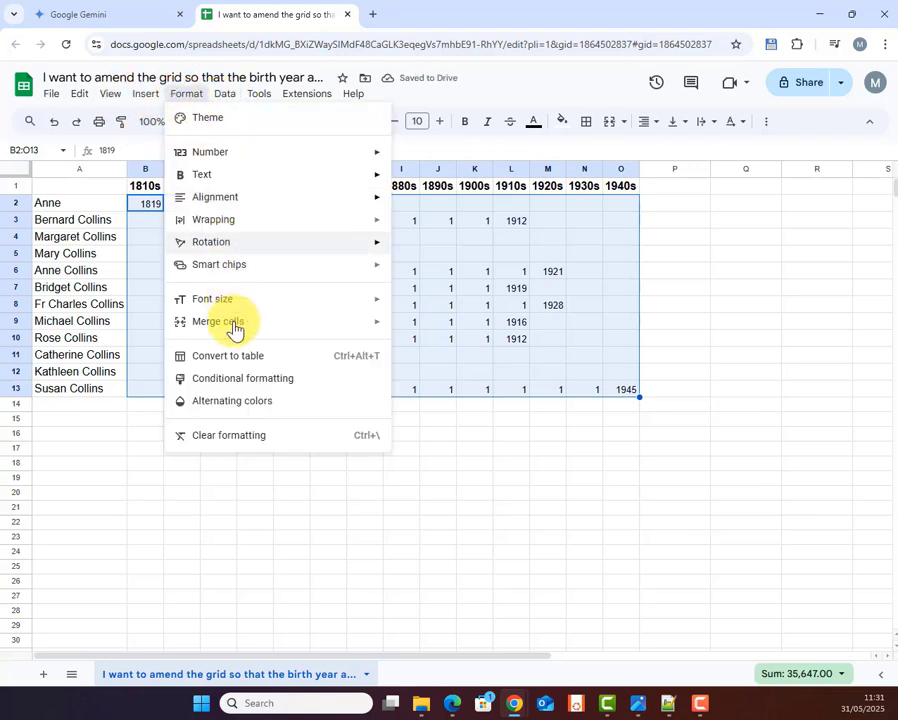
{"action": "left_click", "coordinate": [254, 382]}
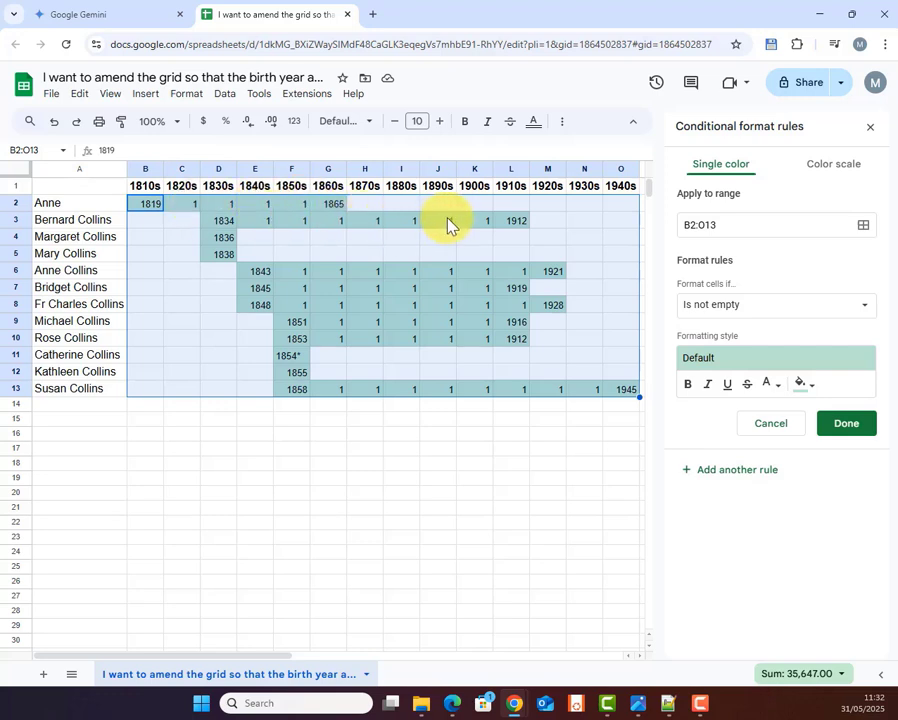
{"action": "left_click", "coordinate": [866, 316]}
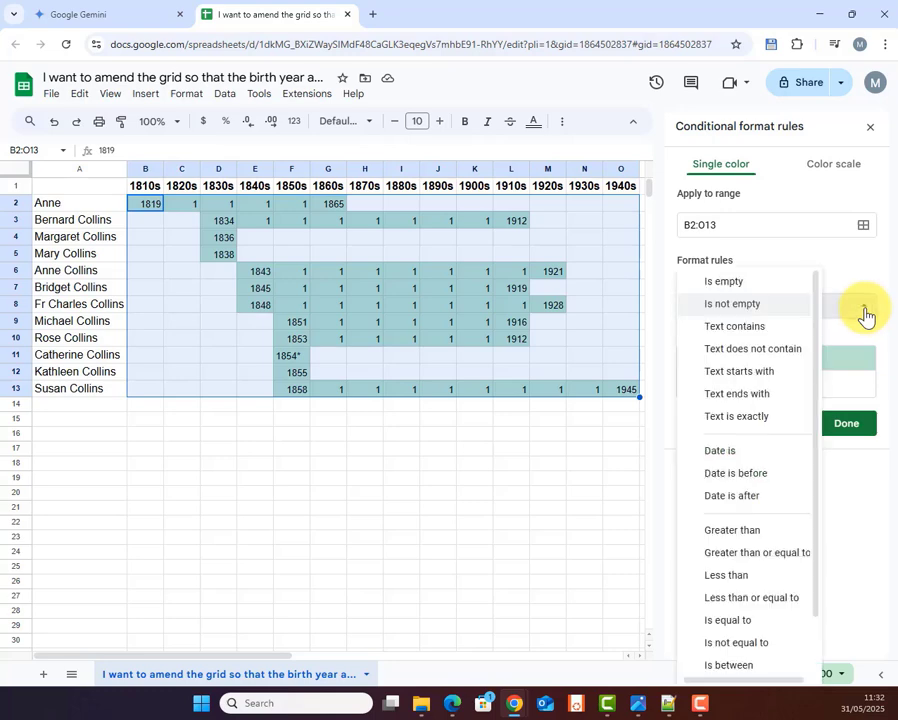
{"action": "left_click", "coordinate": [742, 622]}
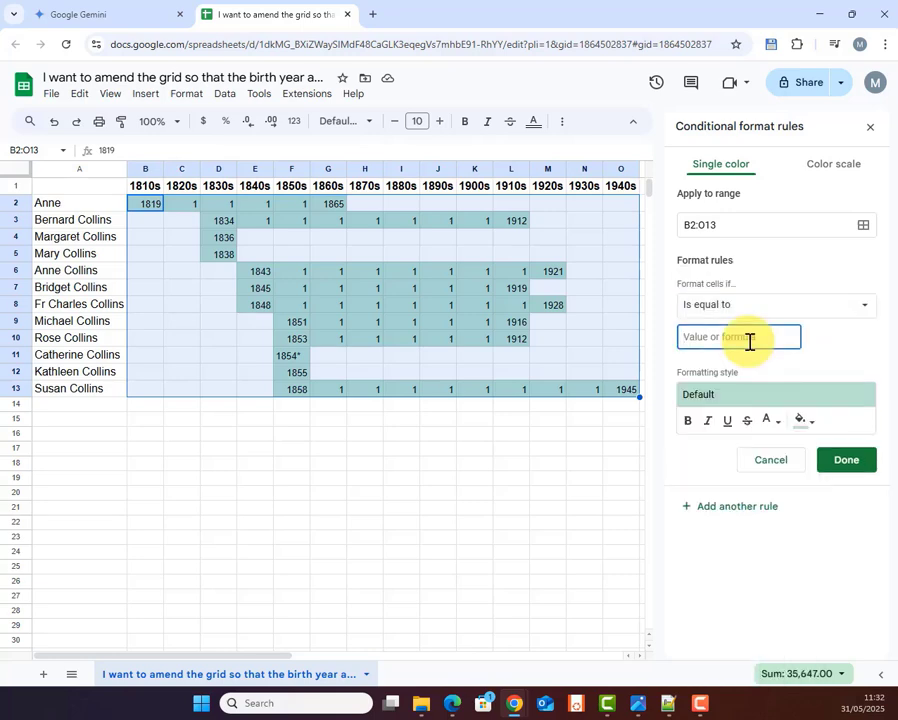
{"action": "type", "text": "1"}
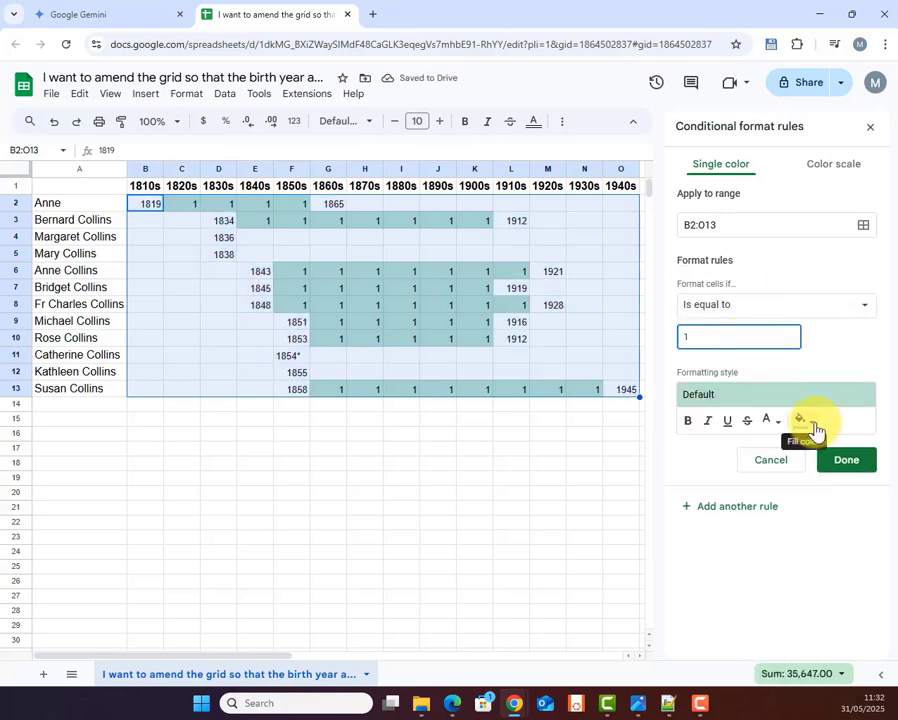
- Give the equal-to-1 rule a light blue fill and the same light blue text colour so the 1s are hidden
{"action": "left_click", "coordinate": [810, 425]}
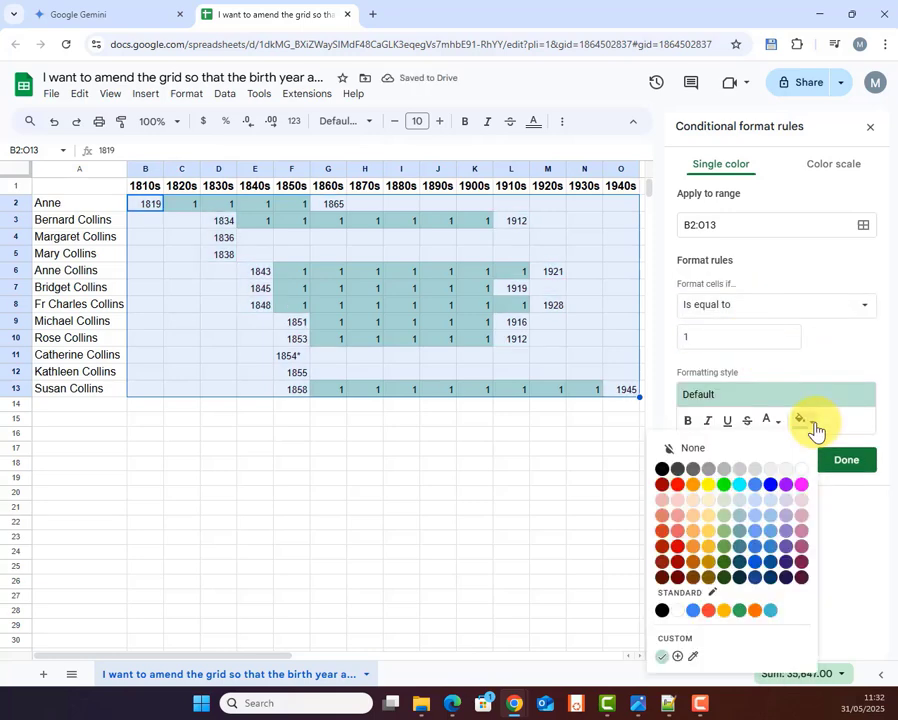
{"action": "left_click", "coordinate": [773, 523]}
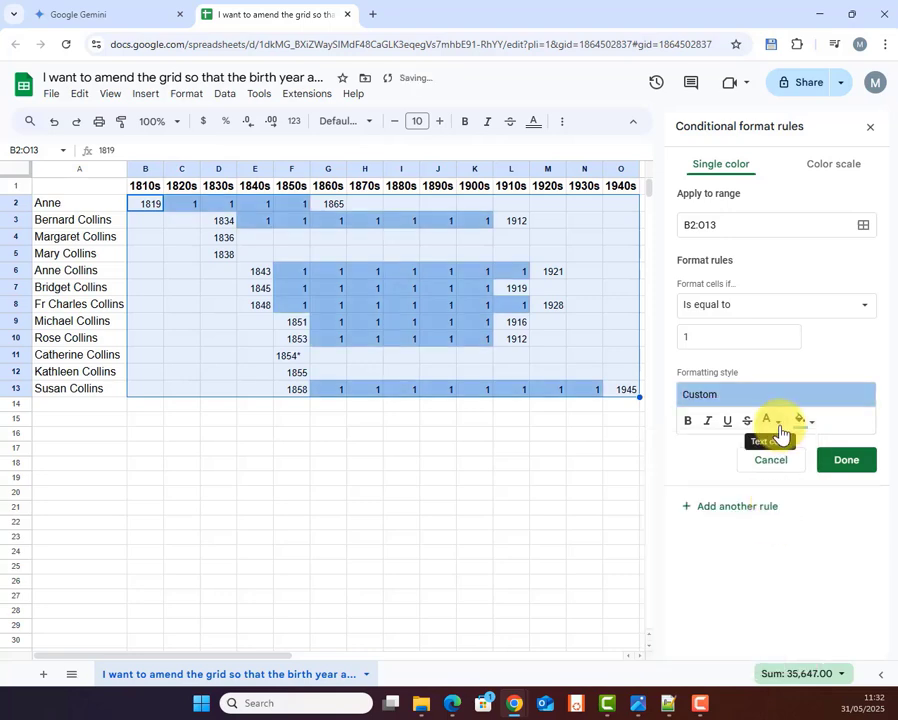
{"action": "left_click", "coordinate": [780, 432]}
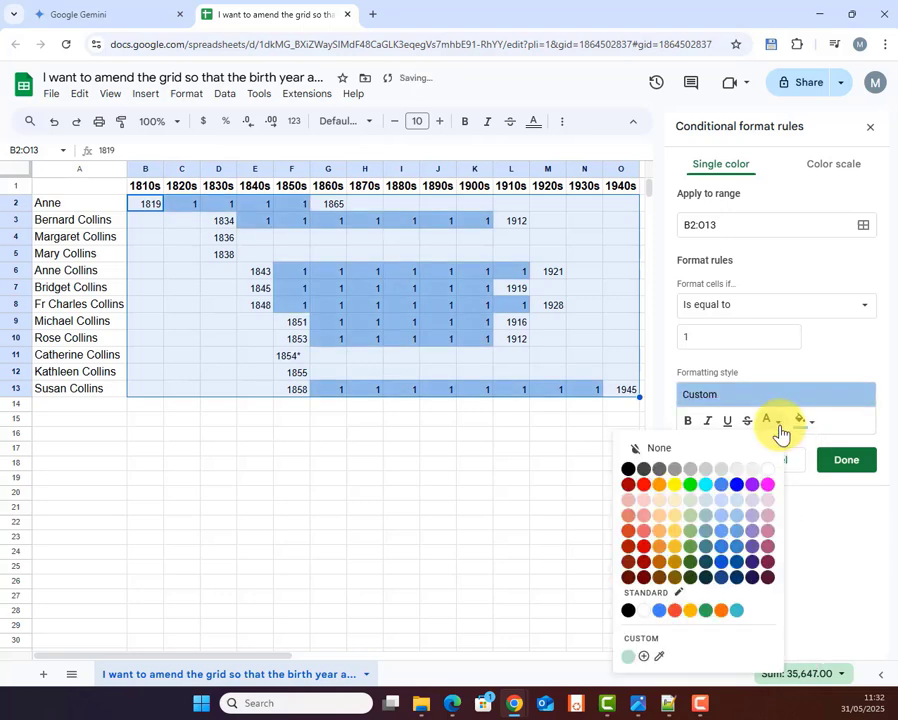
{"action": "left_click", "coordinate": [737, 517]}
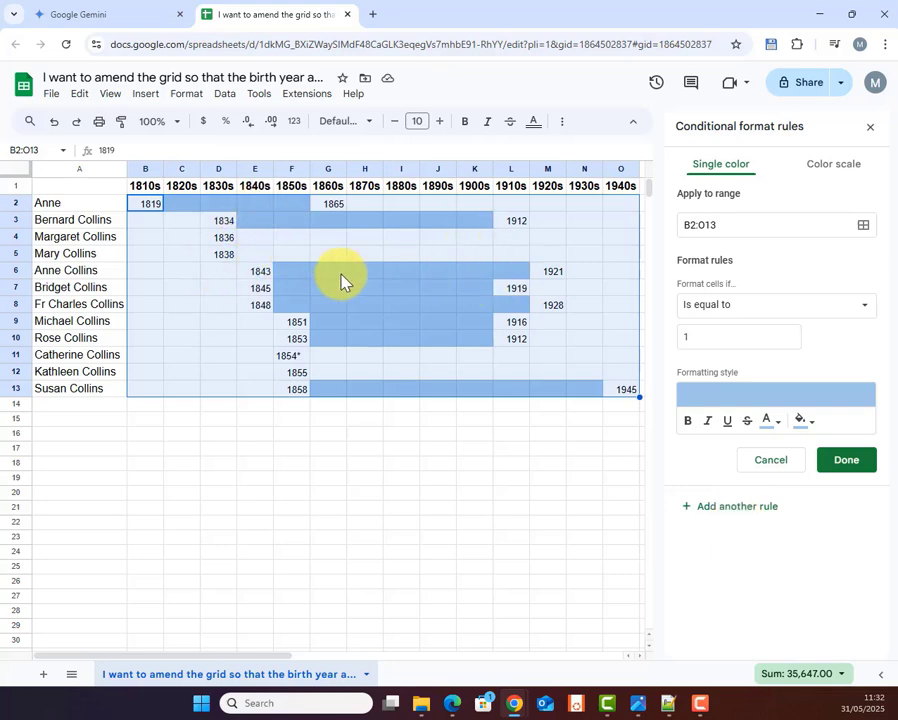
{"action": "left_click", "coordinate": [329, 437]}
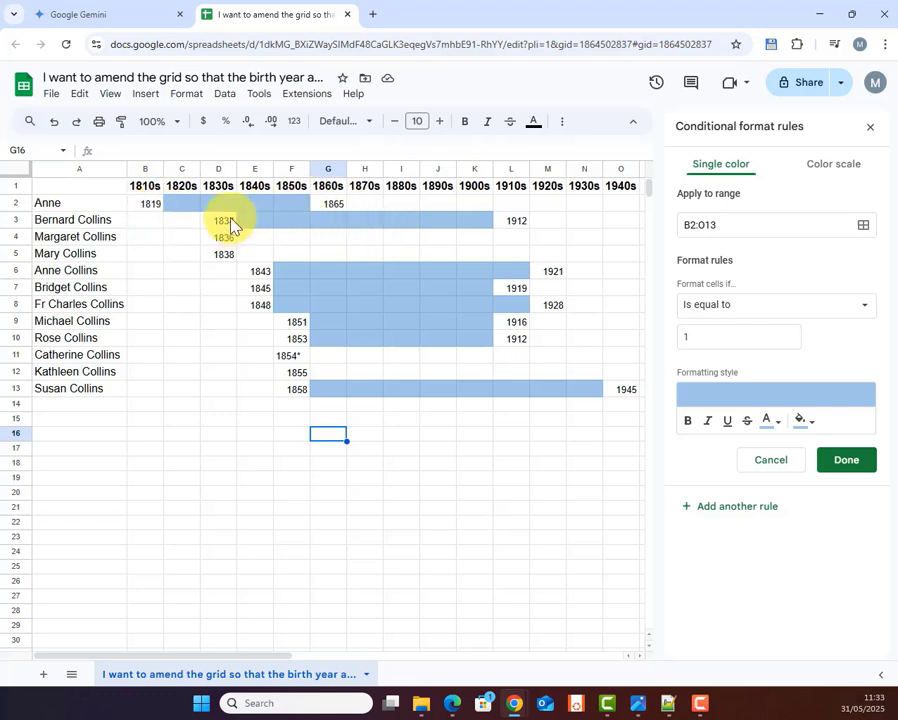
- Add another conditional format rule to B2:O13 for values greater than 1
{"action": "left_click_drag", "start_coordinate": [152, 208], "coordinate": [617, 405]}
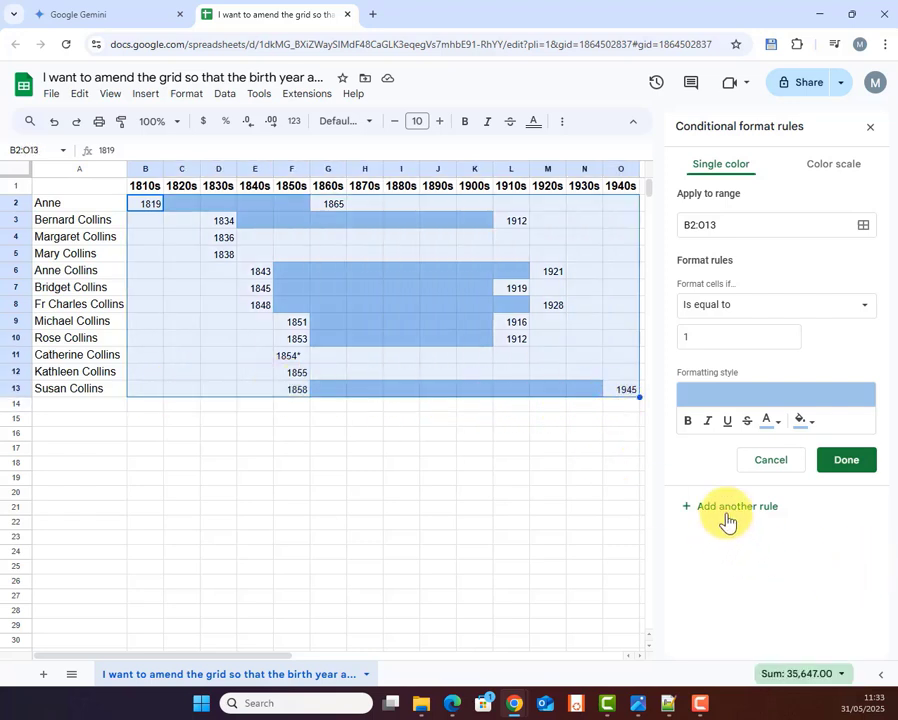
{"action": "left_click", "coordinate": [822, 310]}
{"action": "left_click", "coordinate": [764, 328]}
{"action": "type", "text": "1"}
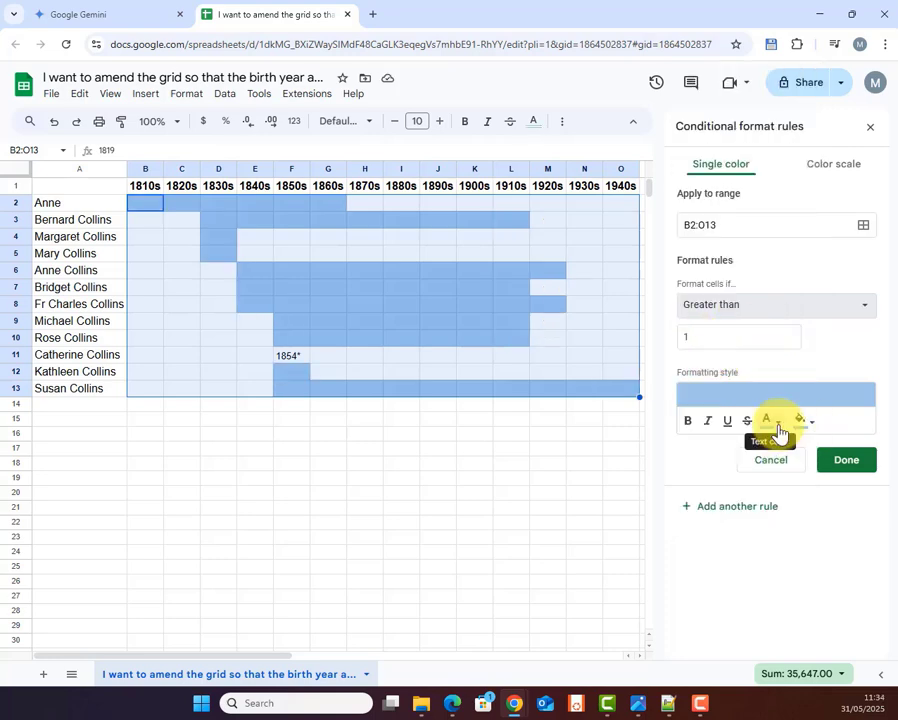
- Reset the text colour of the greater-than-1 rule to none, keeping its light blue fill
{"action": "left_click", "coordinate": [779, 431]}
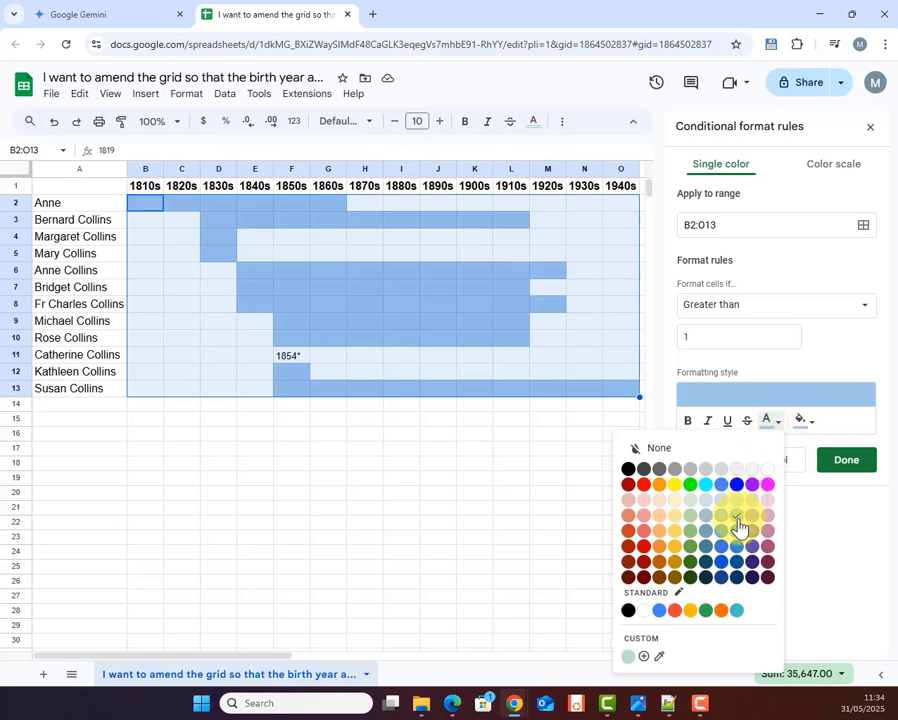
{"action": "left_click", "coordinate": [652, 449]}
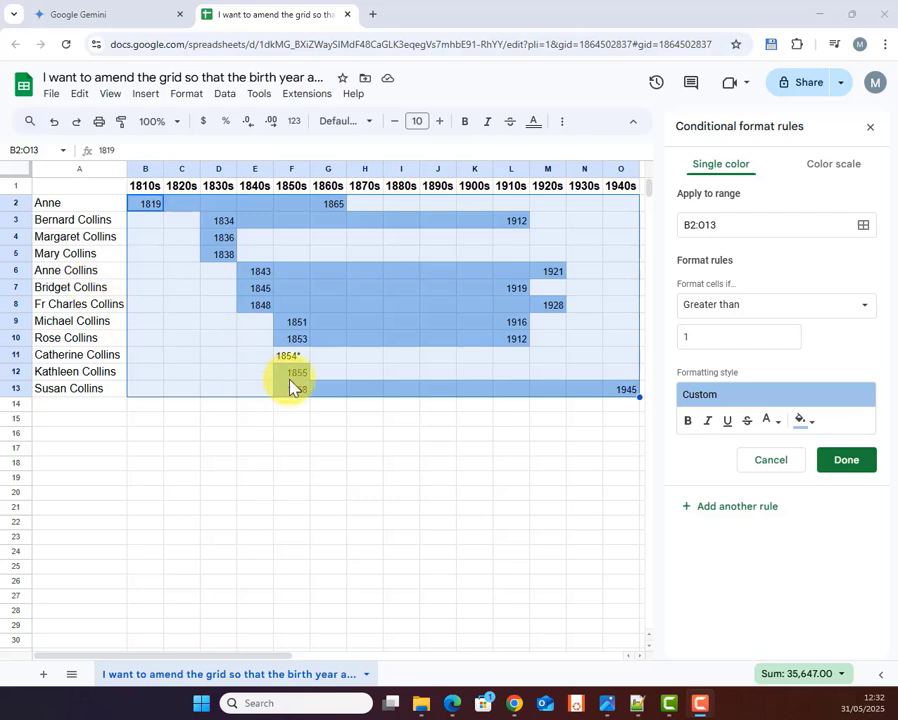
- Add another conditional format rule to B2:O13 for text that ends with "*", using the same light blue fill
{"action": "left_click", "coordinate": [745, 508]}
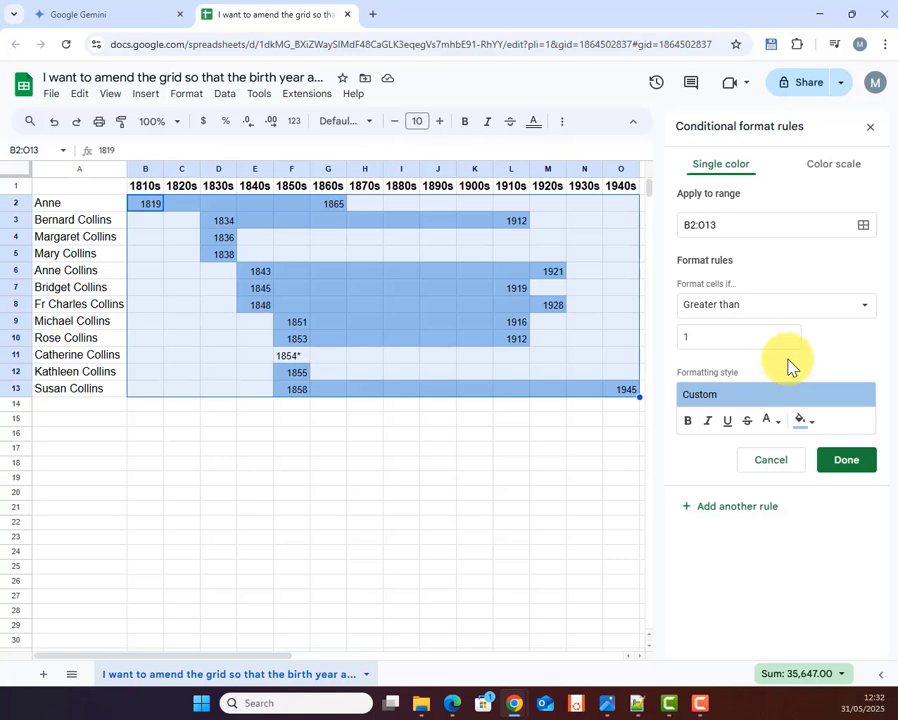
{"action": "left_click", "coordinate": [756, 308]}
{"action": "left_click", "coordinate": [751, 198]}
{"action": "left_click", "coordinate": [680, 340]}
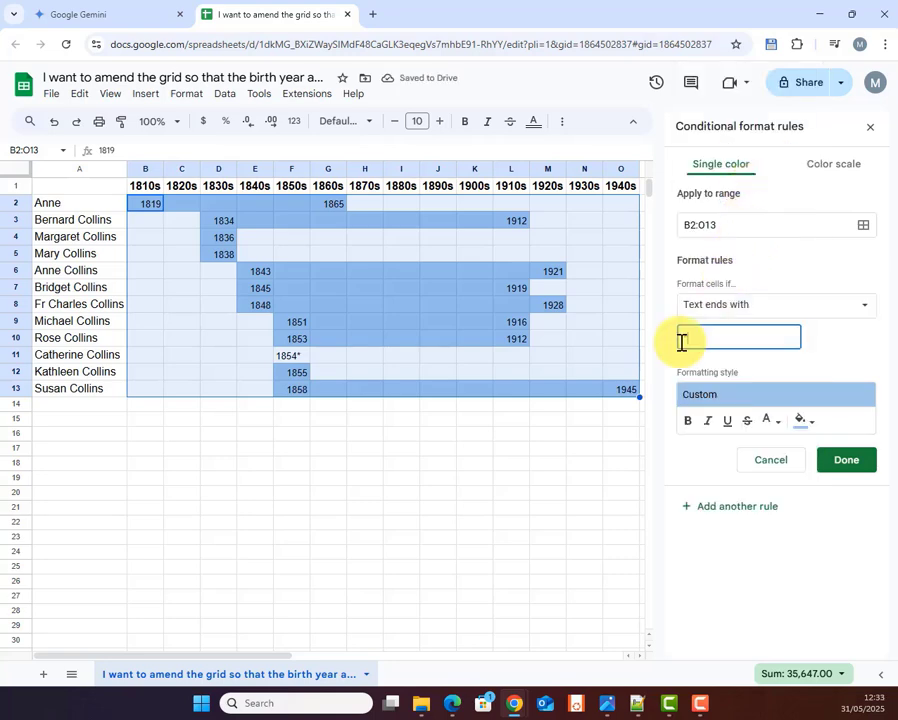
{"action": "type", "text": "*"}
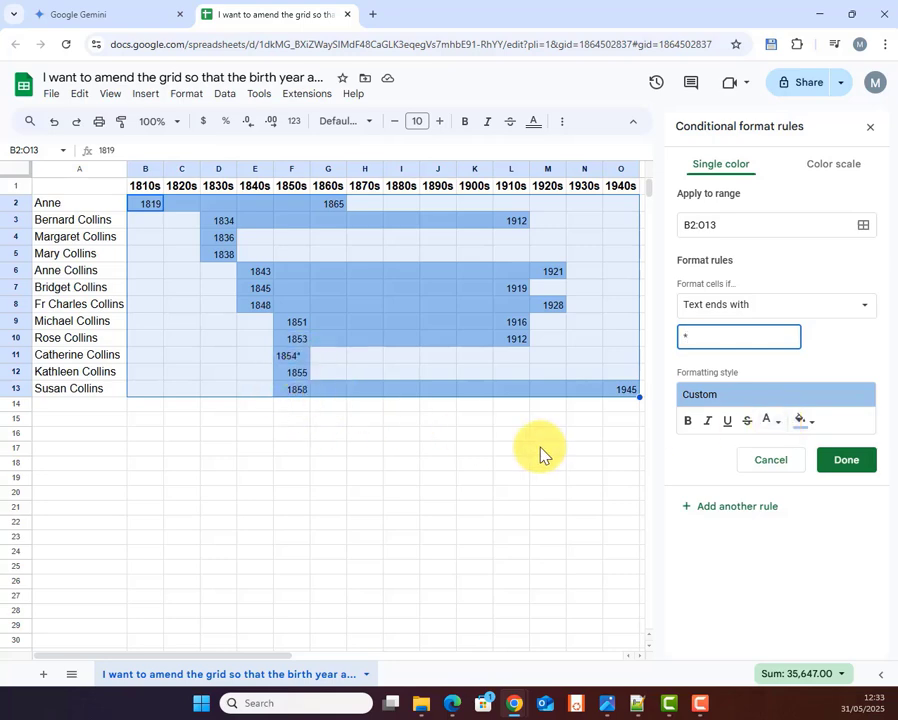
{"action": "left_click", "coordinate": [849, 472]}
{"action": "left_click", "coordinate": [336, 423]}
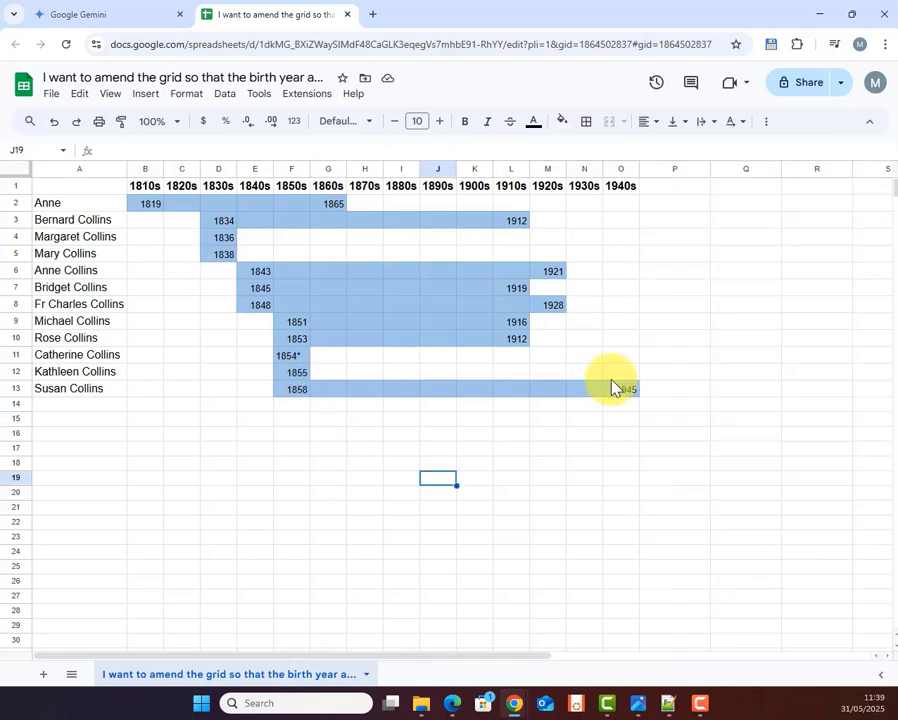
- Insert an empty row above the decade headings and an empty column before the names
{"action": "right_click", "coordinate": [16, 186]}
{"action": "left_click", "coordinate": [70, 304]}
{"action": "right_click", "coordinate": [80, 168]}
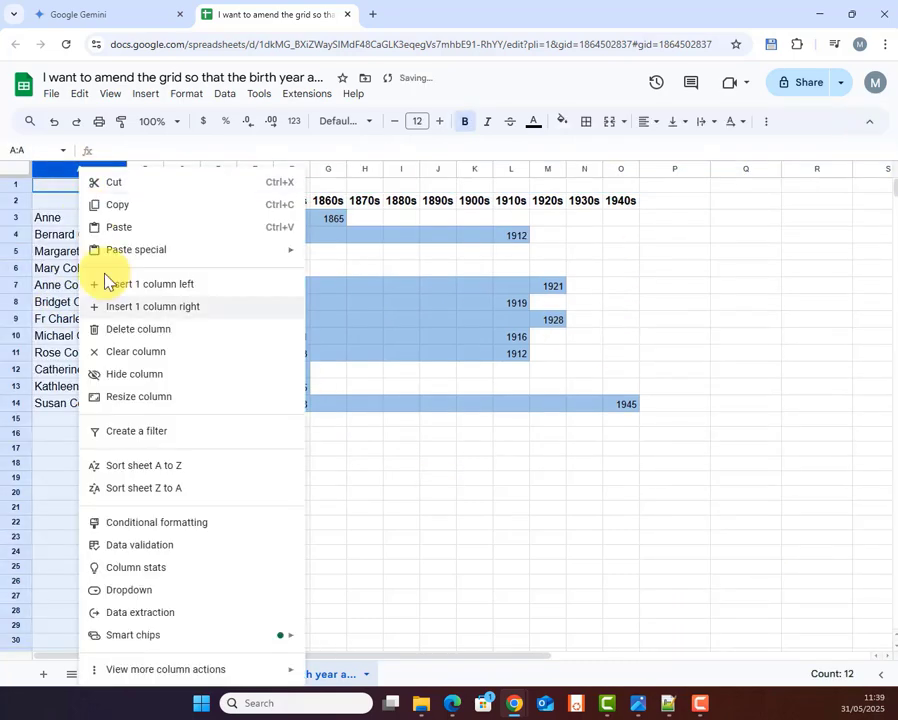
{"action": "left_click", "coordinate": [110, 282]}
{"action": "right_click", "coordinate": [770, 166]}
- Apply white borders to all cells in the range A1:Q15 to hide the gridlines around the timeline
{"action": "left_click_drag", "start_coordinate": [80, 185], "coordinate": [778, 419]}
{"action": "left_click", "coordinate": [587, 123]}
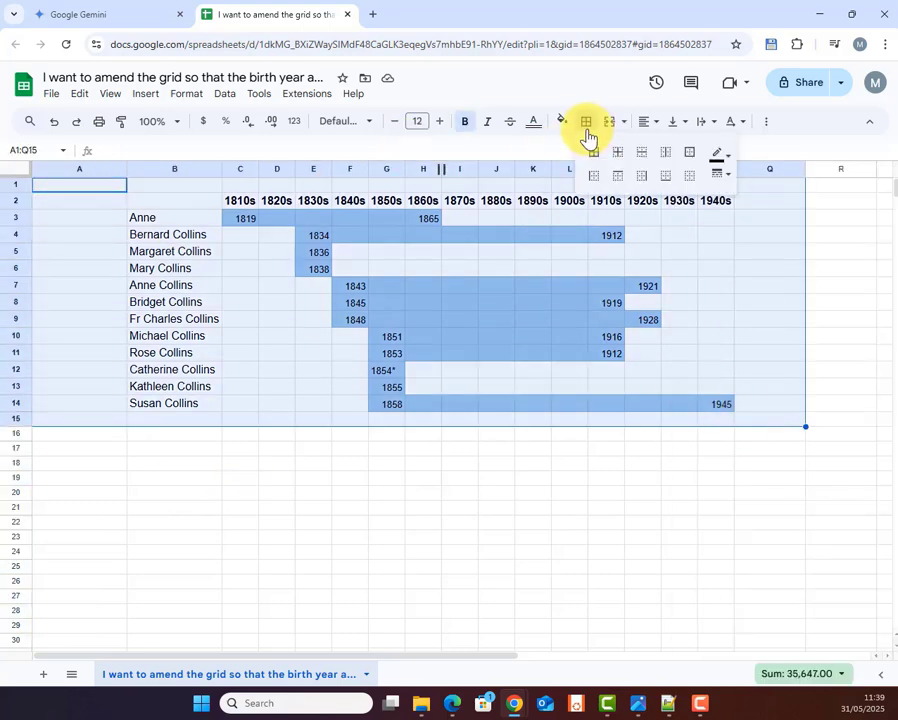
{"action": "left_click", "coordinate": [591, 159]}
{"action": "left_click", "coordinate": [719, 155]}
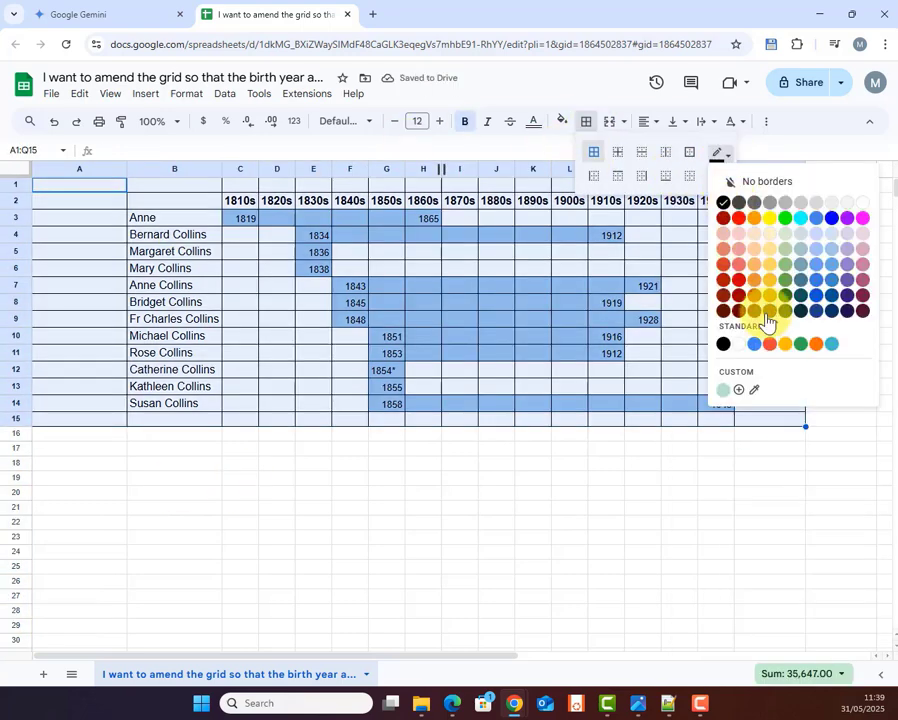
{"action": "left_click", "coordinate": [741, 342]}
{"action": "left_click", "coordinate": [392, 507]}
- Right-align the 1854* entry in cell G12
{"action": "left_click", "coordinate": [386, 370]}
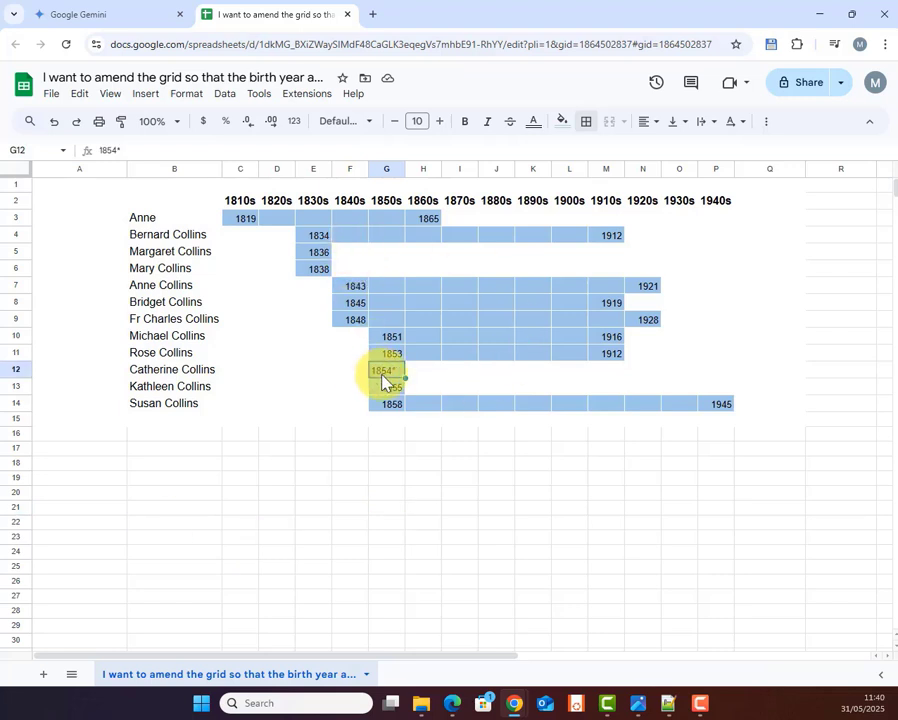
{"action": "left_click", "coordinate": [648, 121]}
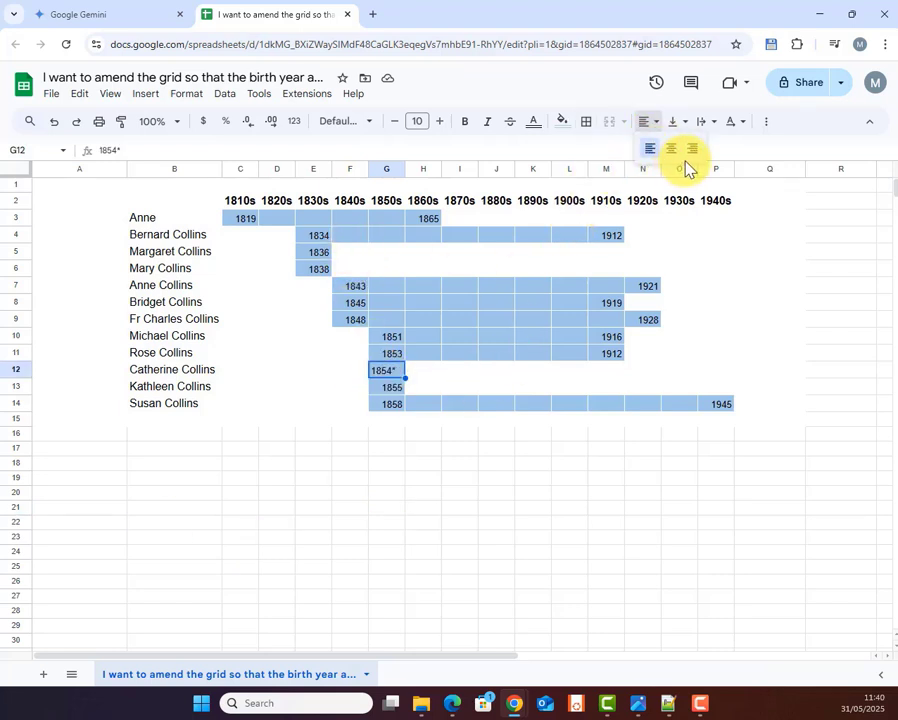
{"action": "left_click", "coordinate": [692, 151]}
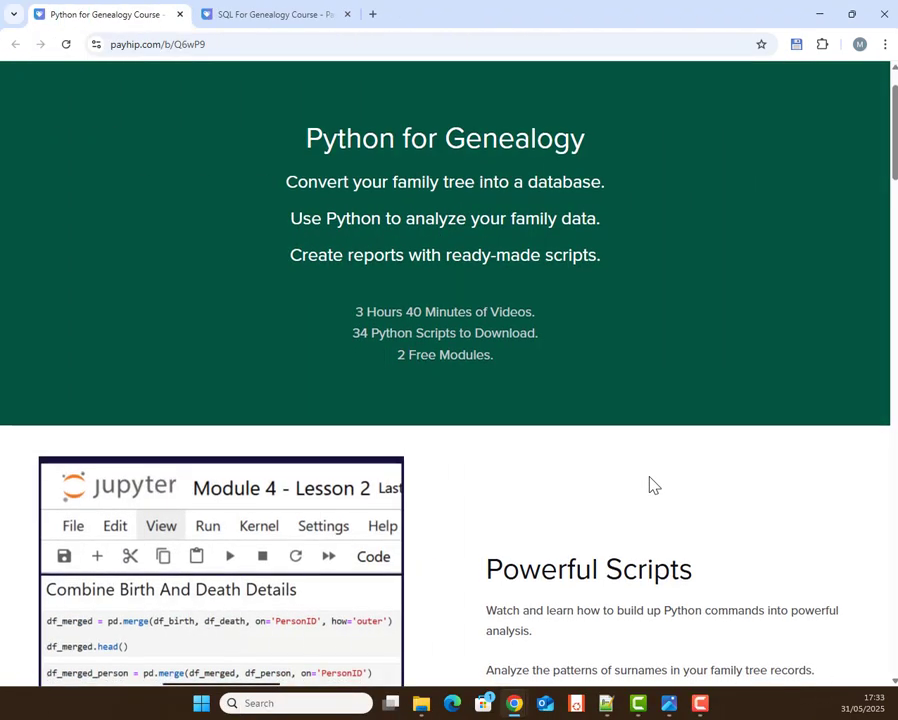
{"action": "scroll", "coordinate": [652, 485], "scroll_direction": "down", "scroll_amount": 3}
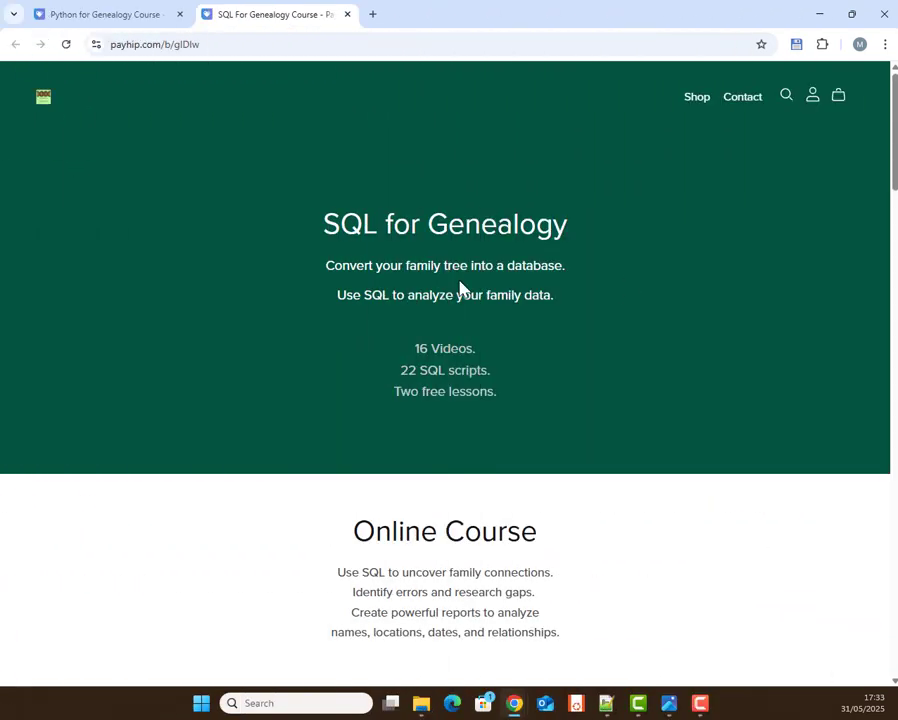
{"action": "scroll", "coordinate": [561, 407], "scroll_direction": "down", "scroll_amount": 1}
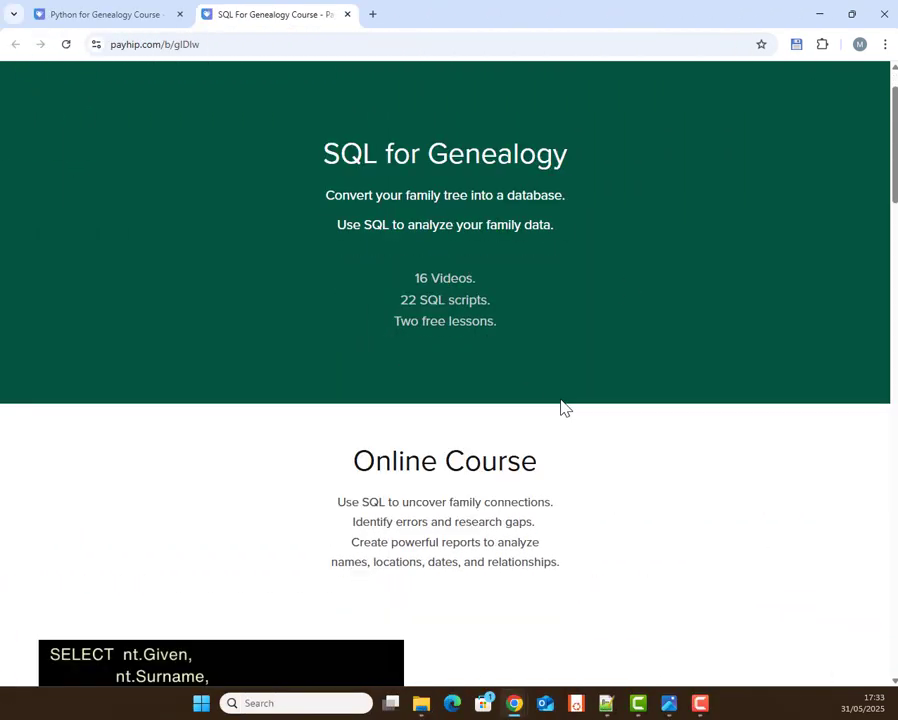